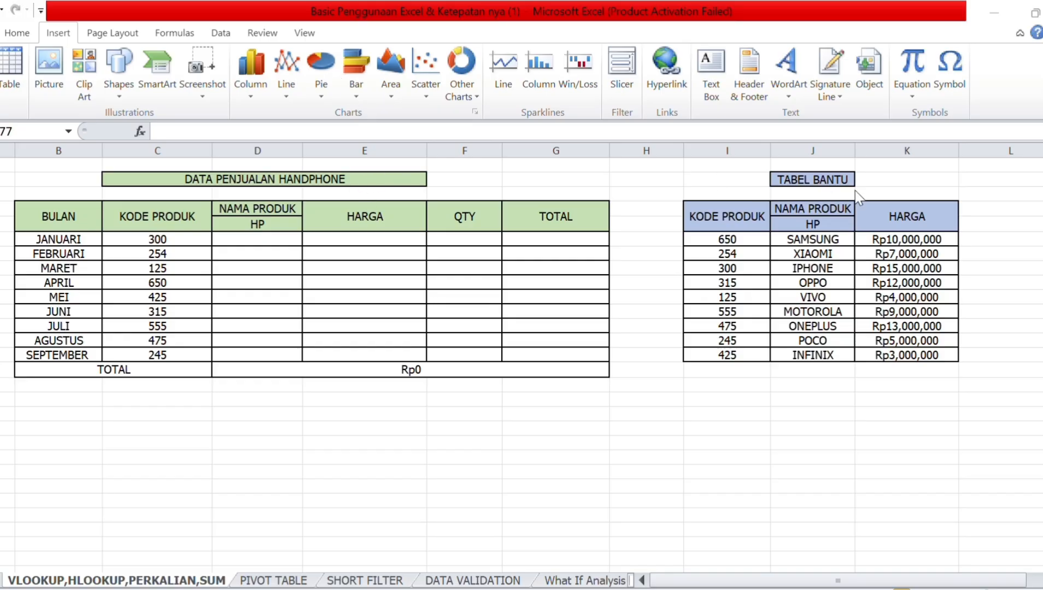
Start =VLOOKUP(C6,I4:K14 in D6, using product code C6 and the TABEL BANTU range.
left_click(717, 212)
left_click_drag(716, 212, 863, 338)
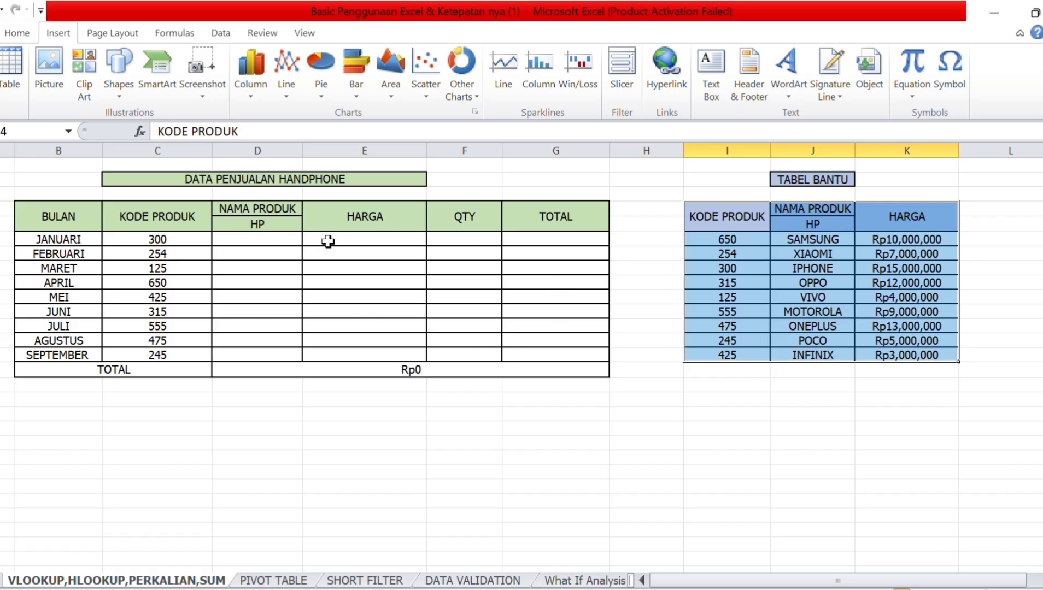
left_click(264, 242)
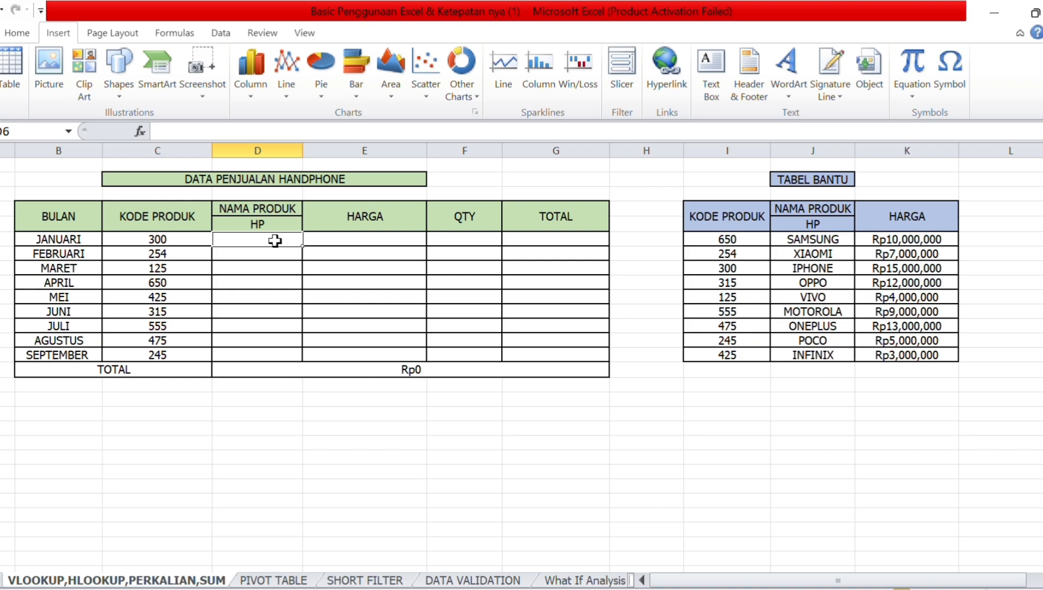
double_click(279, 242)
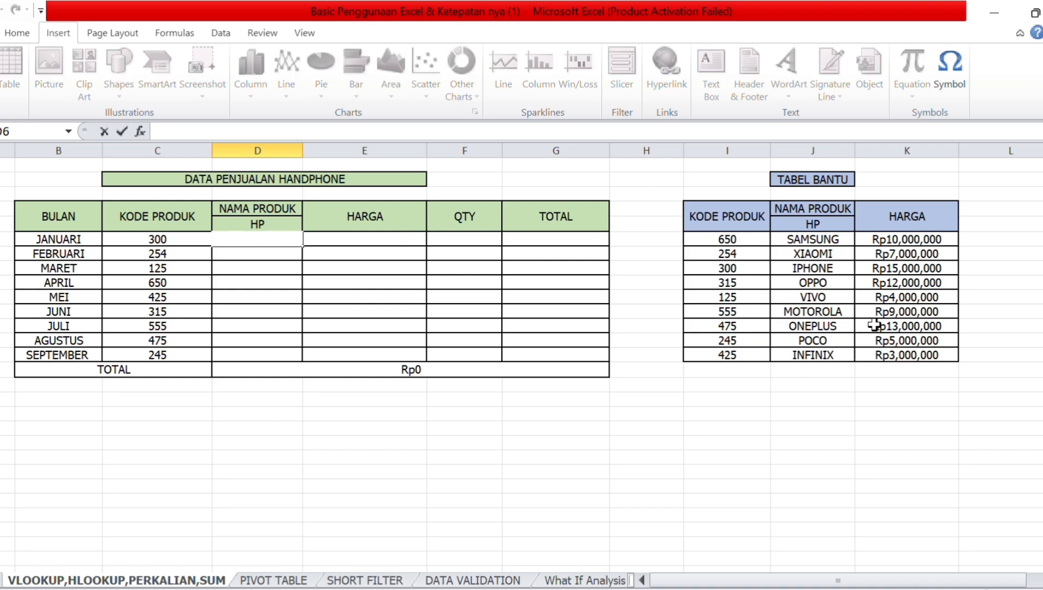
type("=")
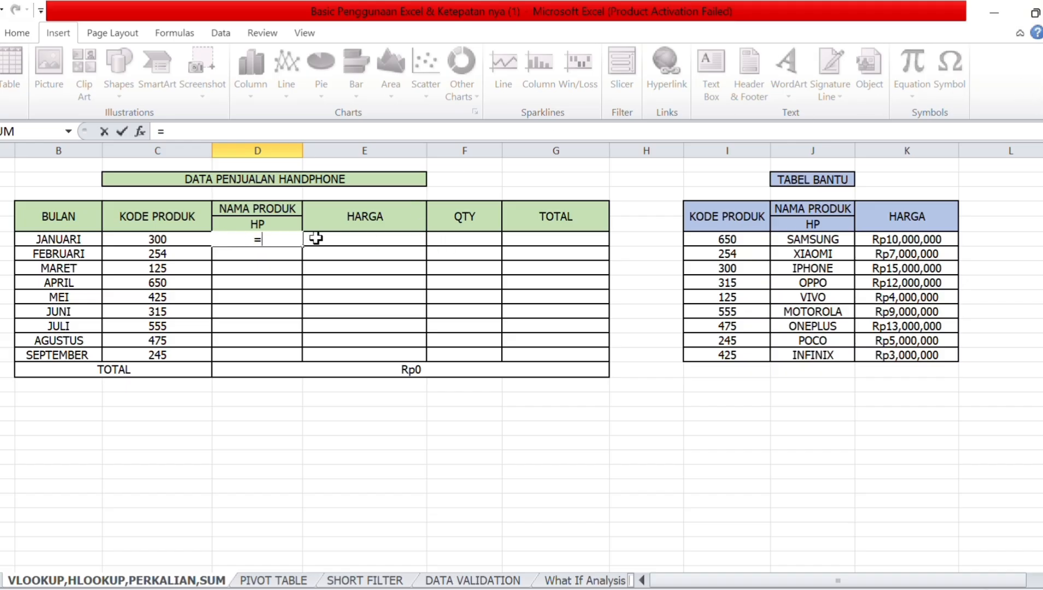
type("v")
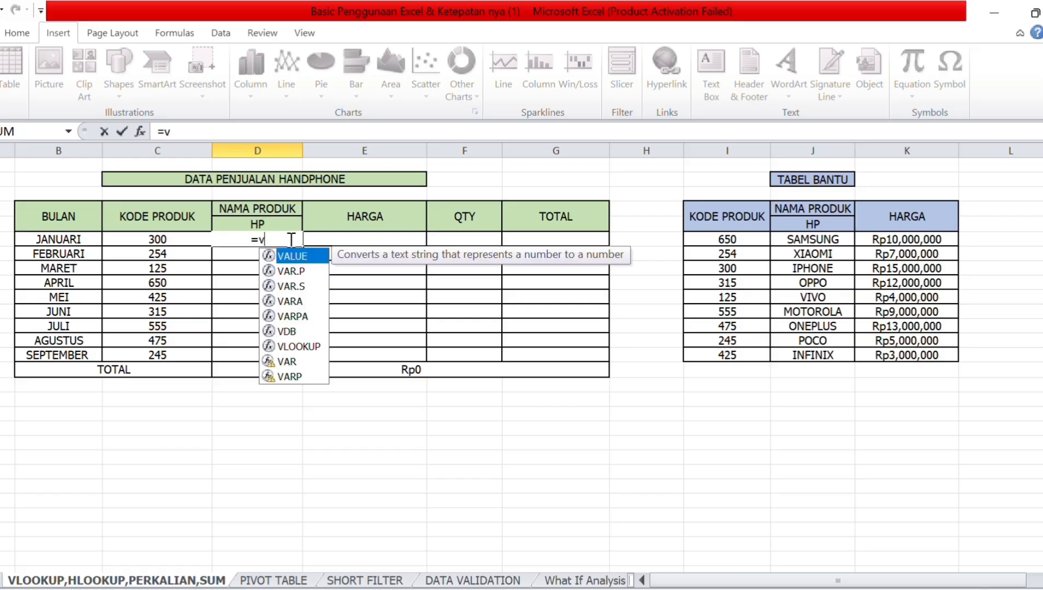
double_click(287, 346)
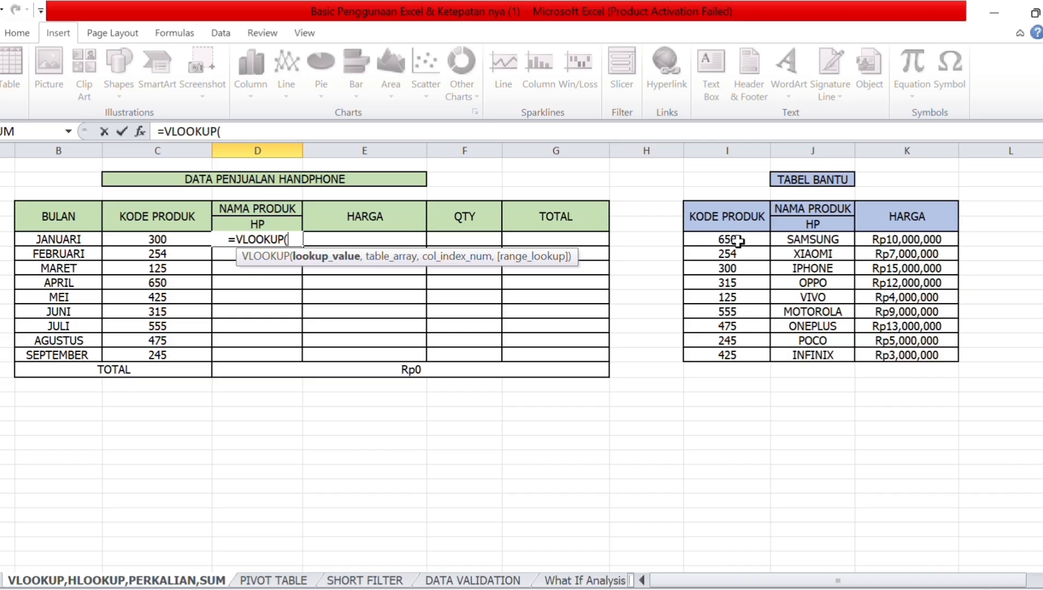
left_click(193, 242)
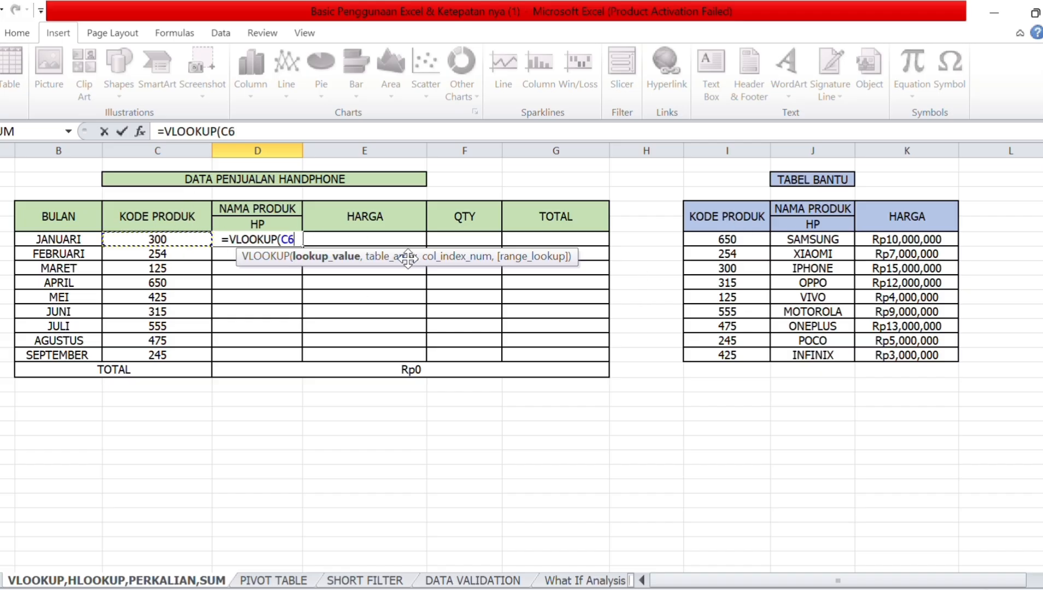
type(",")
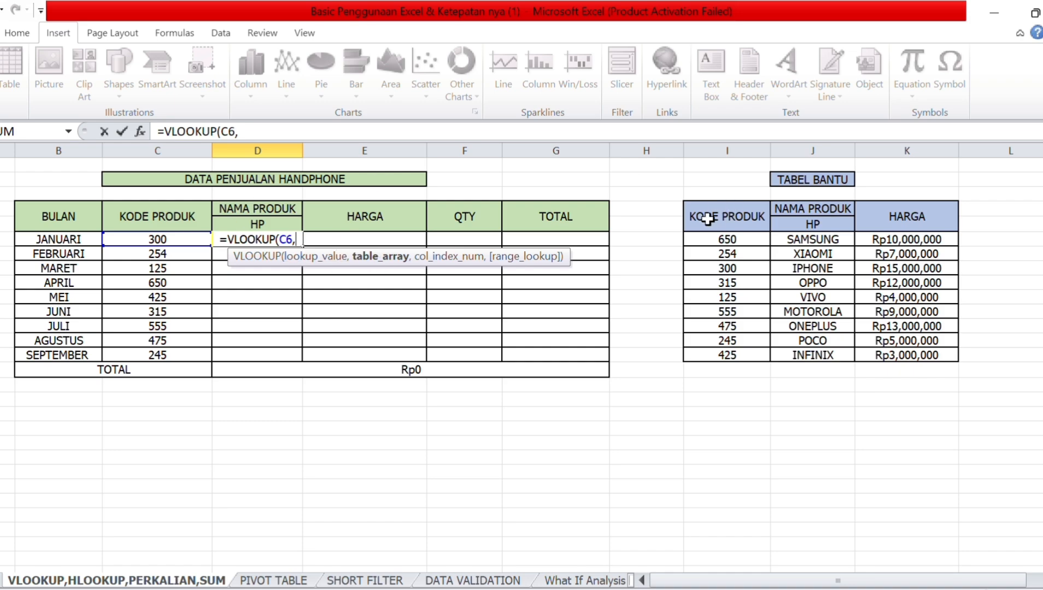
left_click(708, 219)
left_click_drag(708, 219, 910, 361)
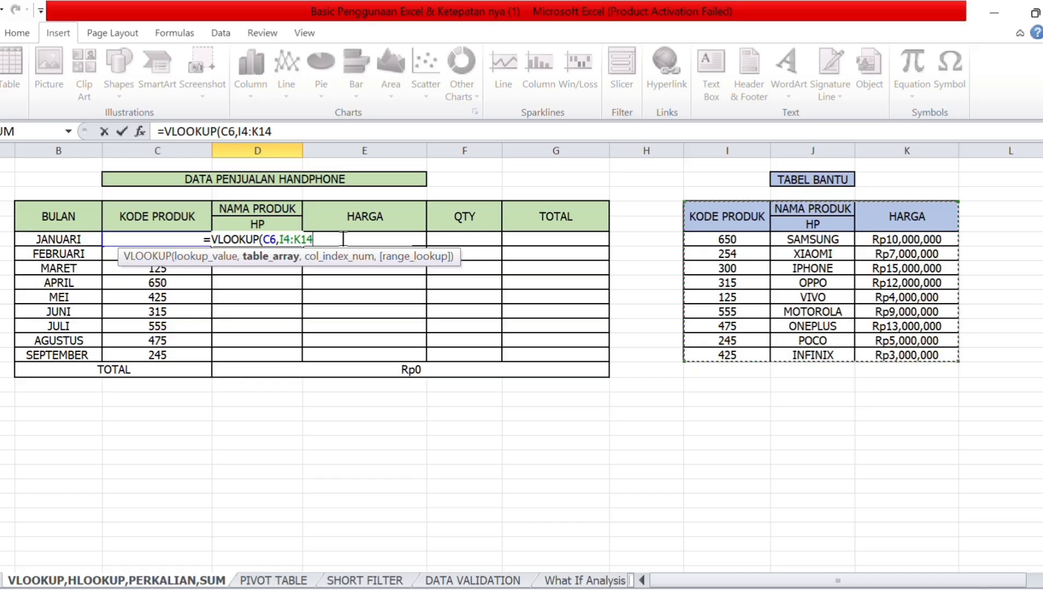
Complete D6 as =VLOOKUP(C6,$I$4:$K$14,2,FALSE), returning IPHONE for code 300.
key("F4")
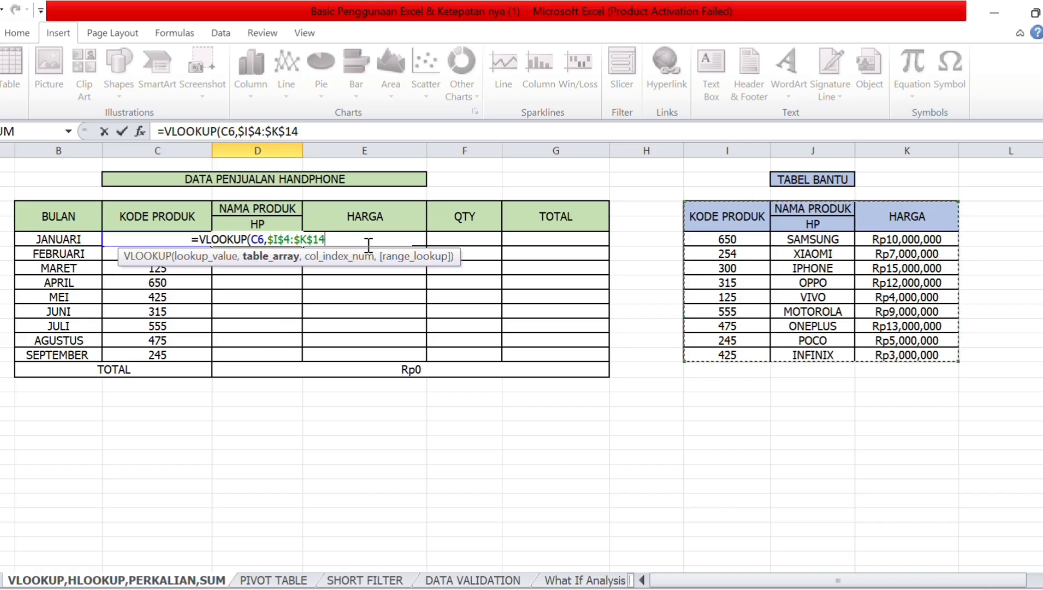
type(",")
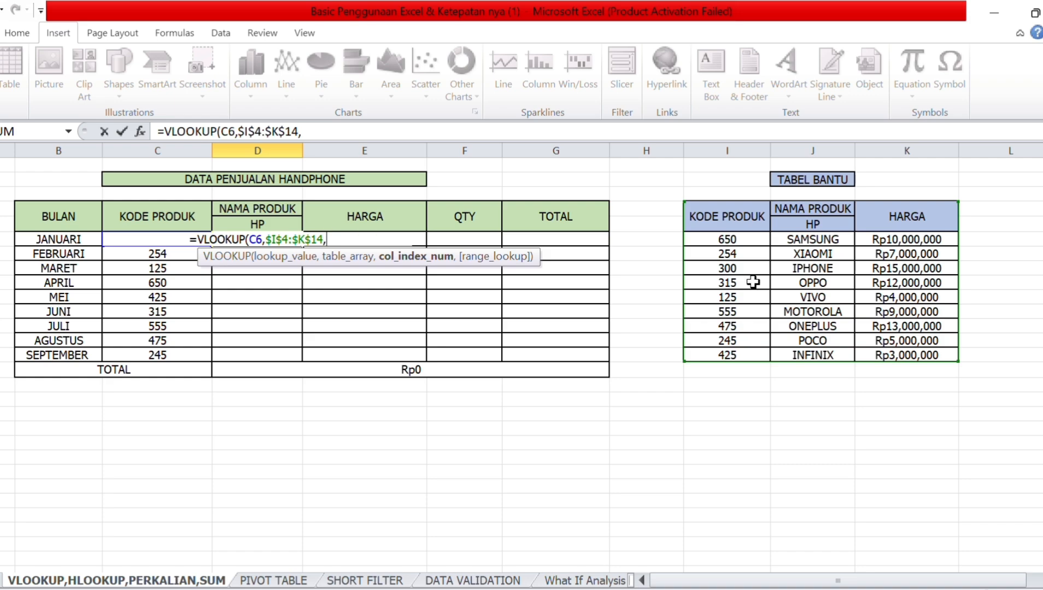
type("2")
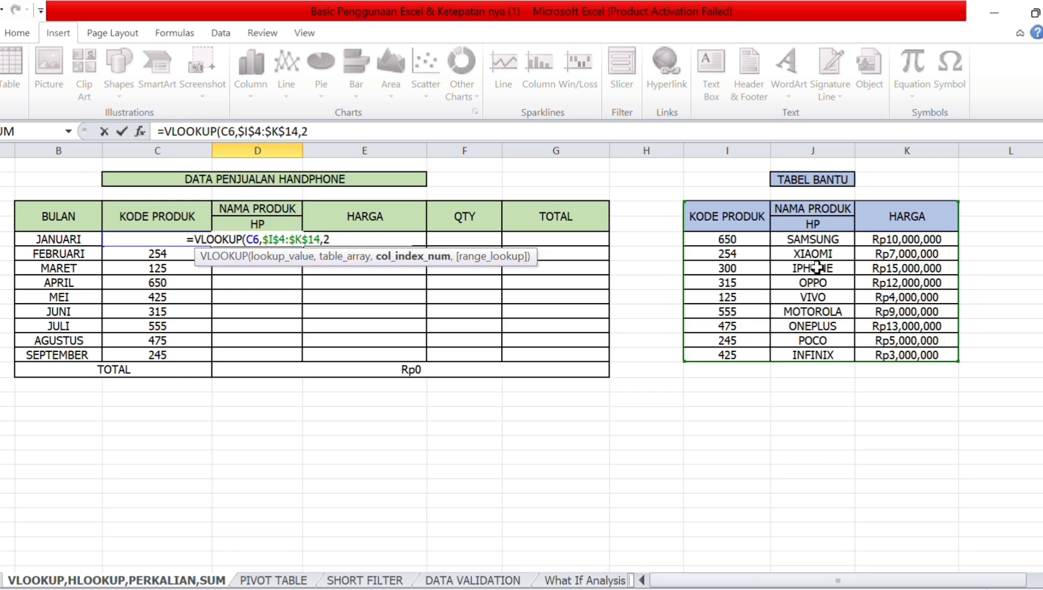
type(",")
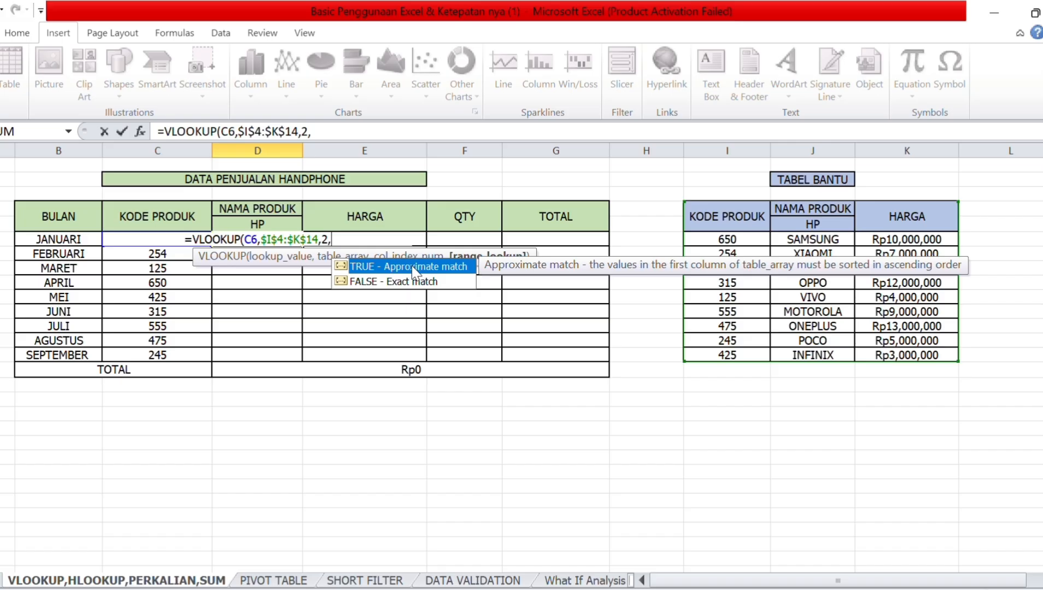
double_click(372, 282)
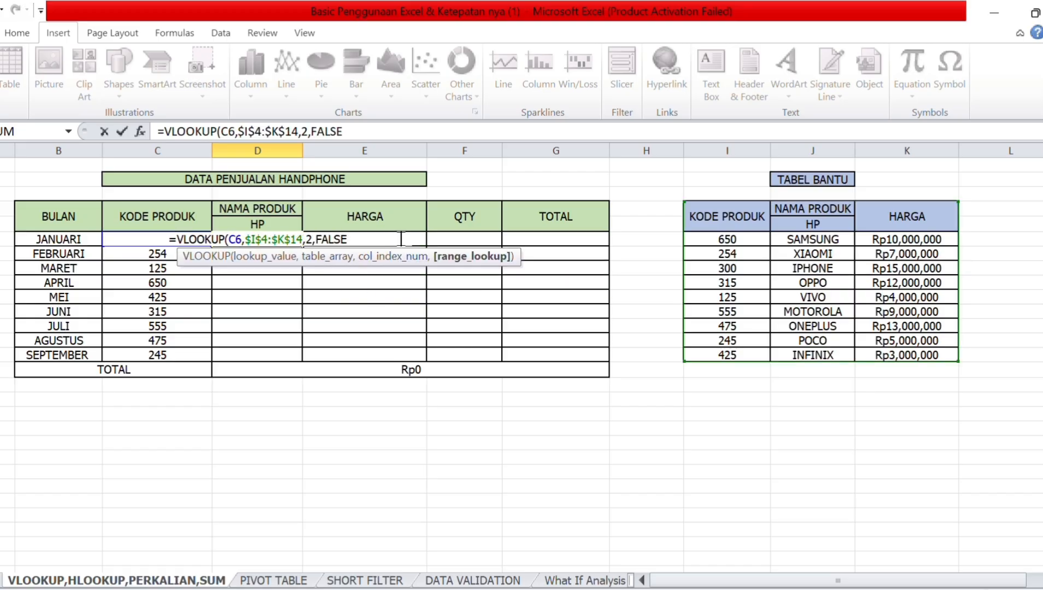
type(")")
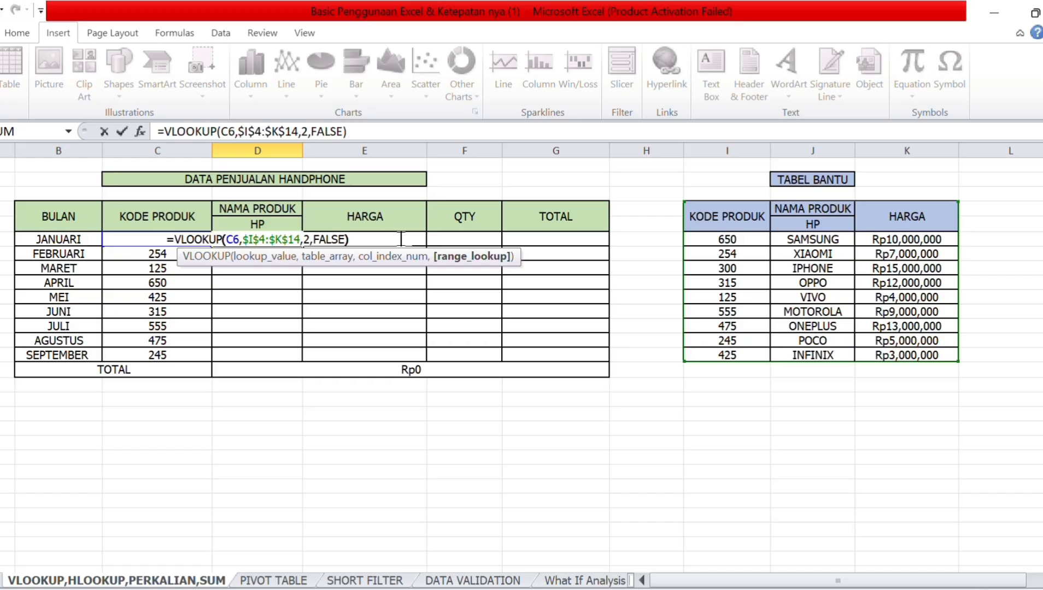
key("Return")
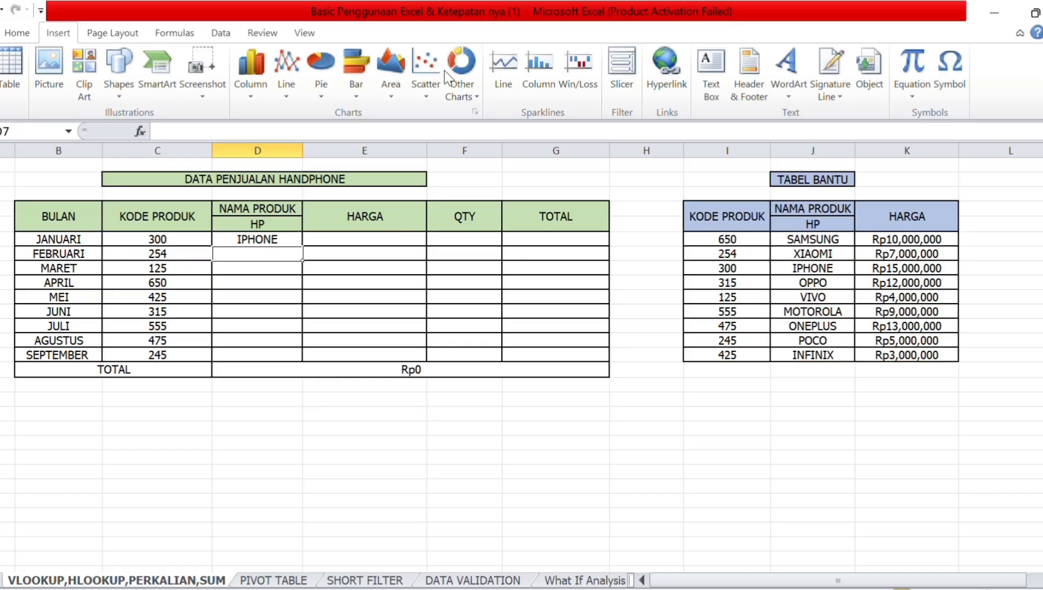
Fill D6's VLOOKUP down through D14 so each month shows its phone name.
left_click(261, 239)
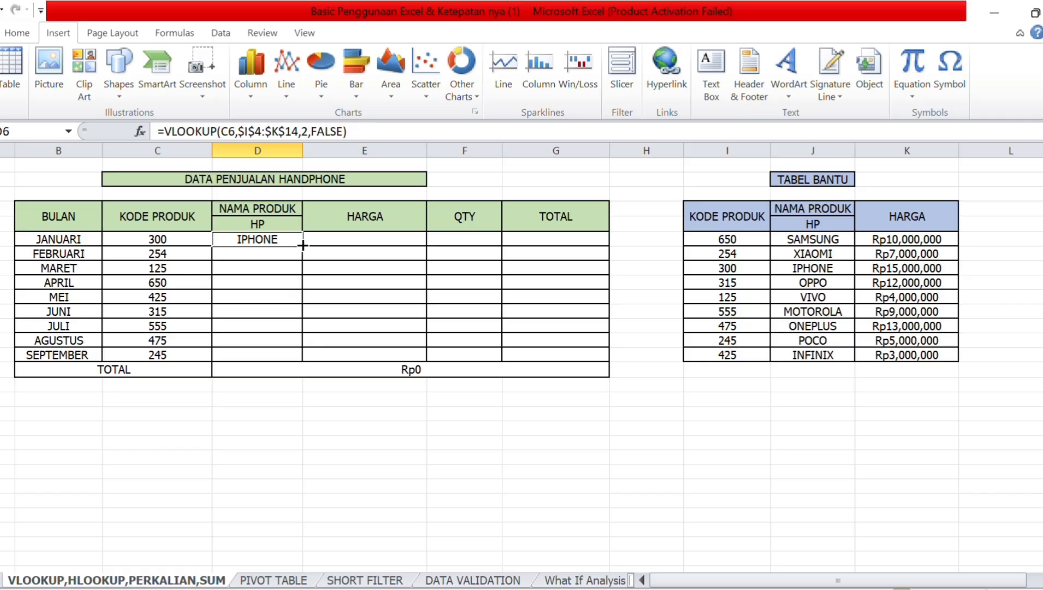
left_click_drag(303, 246, 290, 359)
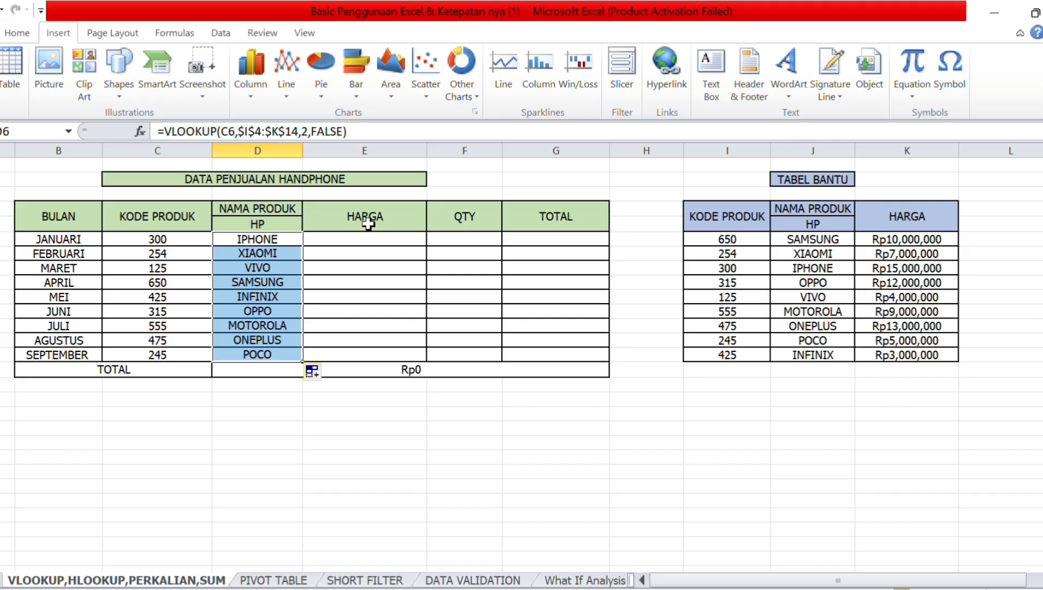
left_click(350, 239)
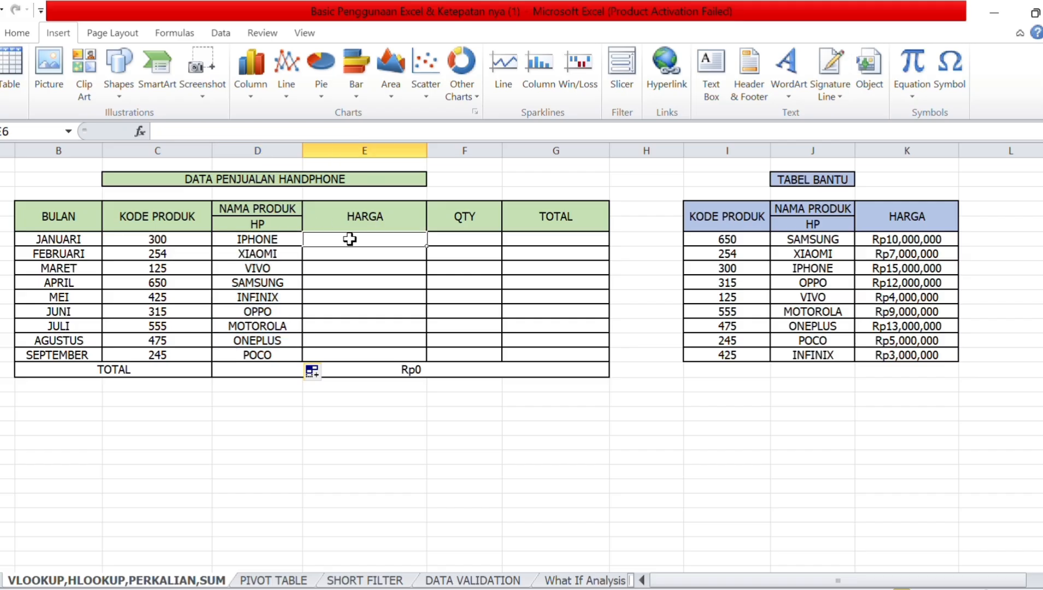
Enter =VLOOKUP(C6,$I$4:$K$14,3,FALSE) in E6, showing Rp15,000,000 for IPHONE.
double_click(350, 239)
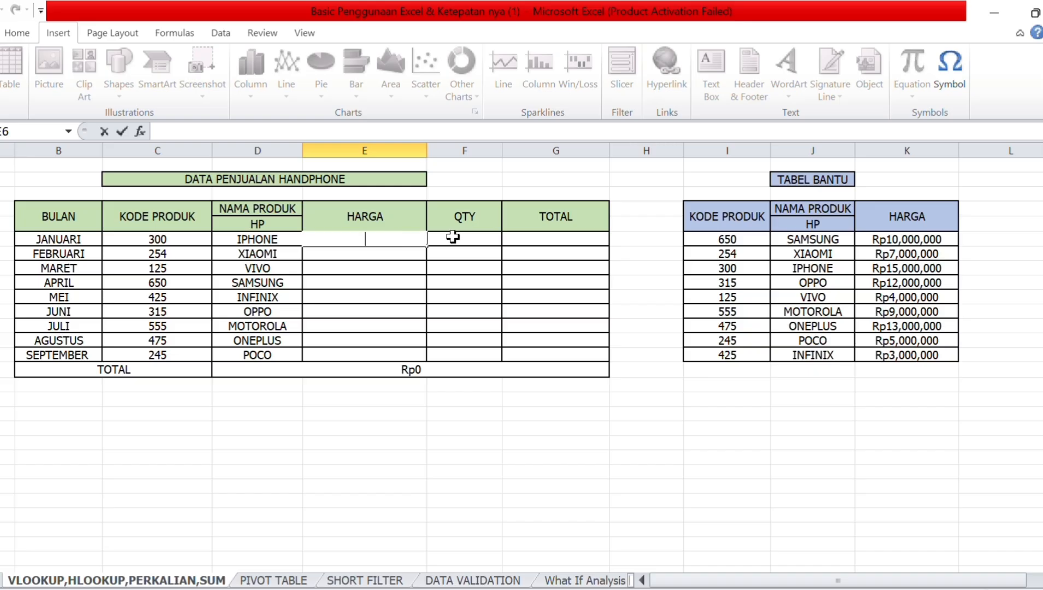
type("=")
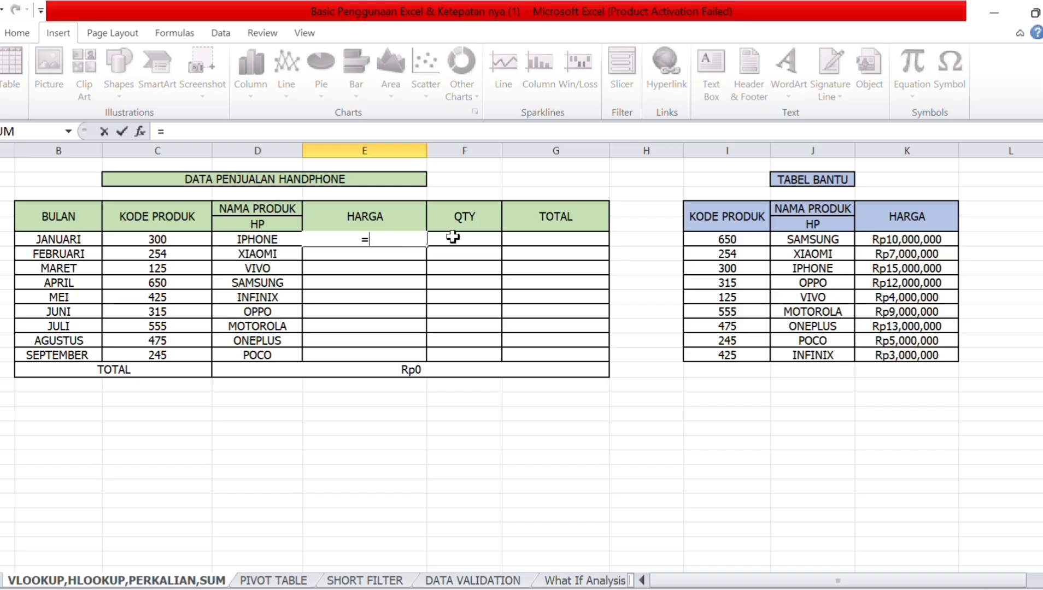
type("v")
double_click(405, 346)
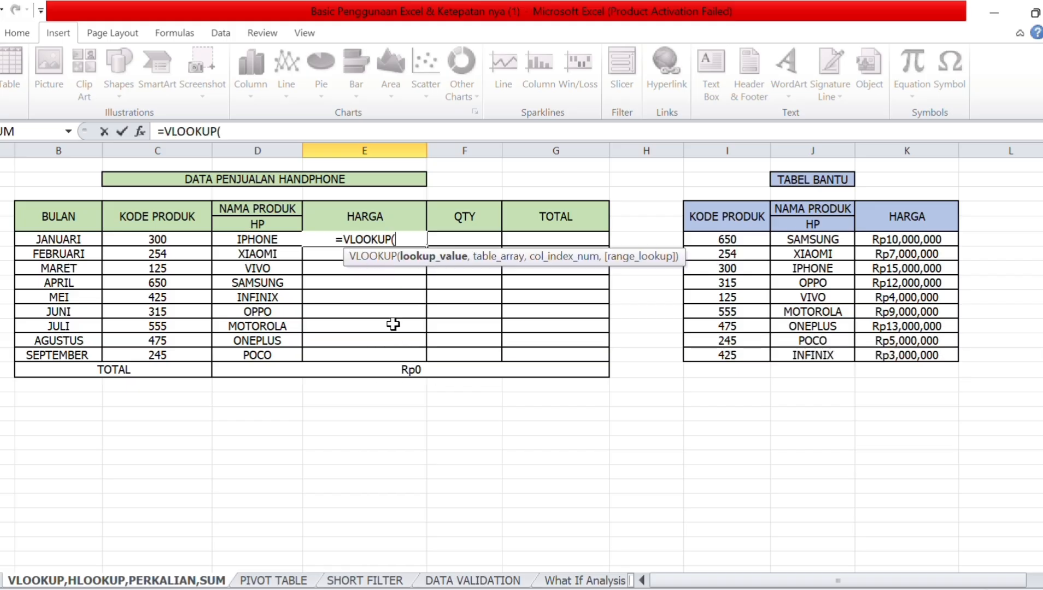
left_click(141, 241)
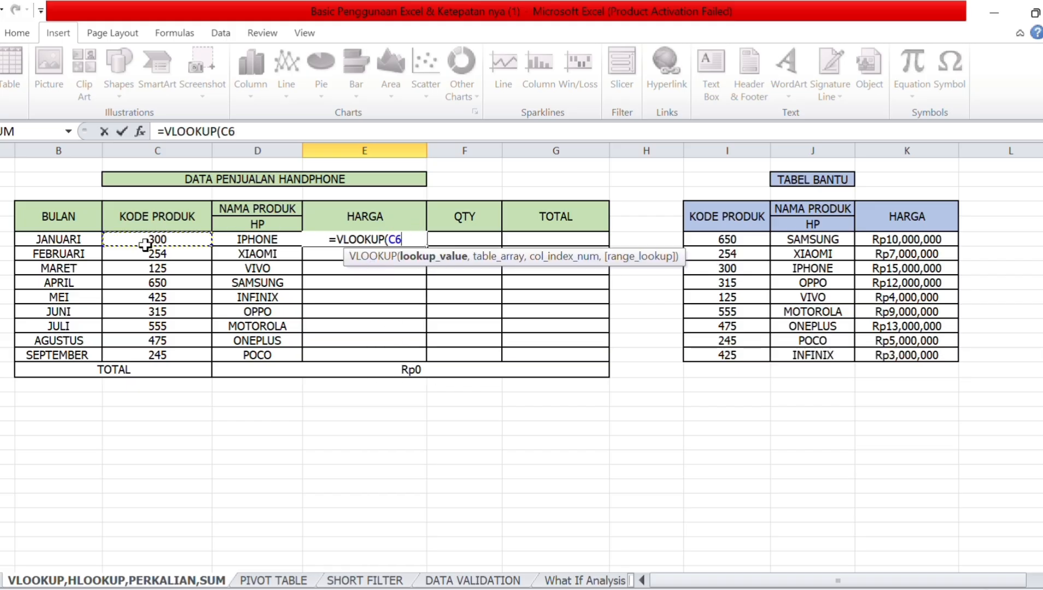
type(",")
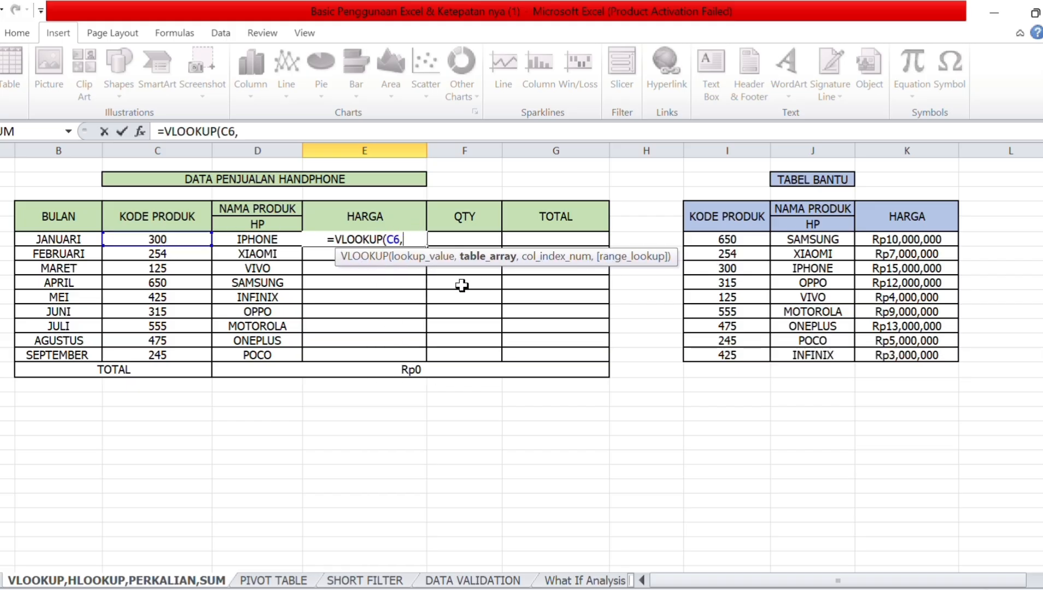
left_click_drag(729, 214, 906, 355)
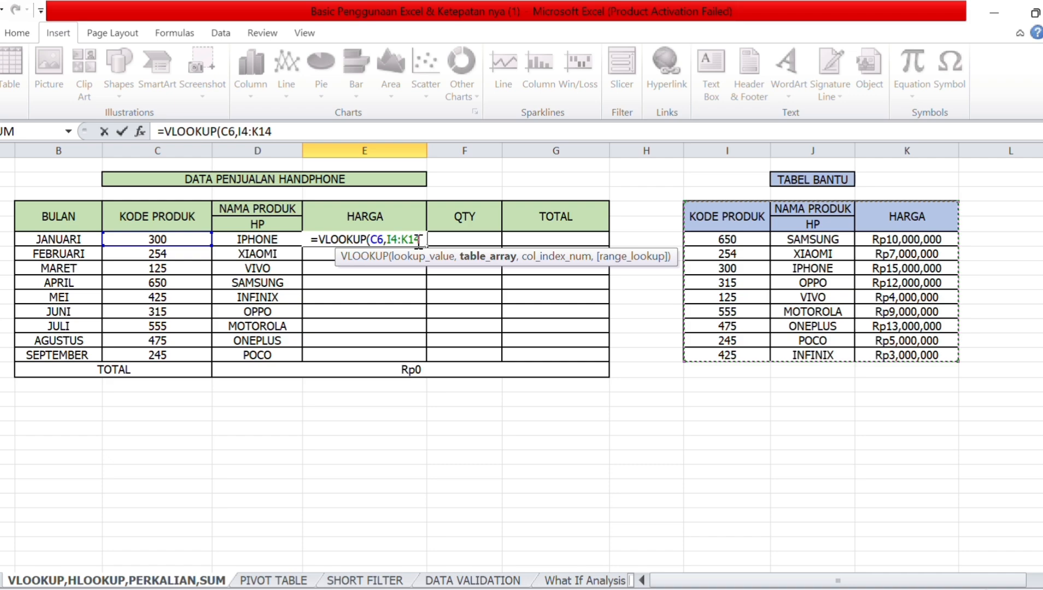
key("F4")
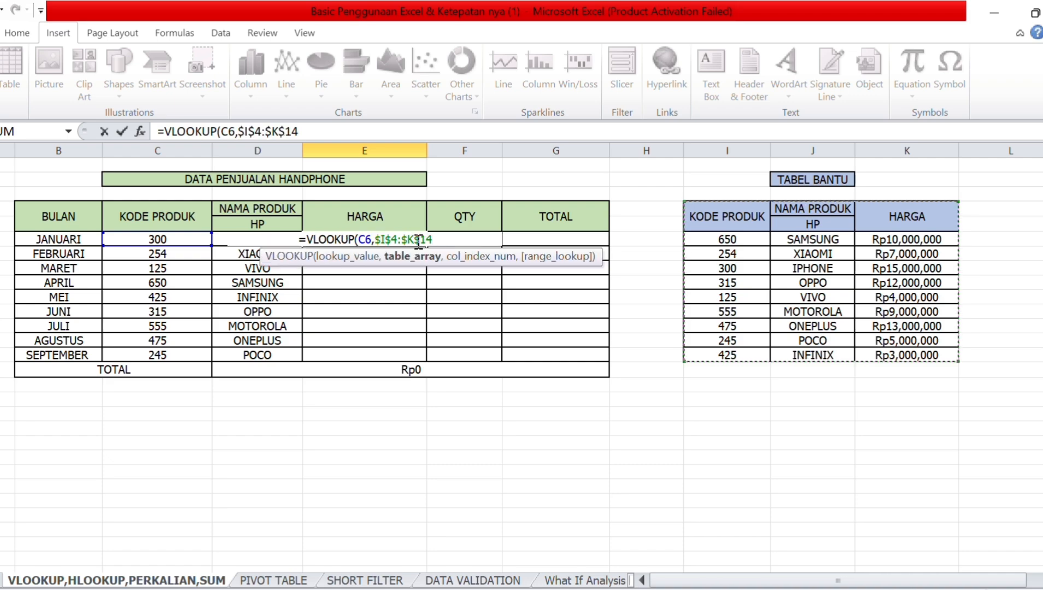
type(",")
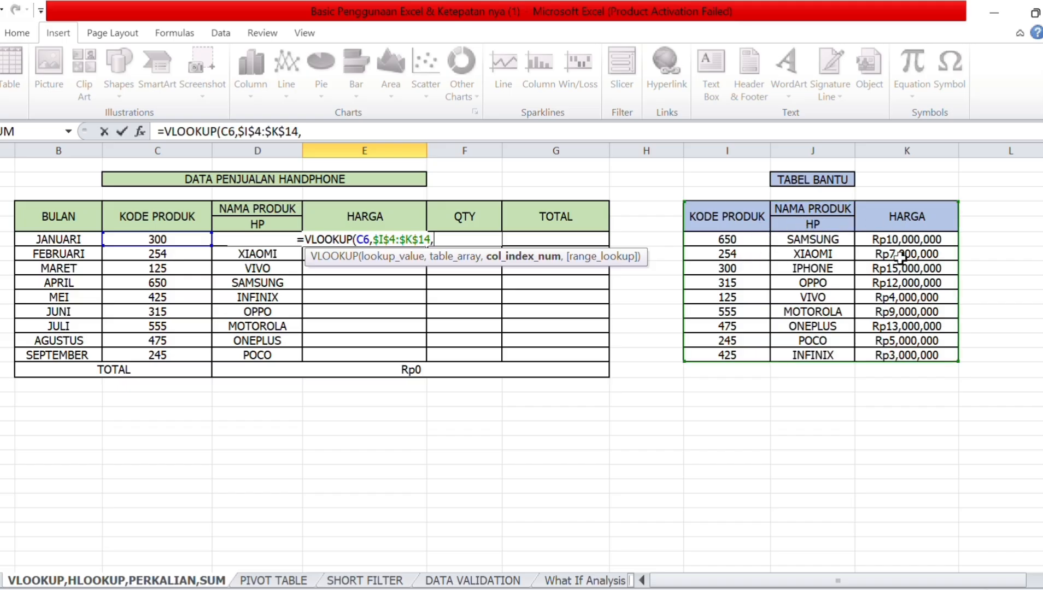
type("3")
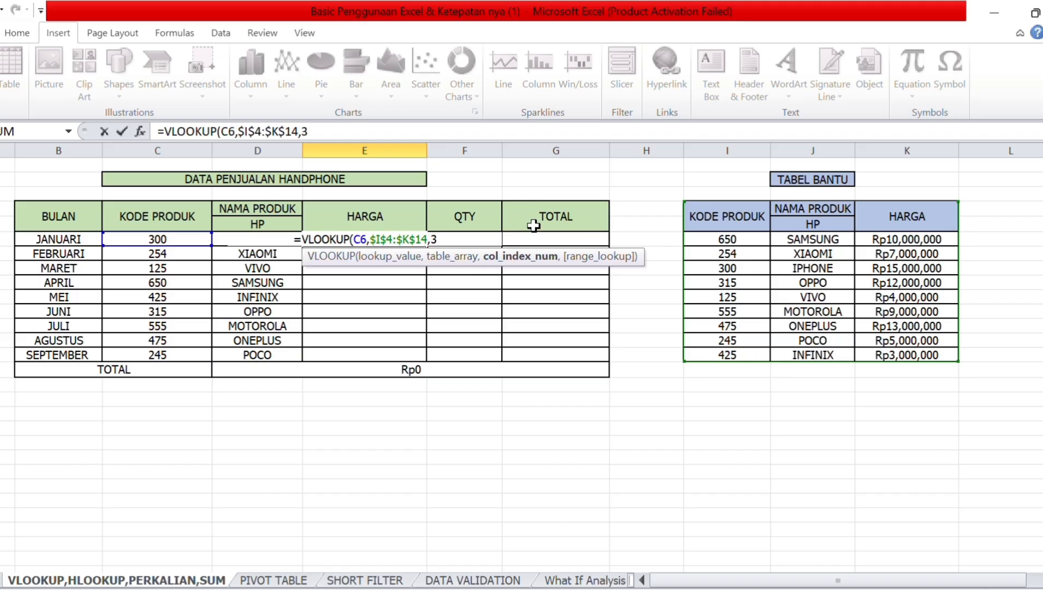
type(",")
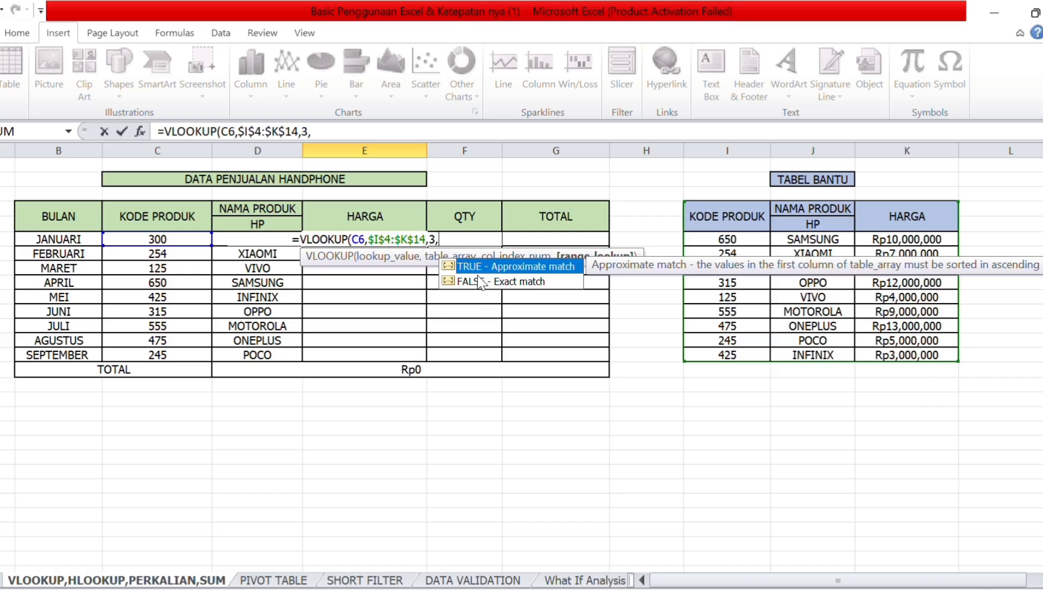
double_click(481, 282)
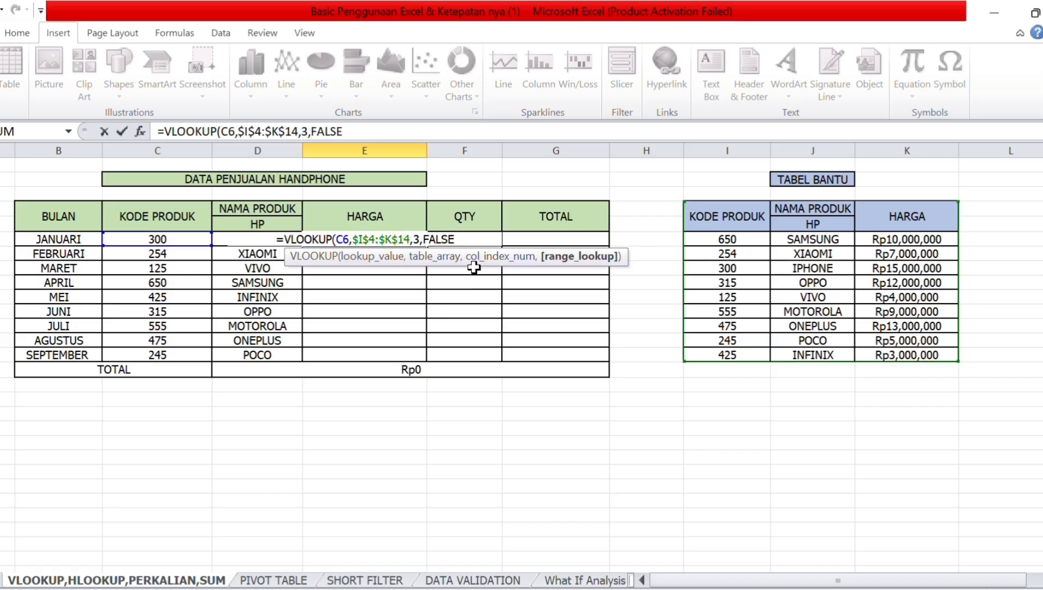
type(")")
key("Return")
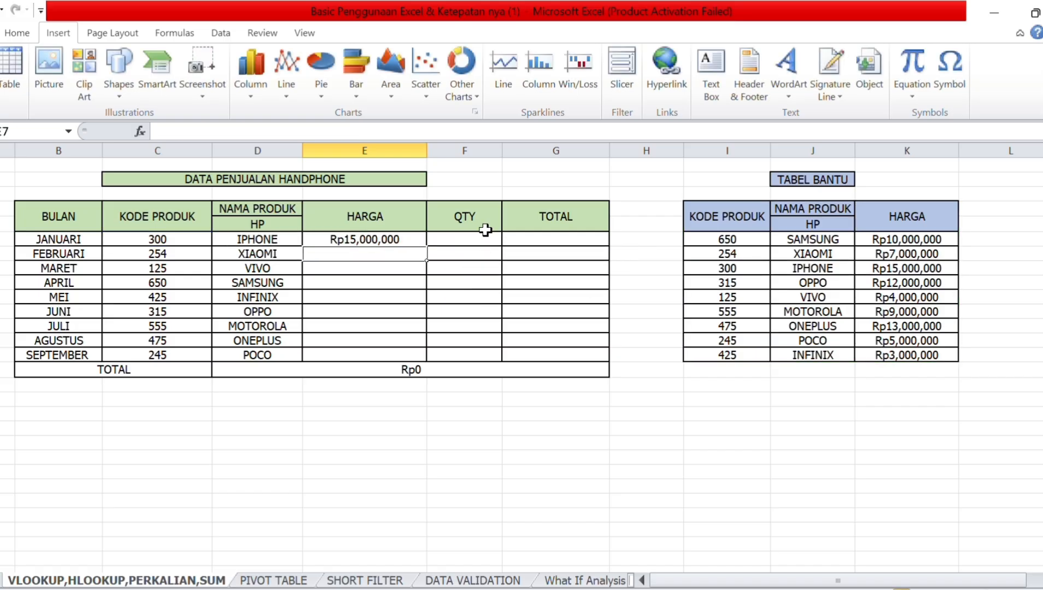
Fill E6's price lookup down to E14, giving prices from Rp15,000,000 to Rp5,000,000.
left_click(364, 240)
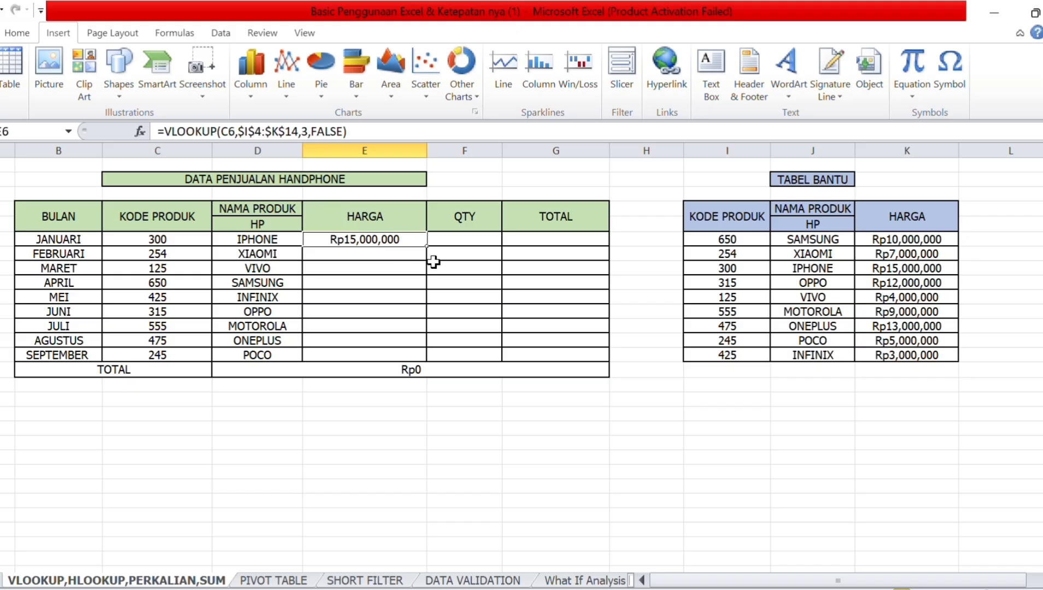
left_click_drag(428, 248, 426, 358)
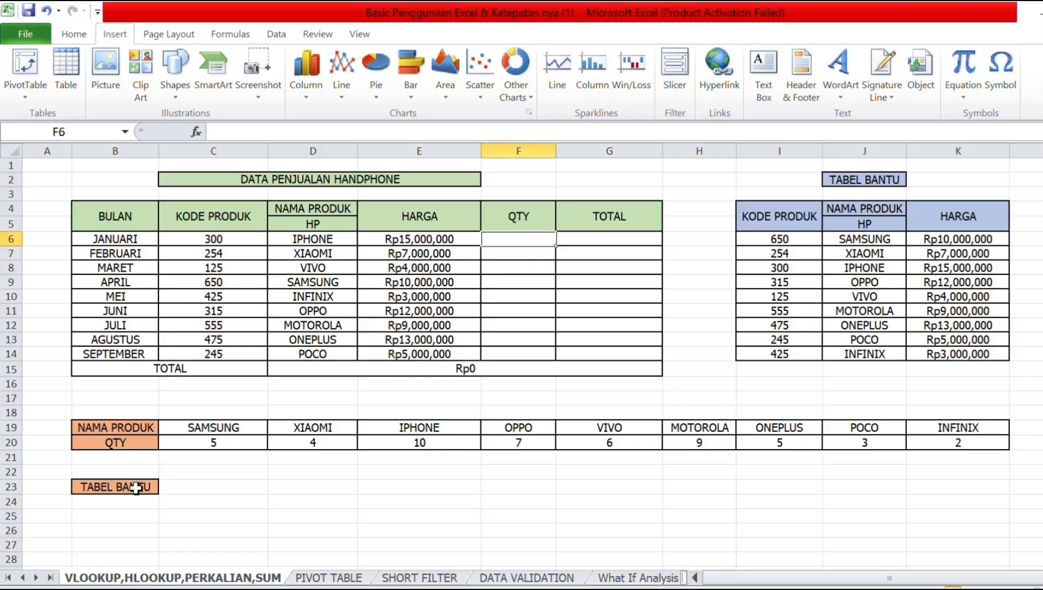
left_click_drag(133, 427, 987, 446)
left_click(531, 486)
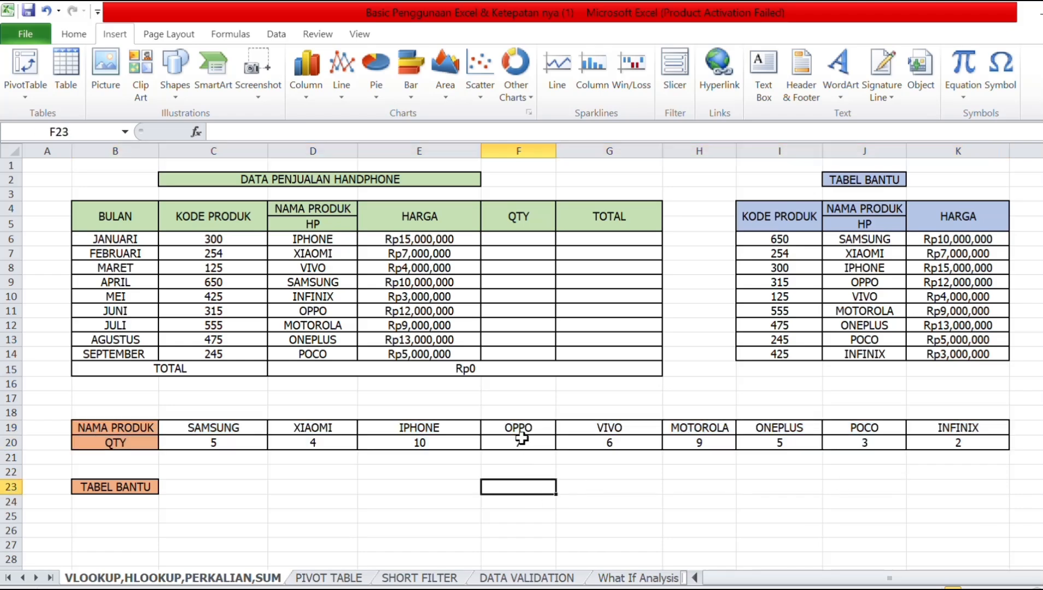
left_click(514, 236)
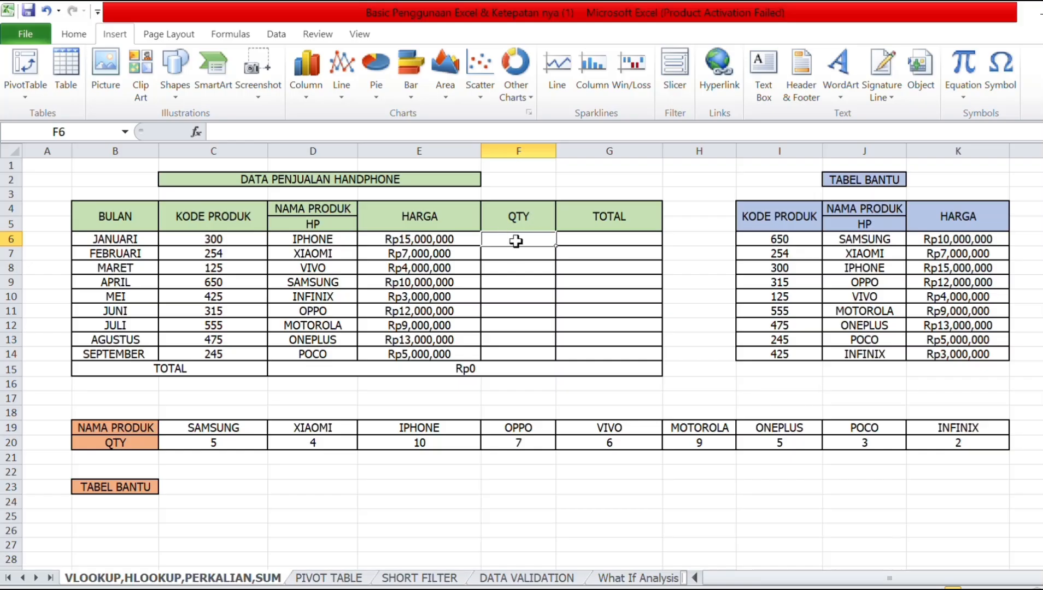
Begin an HLOOKUP in F6 on D6 against the absolute name/QTY range $B$19:$K$20.
left_click(110, 444)
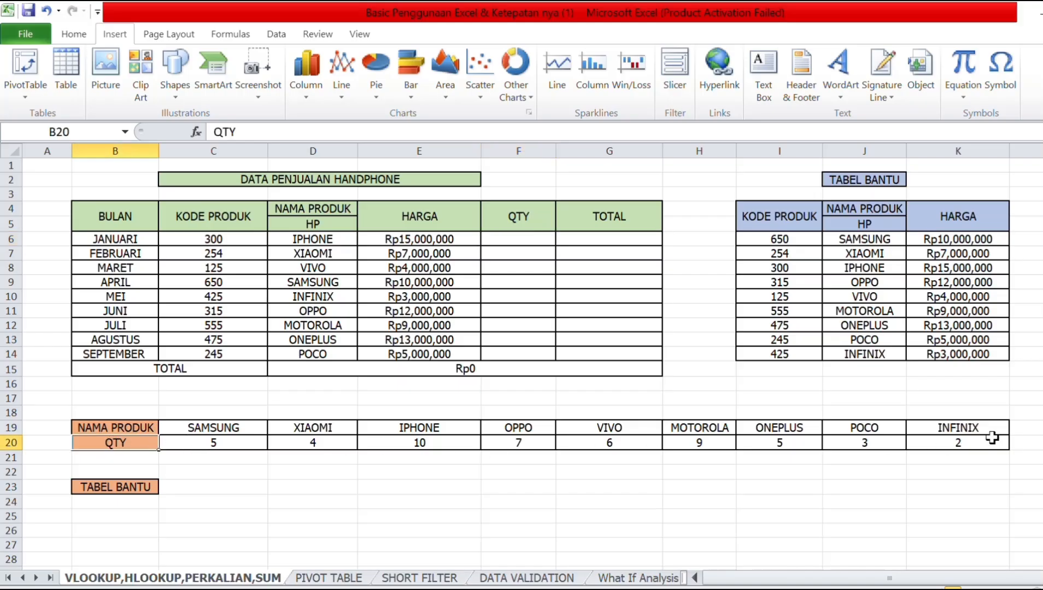
double_click(510, 241)
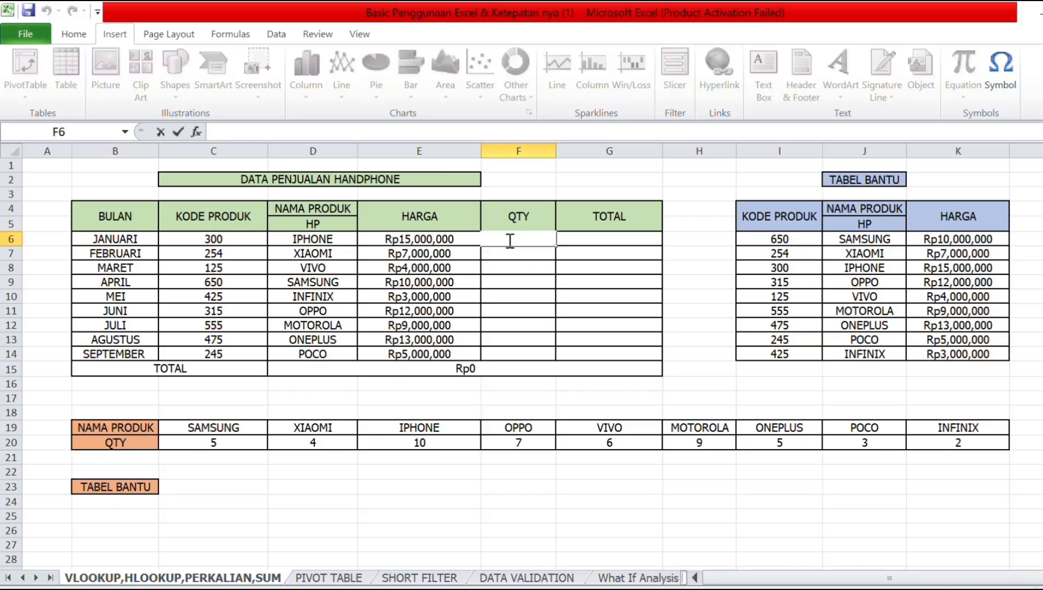
type("=")
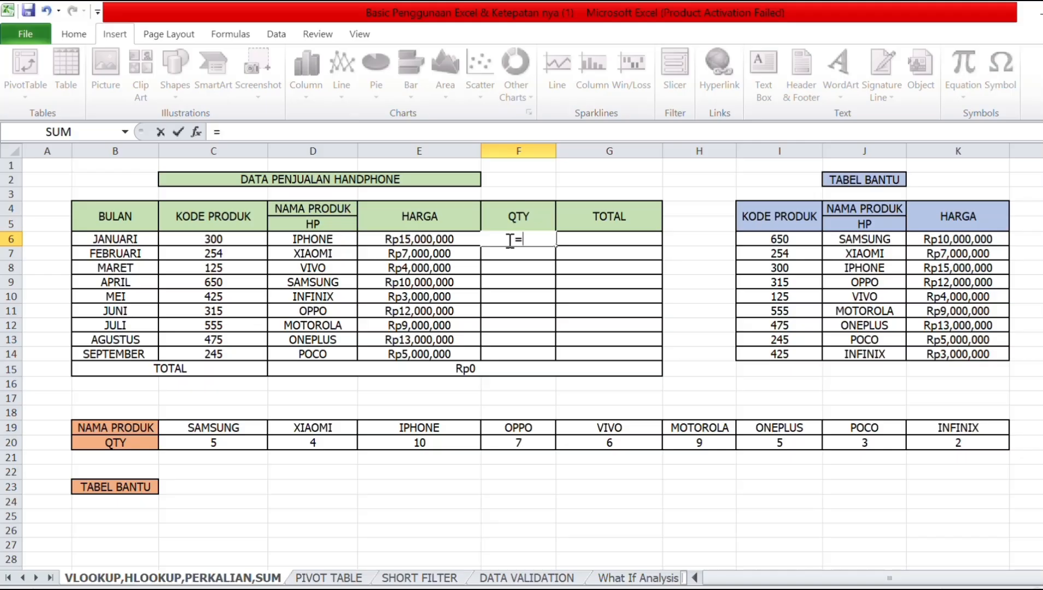
type("h")
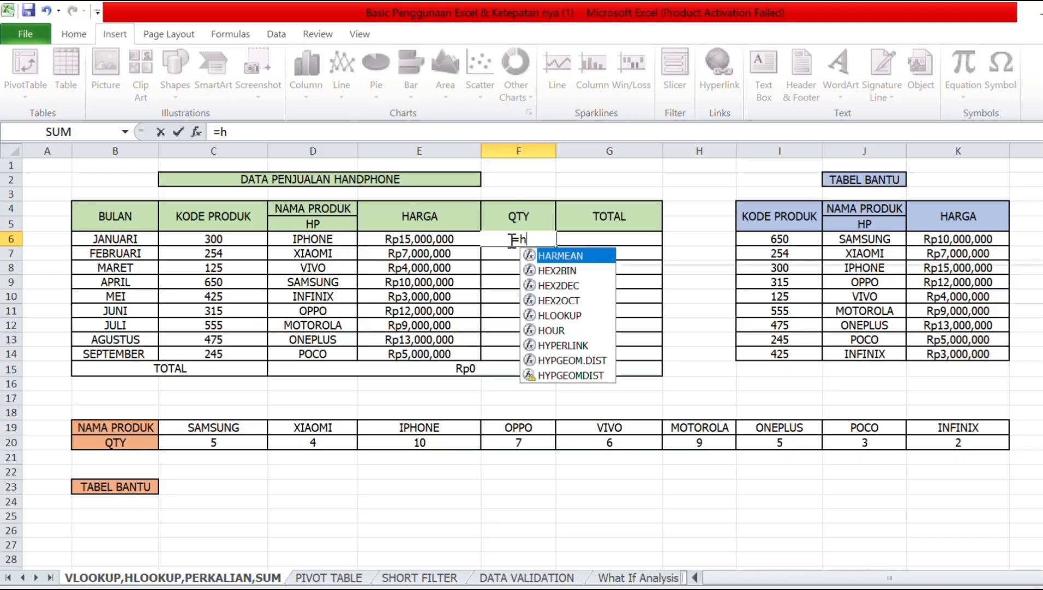
double_click(578, 314)
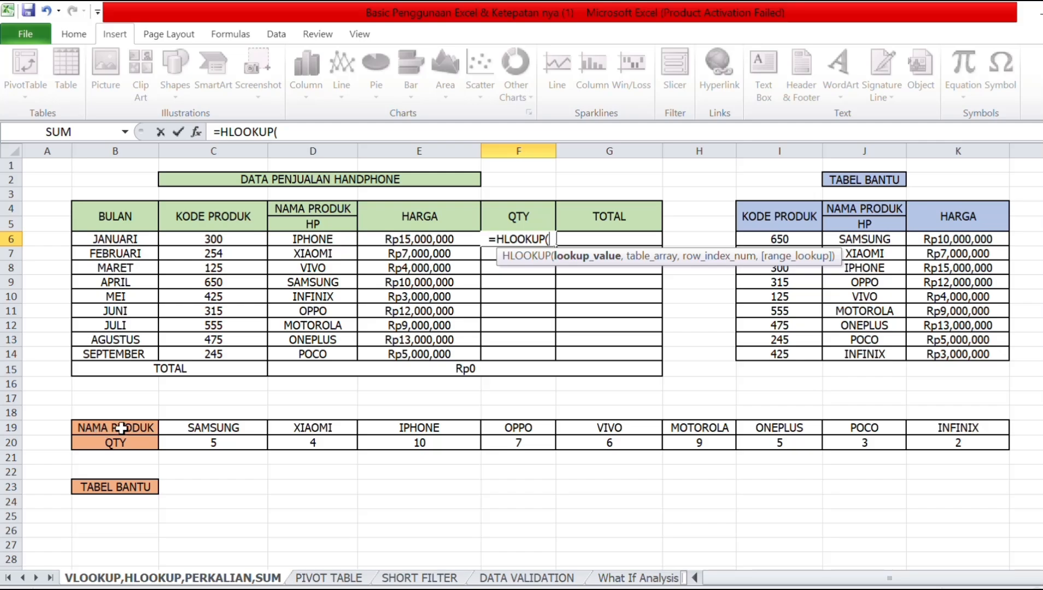
left_click(324, 244)
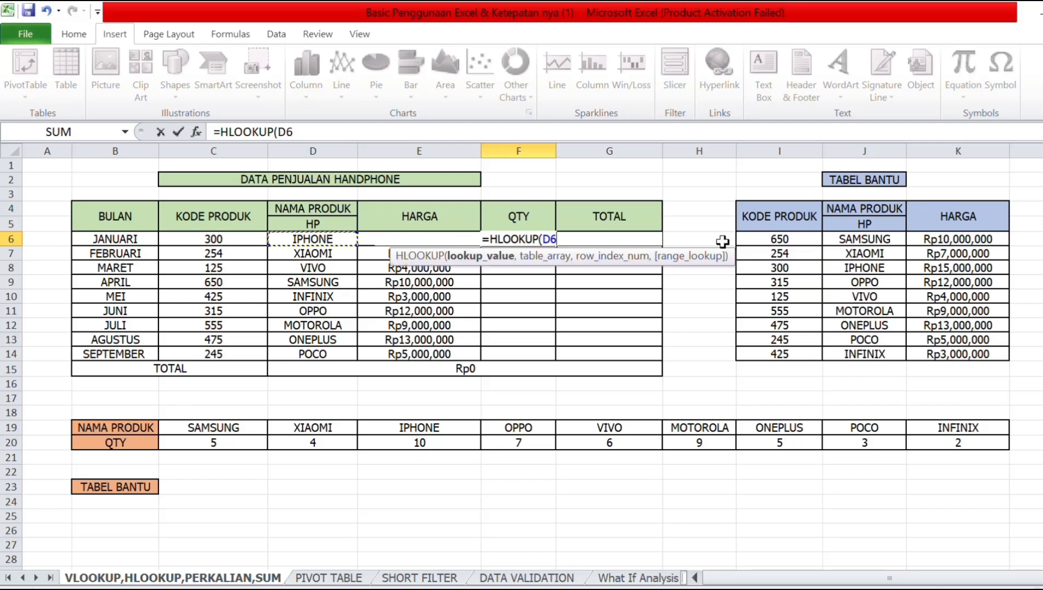
type(",")
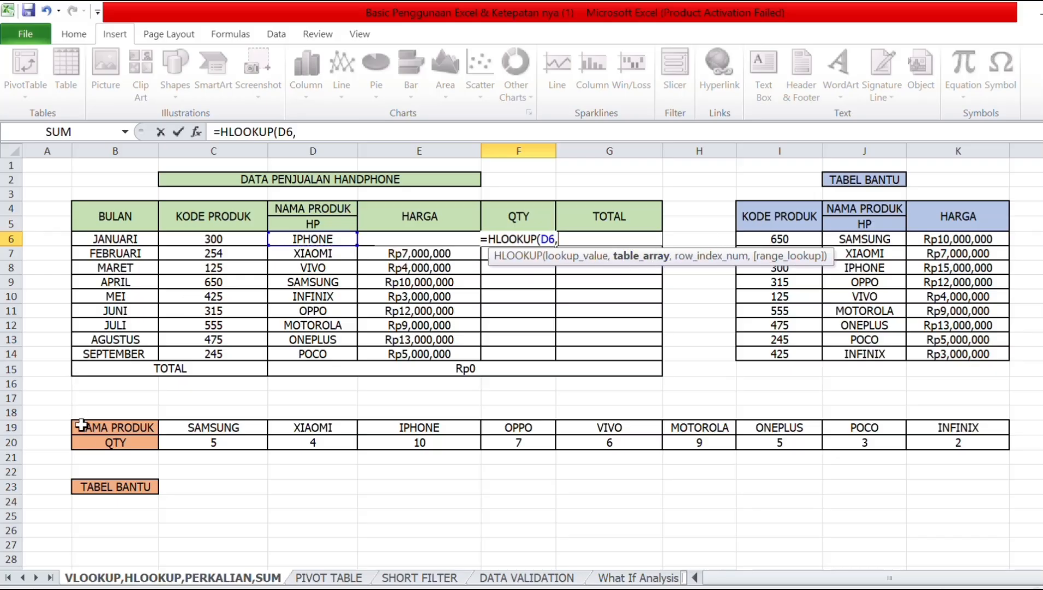
left_click_drag(87, 428, 942, 444)
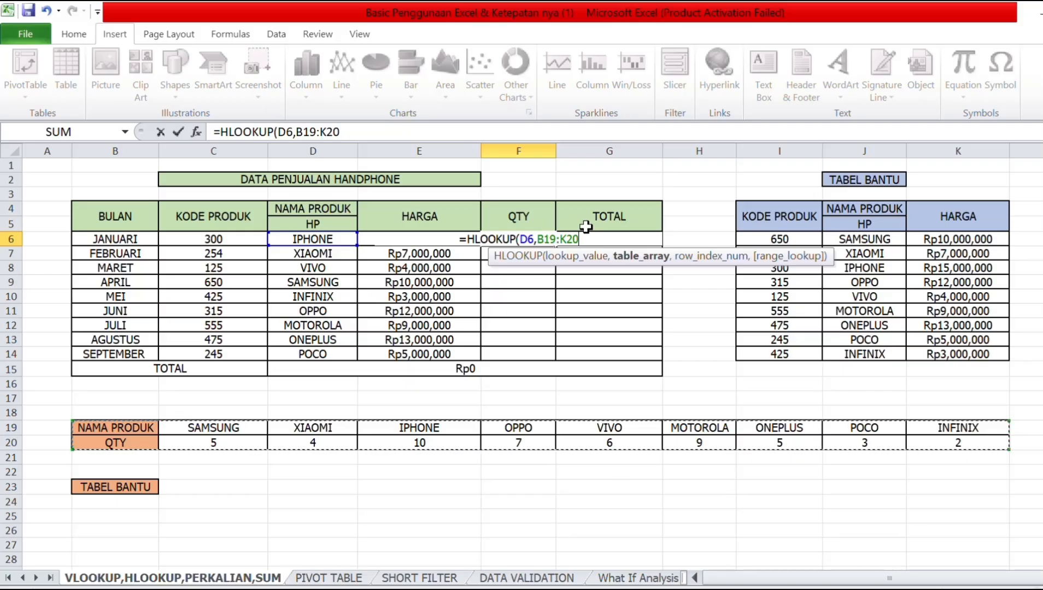
key("F4")
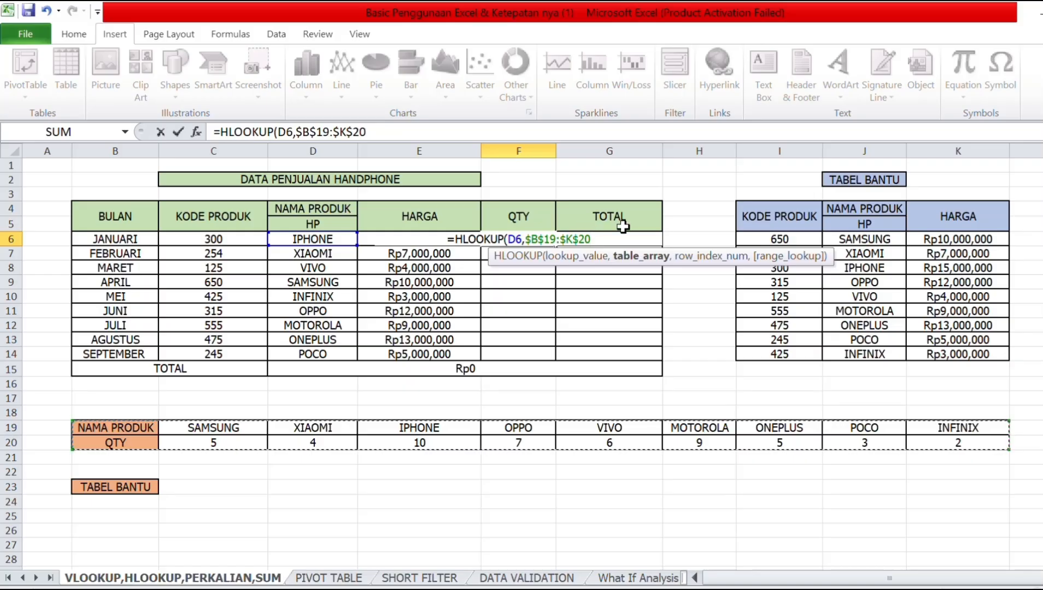
Finish with row 2 and FALSE, then fill F6 down to F14 (10 through 3).
type(",")
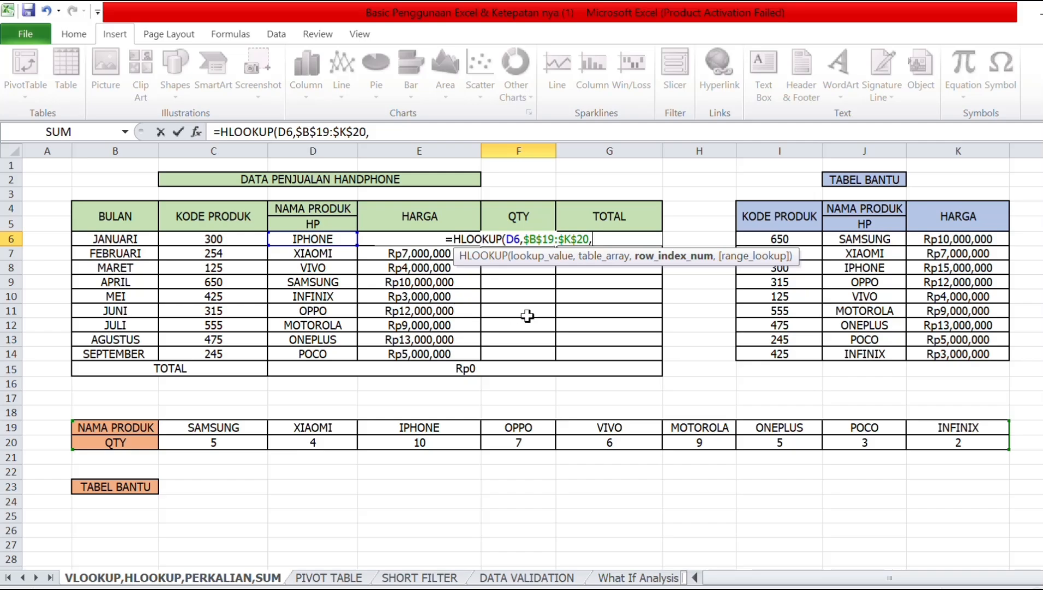
type("2")
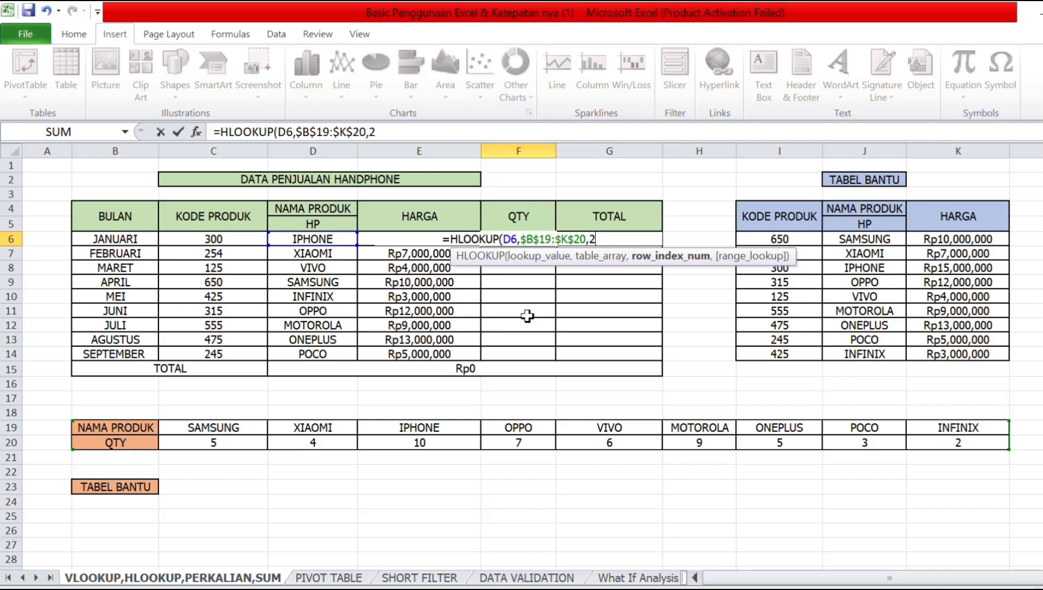
type(",")
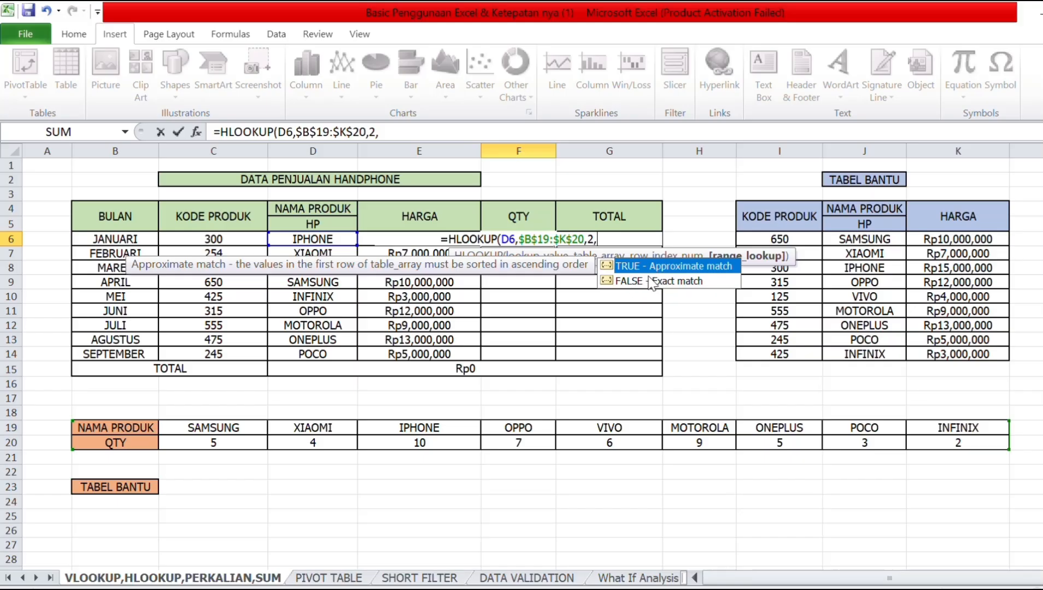
double_click(644, 281)
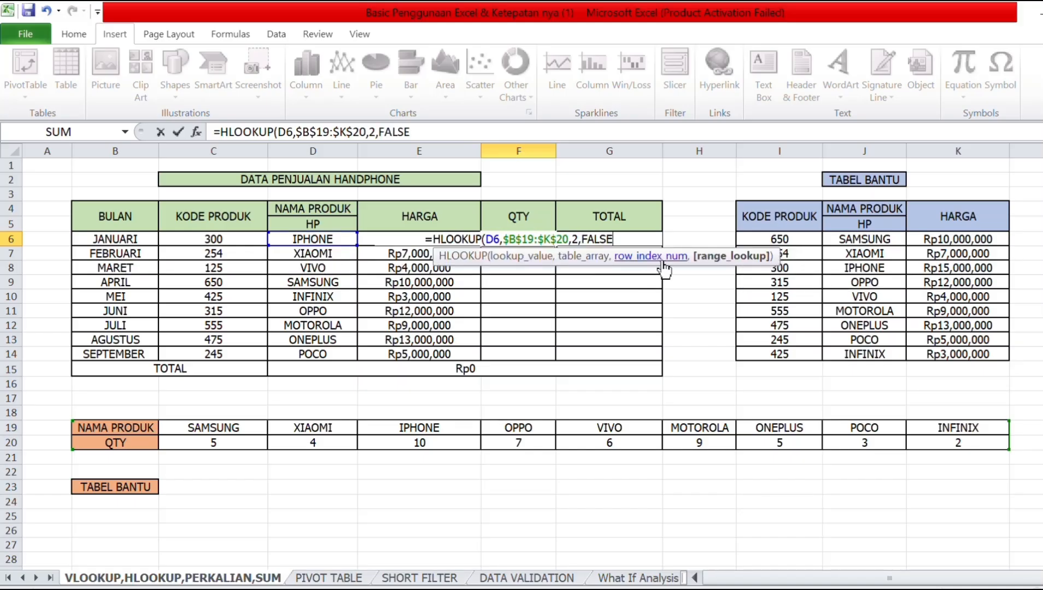
type(")")
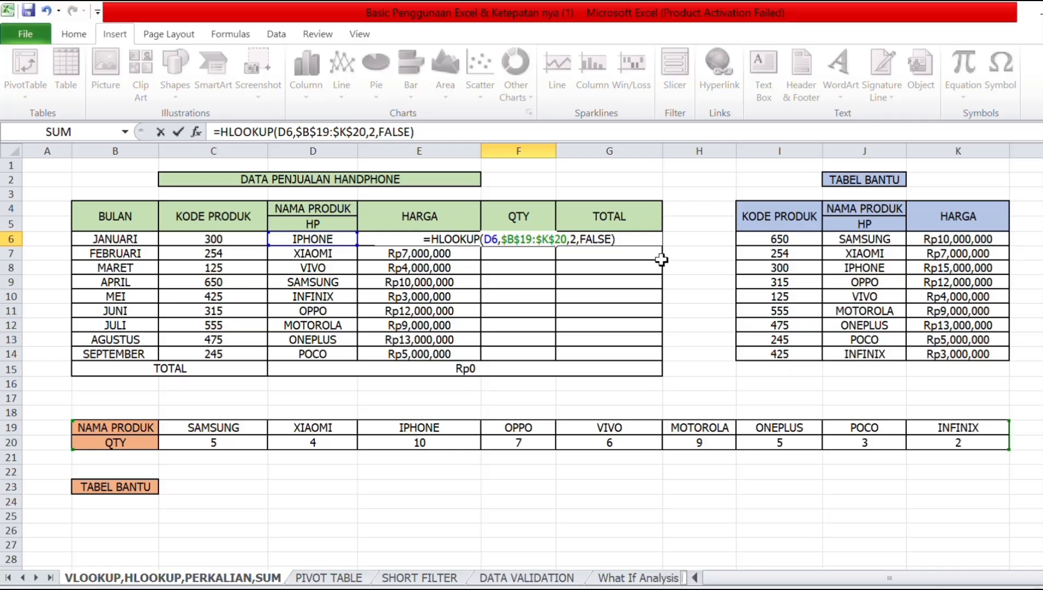
key("Return")
left_click(534, 239)
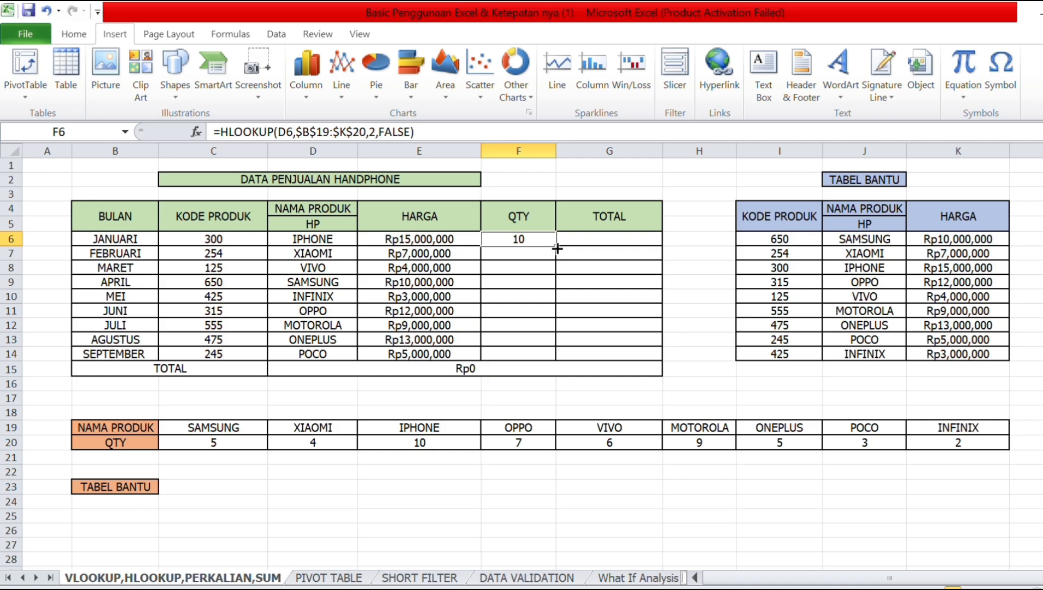
left_click_drag(557, 248, 538, 355)
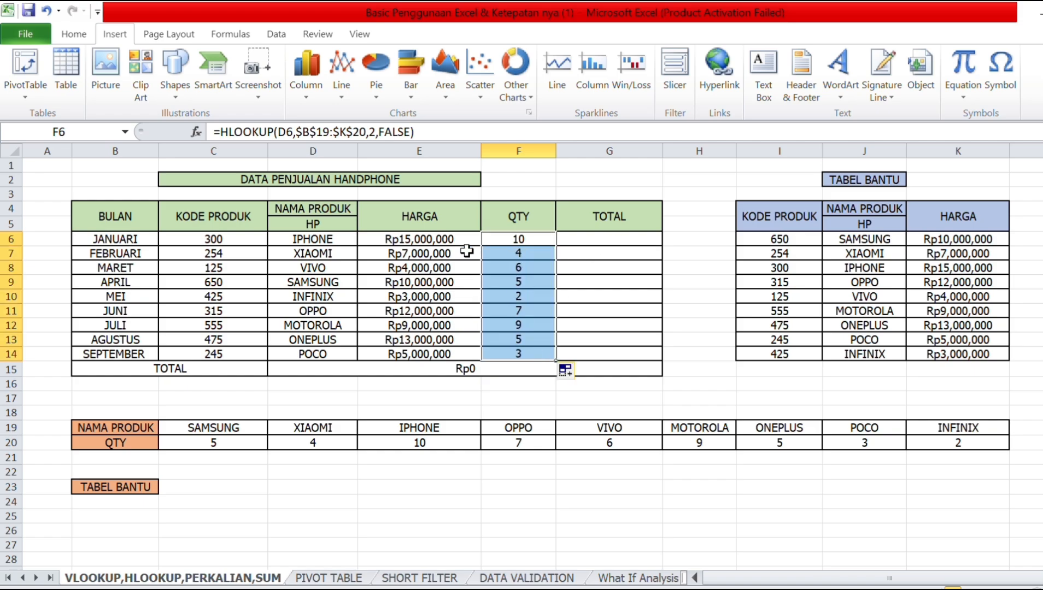
Enter =E6*F6 in G6 and fill it down to G14, totalling Rp503,000,000.
left_click(589, 248)
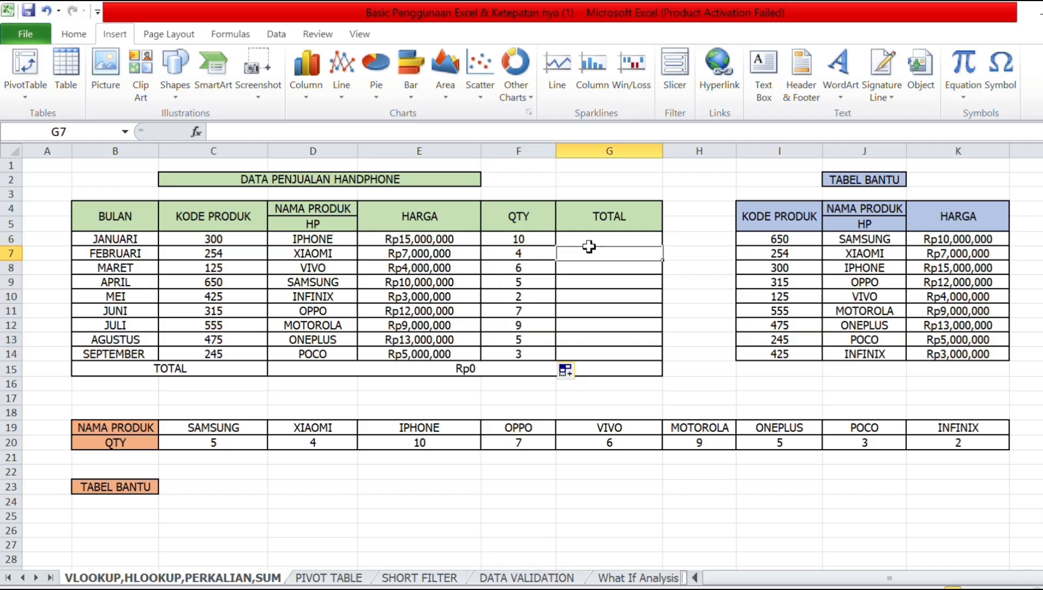
left_click(610, 234)
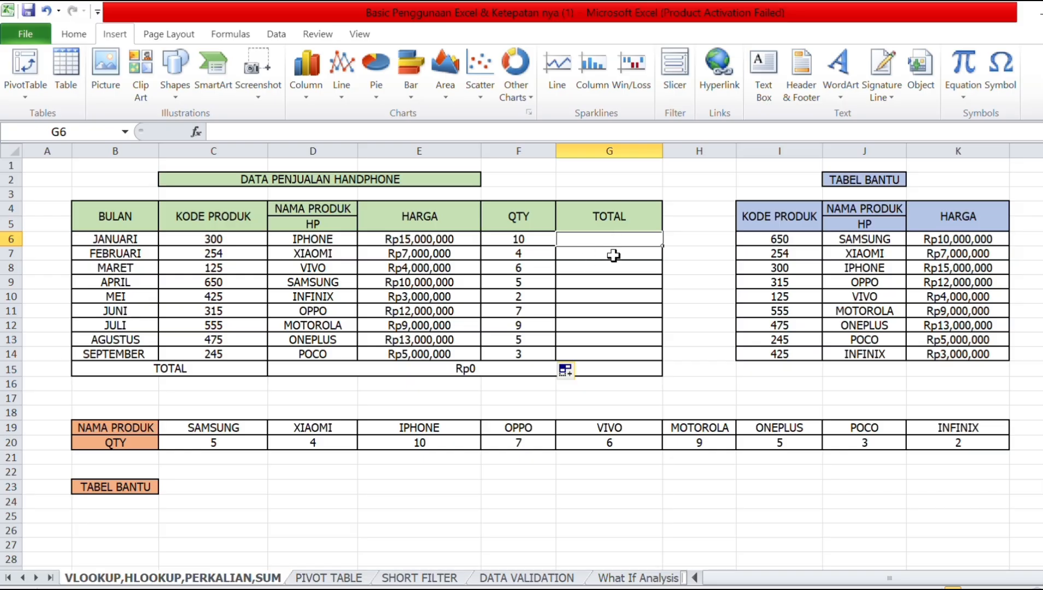
type("=")
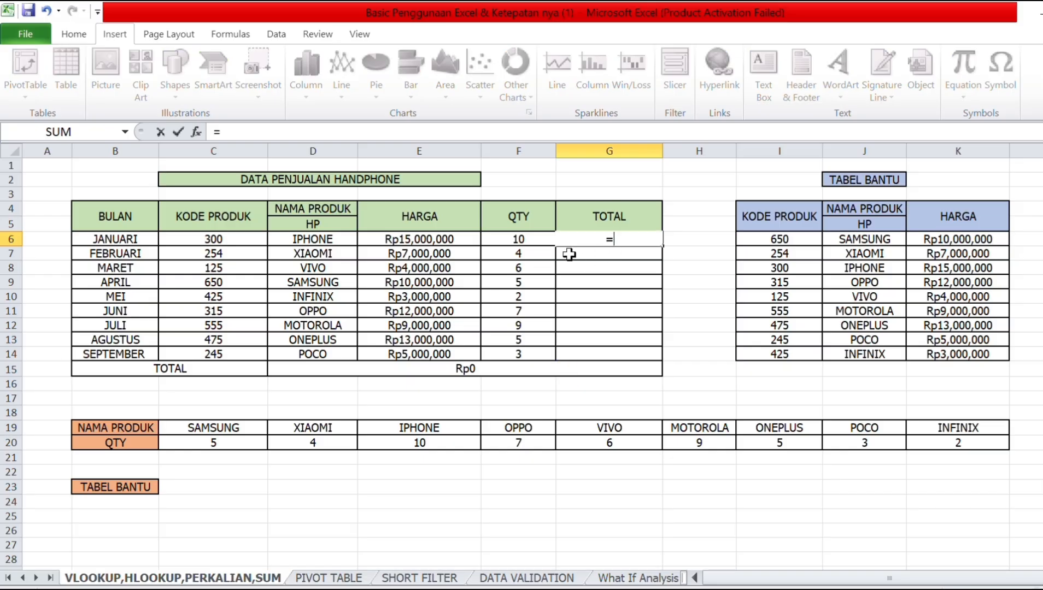
left_click(415, 241)
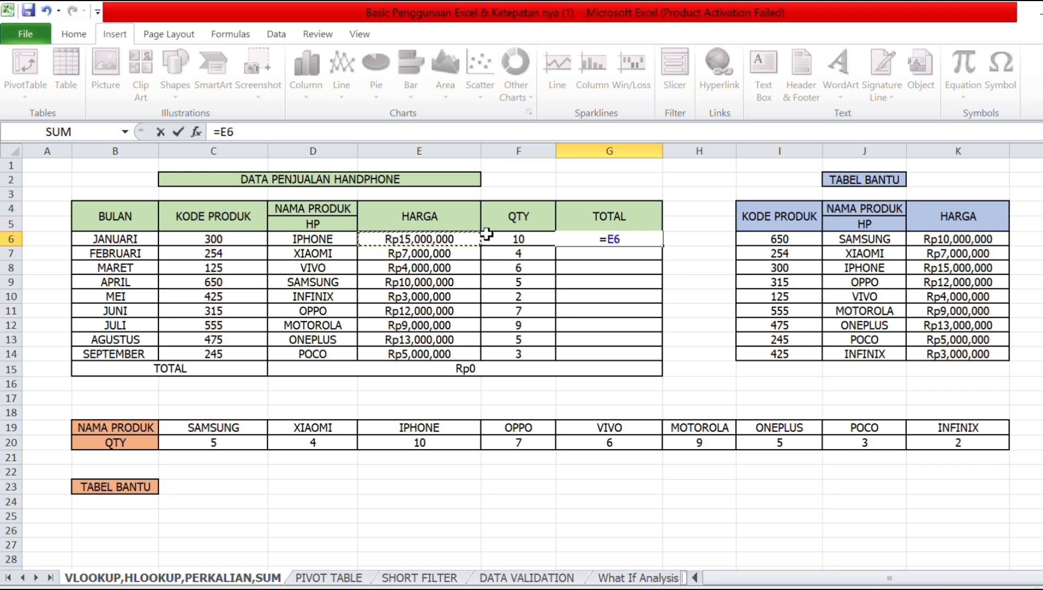
type("*")
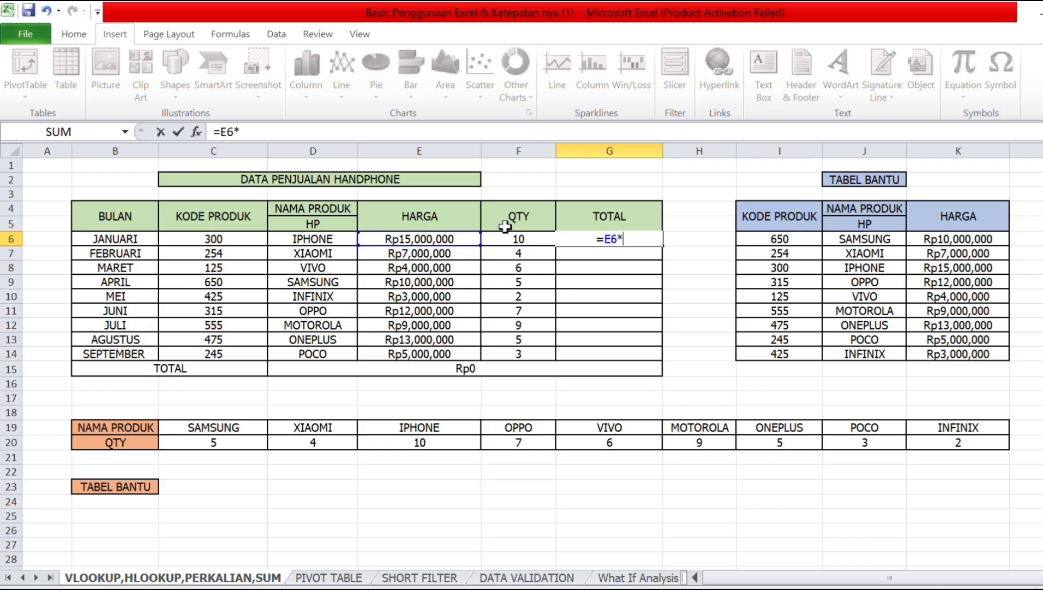
left_click(524, 241)
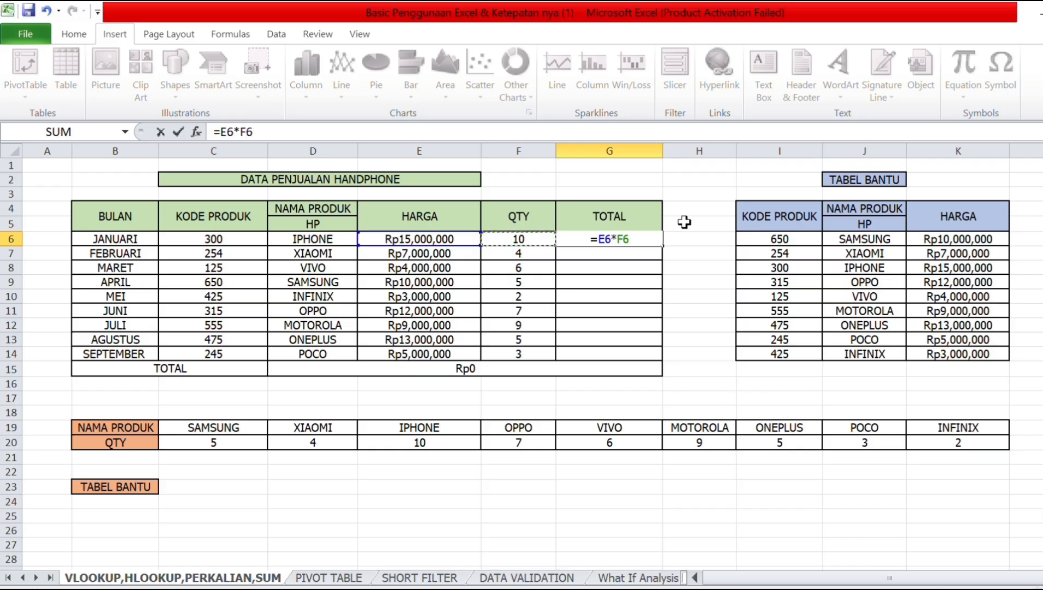
key("Return")
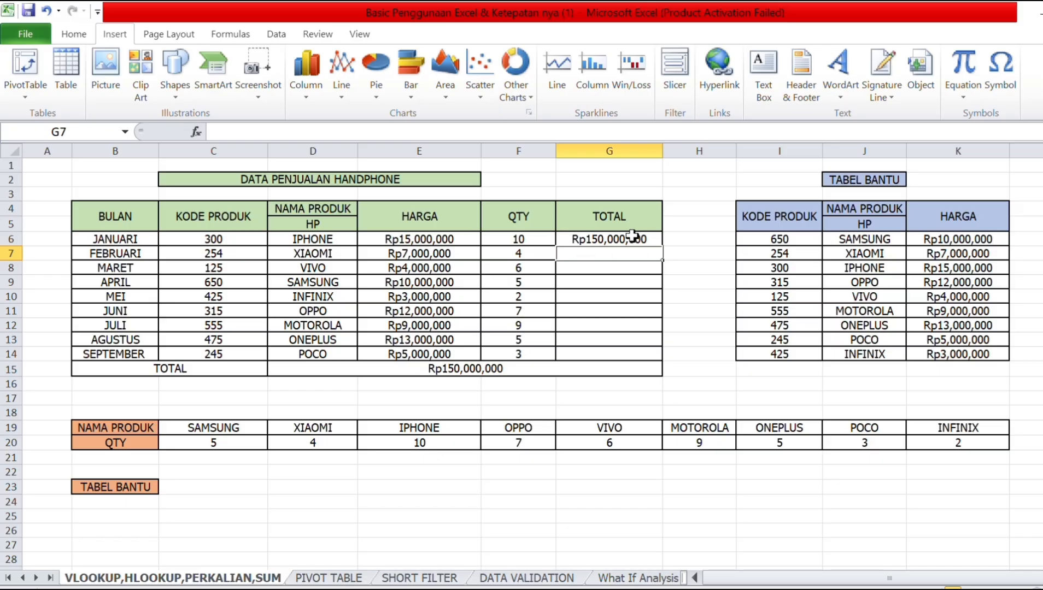
left_click(644, 239)
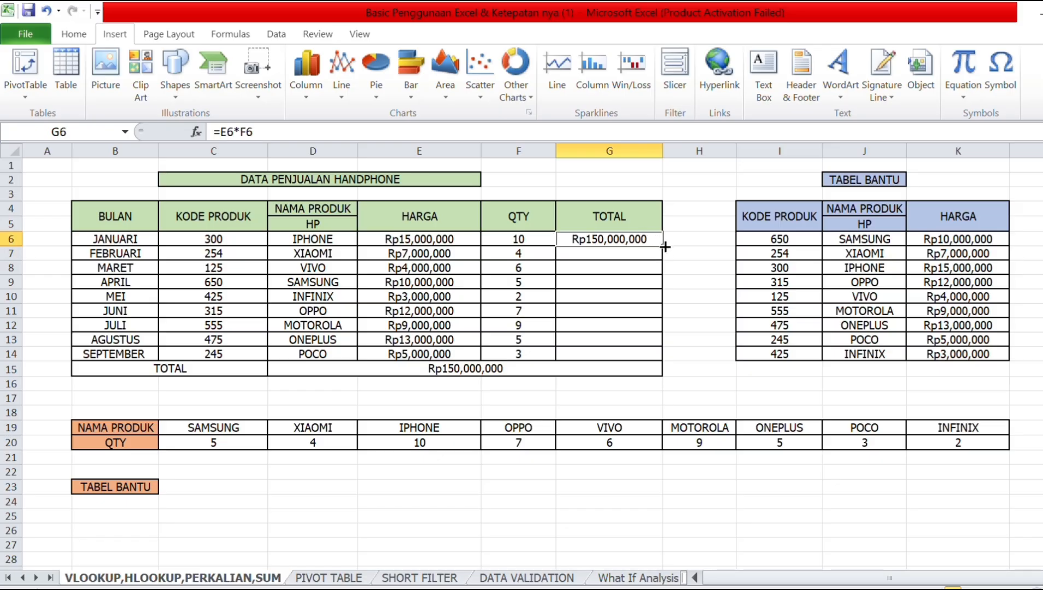
left_click_drag(665, 247, 653, 357)
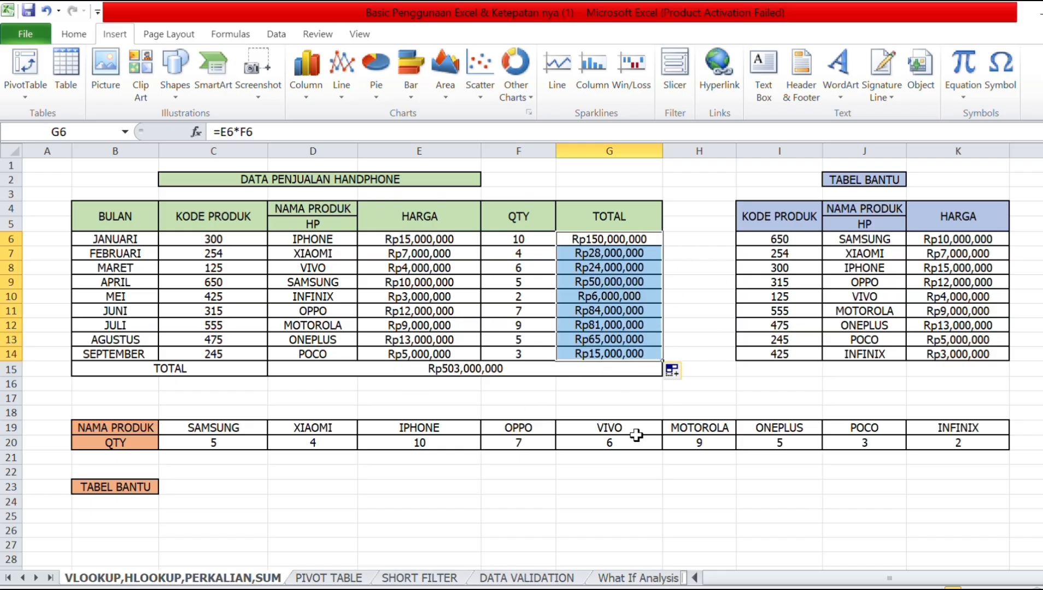
left_click(632, 411)
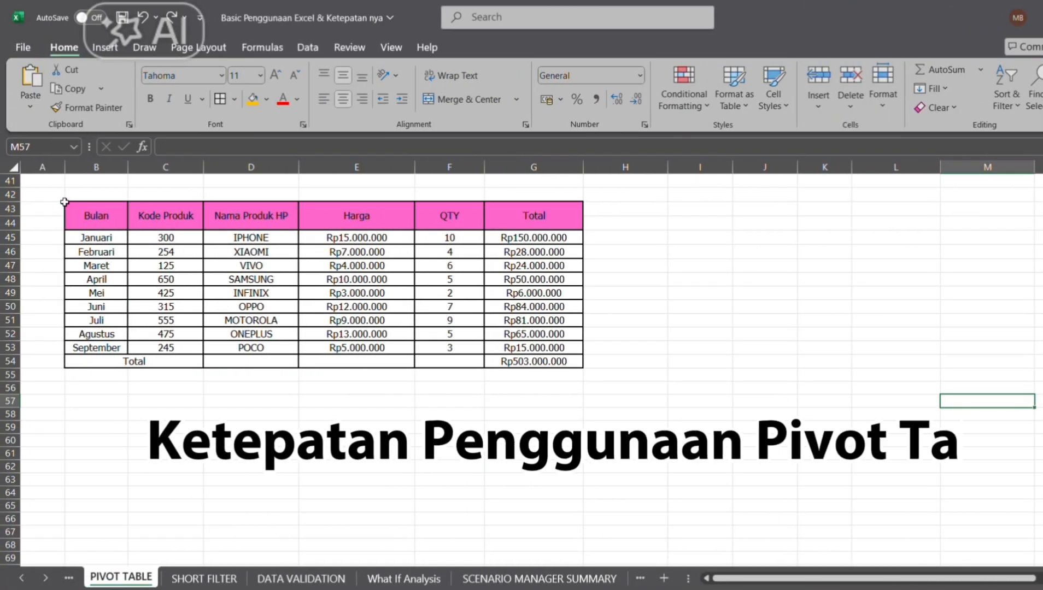
Insert a PivotTable from the sales table B43:G53 on the existing sheet at H46.
left_click_drag(68, 207, 574, 349)
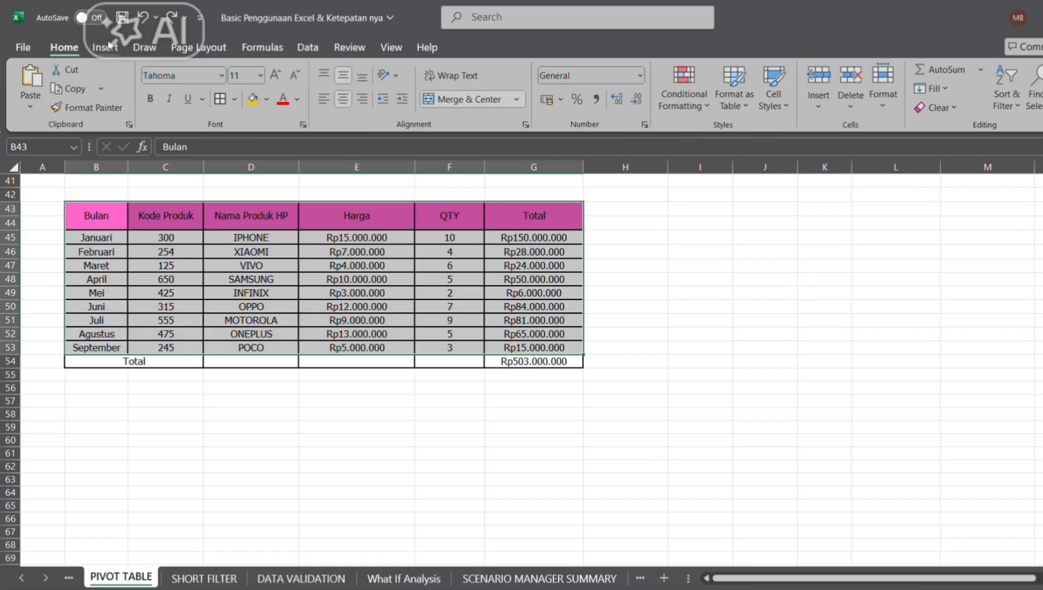
left_click(107, 46)
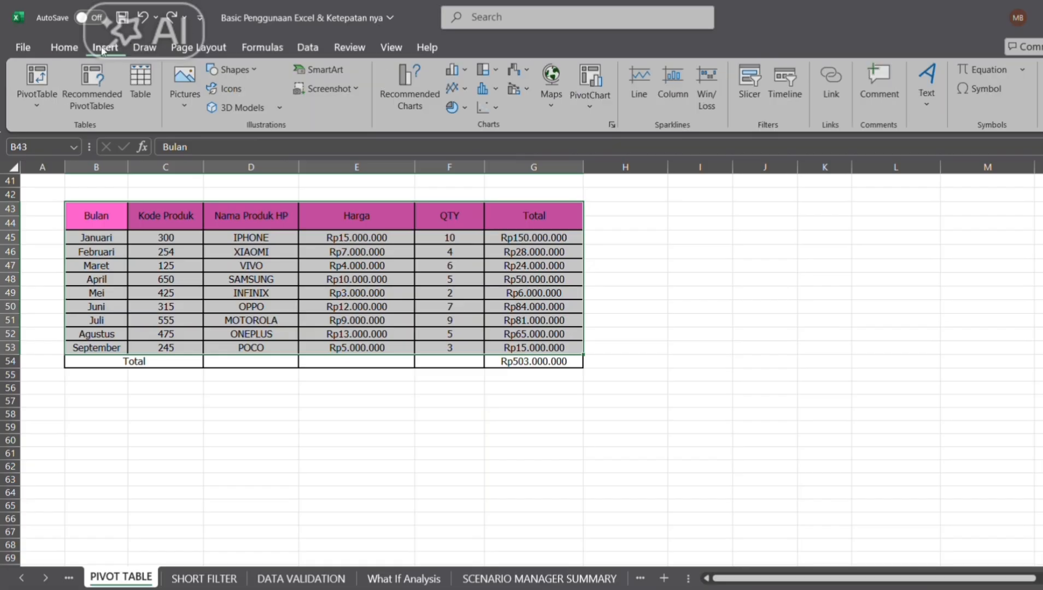
left_click(34, 79)
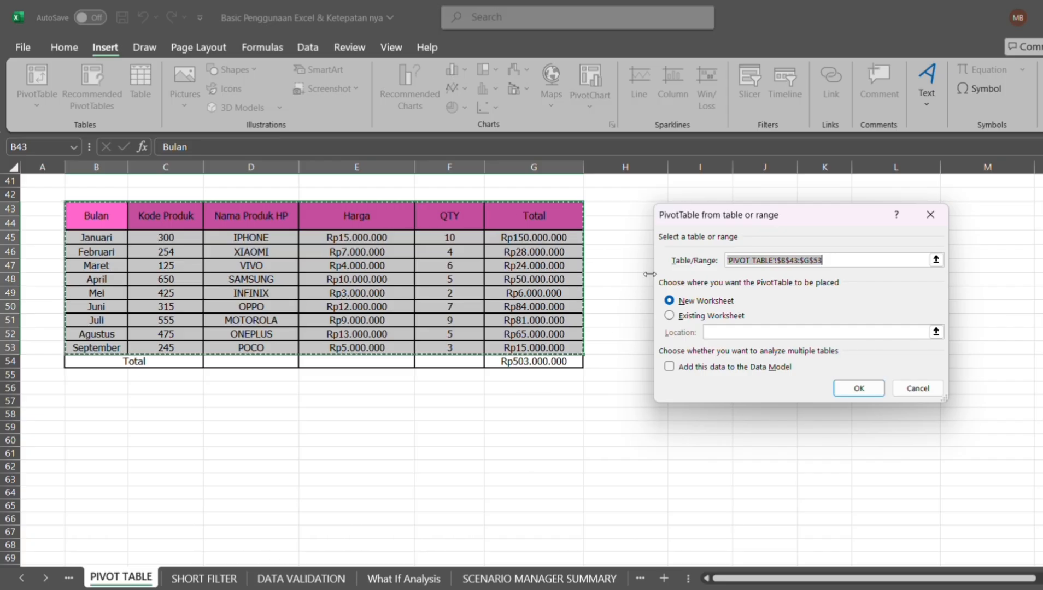
left_click(669, 316)
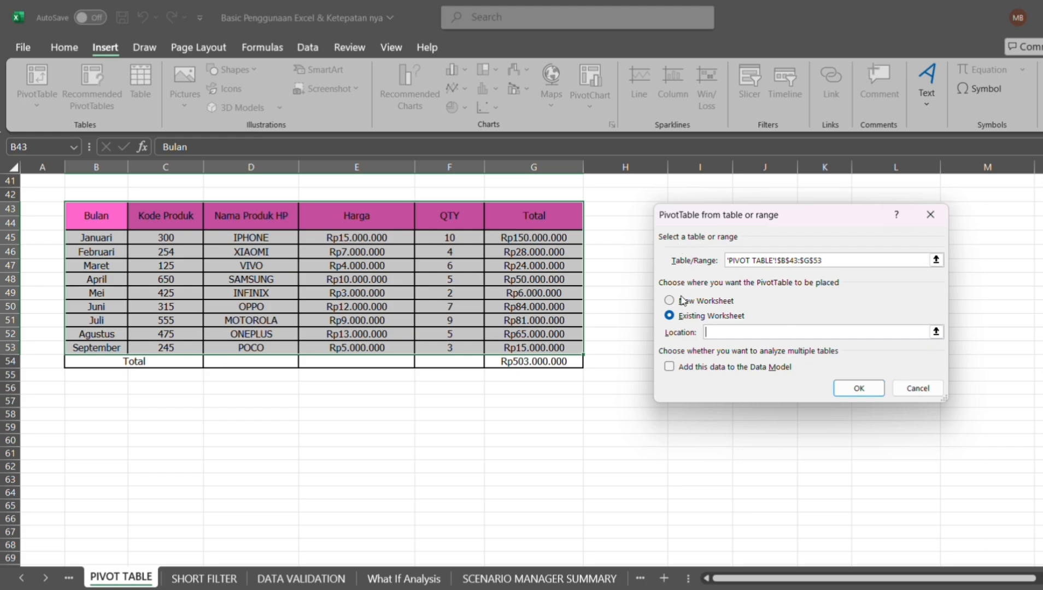
left_click(646, 252)
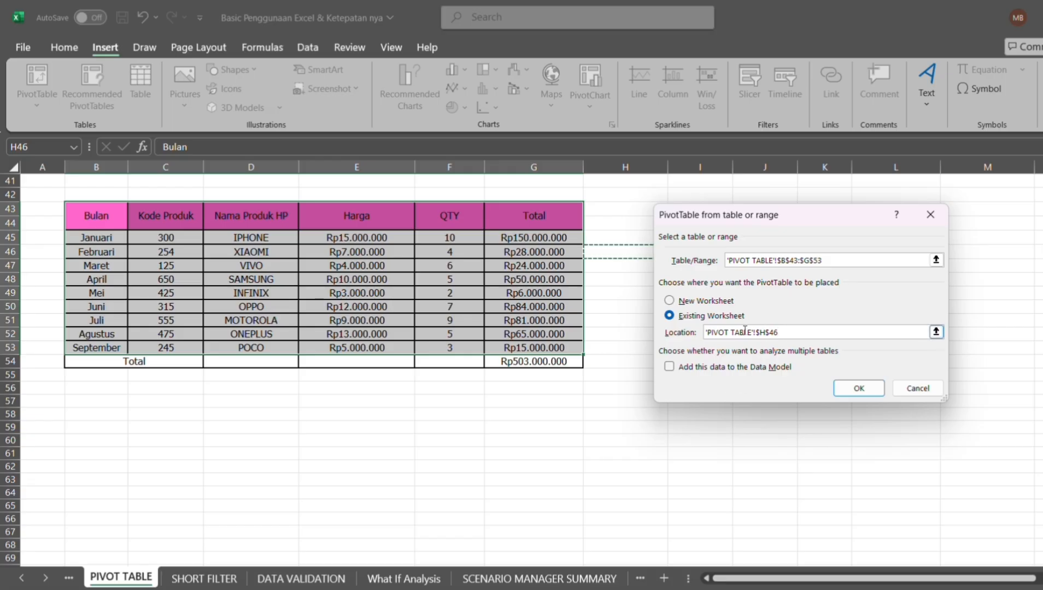
left_click(848, 387)
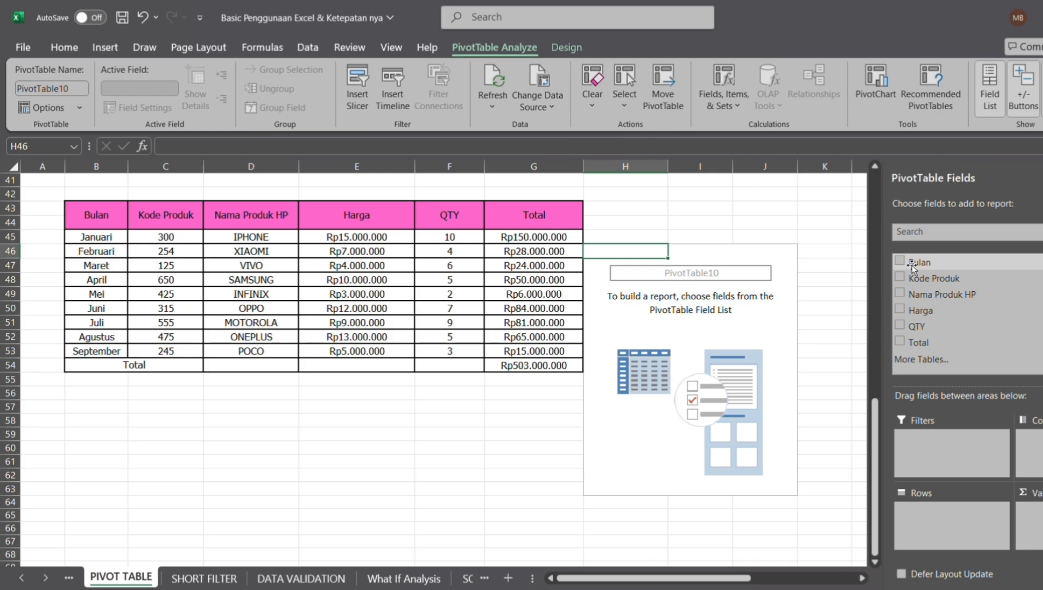
Put Bulan in the pivot's Filters and Nama Produk HP in its Rows.
left_click_drag(912, 267, 931, 437)
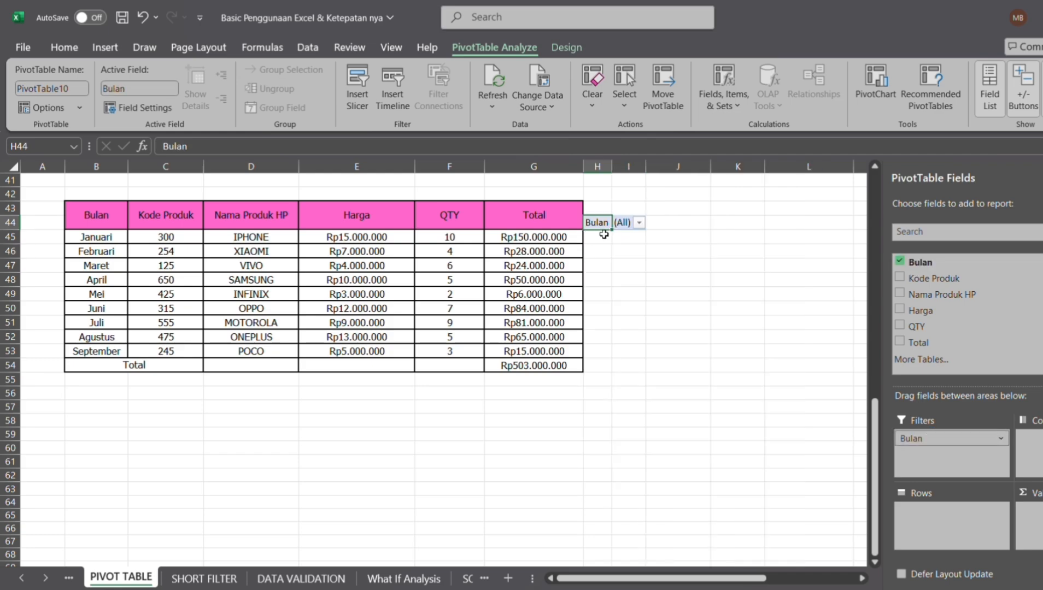
left_click(635, 224)
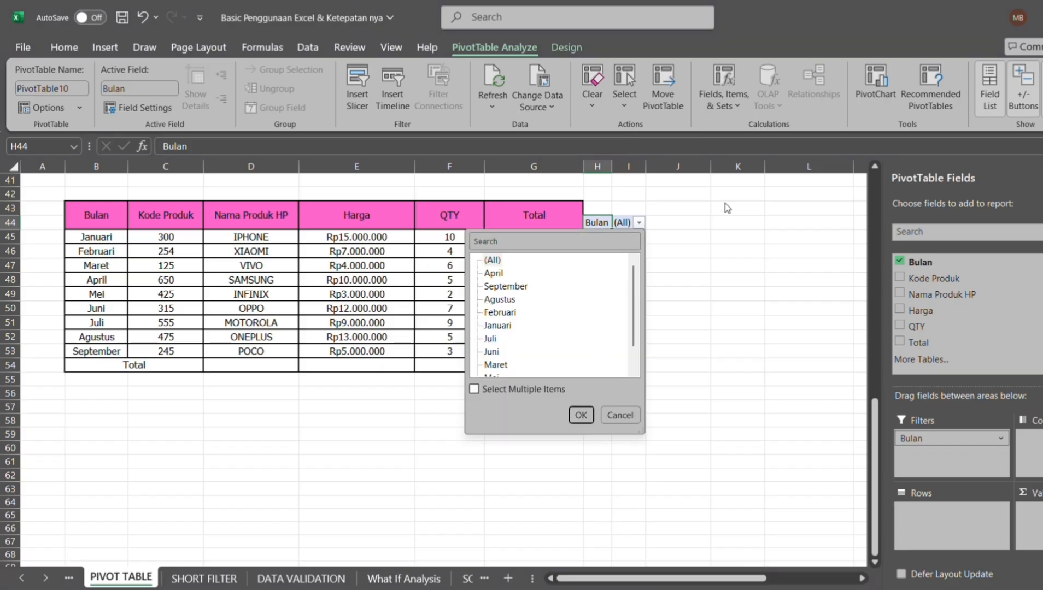
key("Escape")
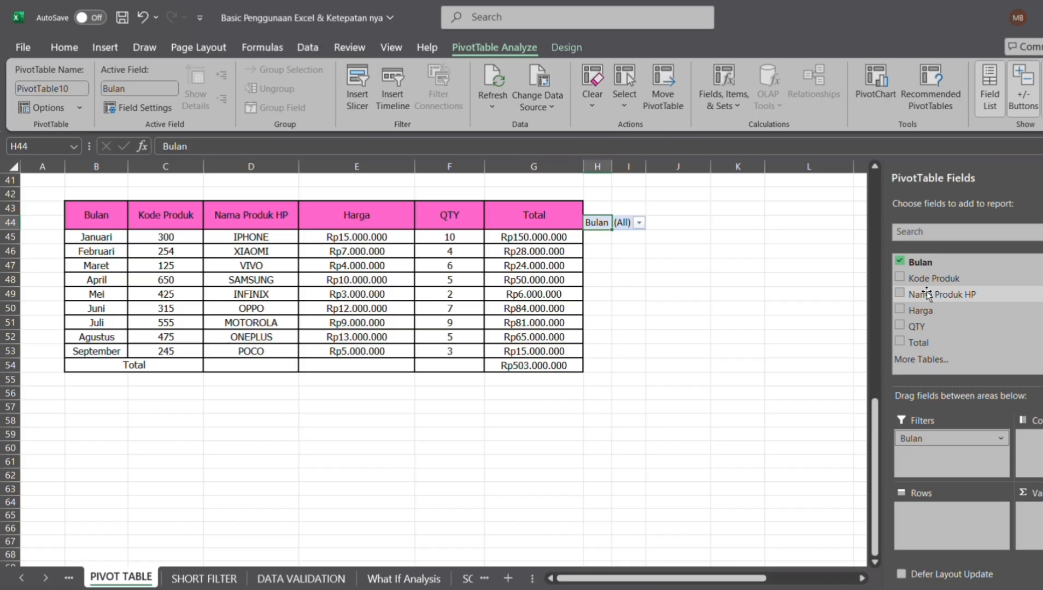
left_click_drag(928, 295, 914, 502)
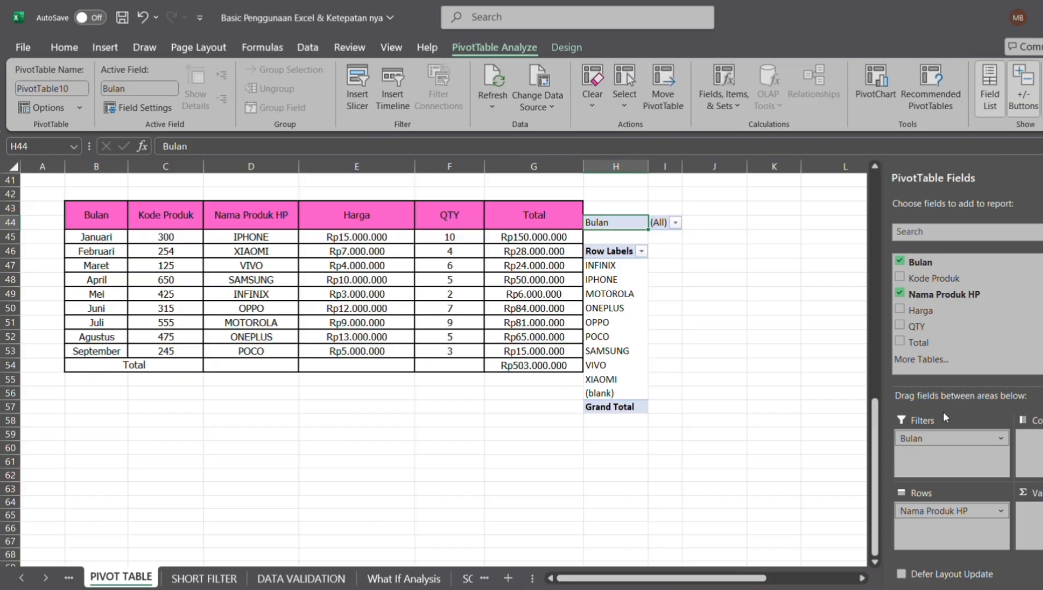
Add sums of Harga, QTY, Total and Kode Produk to the pivot, then hide the field list.
left_click(916, 311)
left_click_drag(930, 326, 1039, 514)
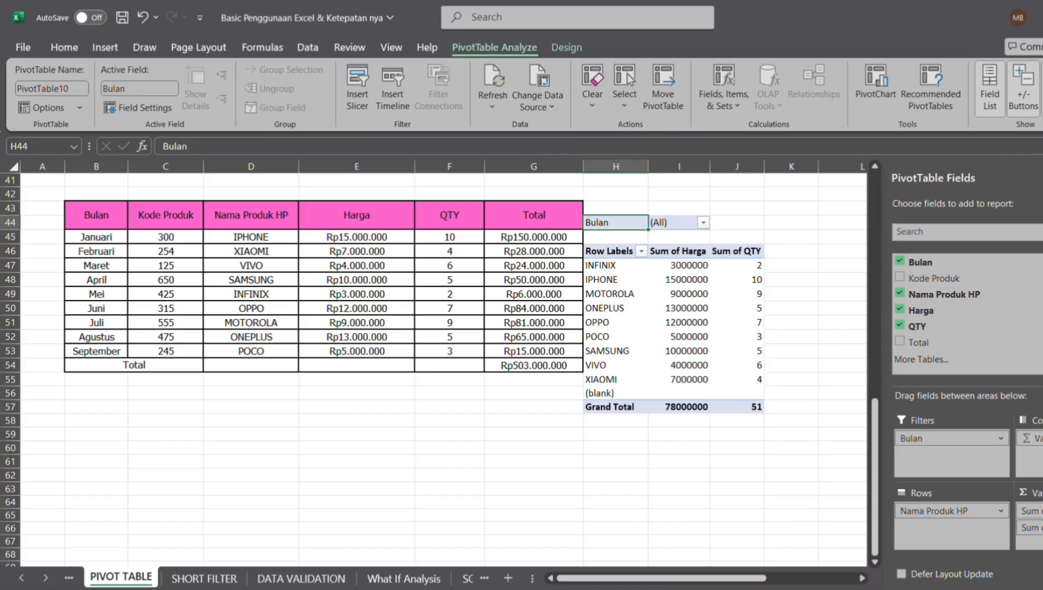
left_click(963, 348)
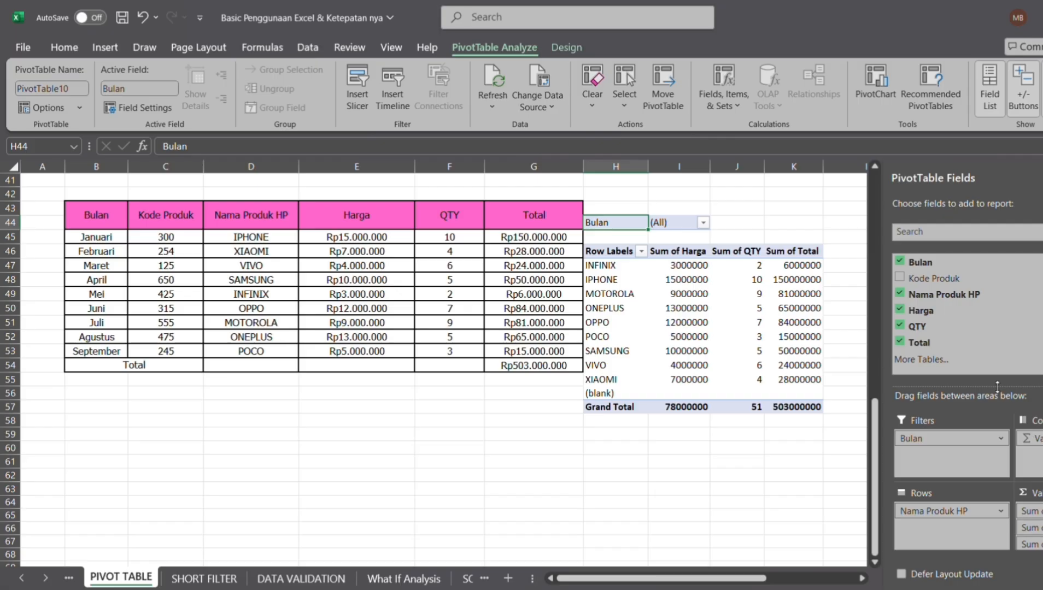
left_click(921, 284)
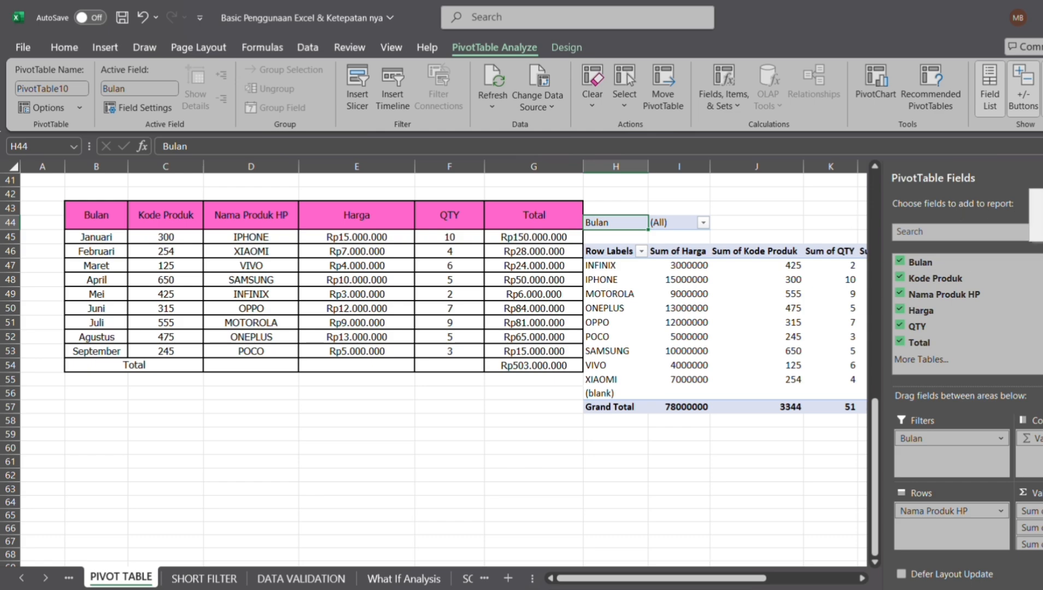
left_click(1042, 234)
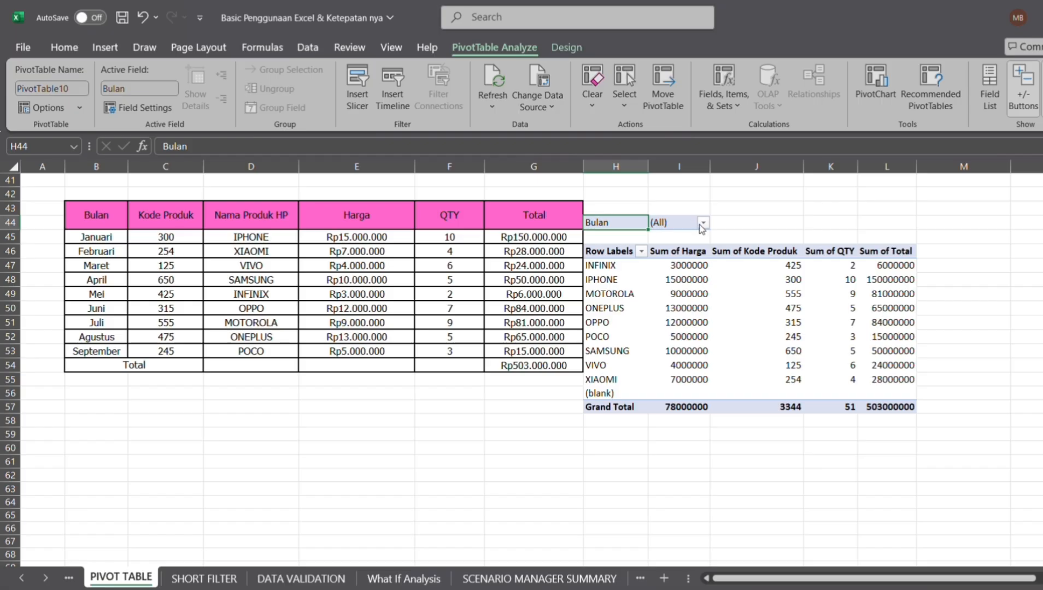
left_click(702, 223)
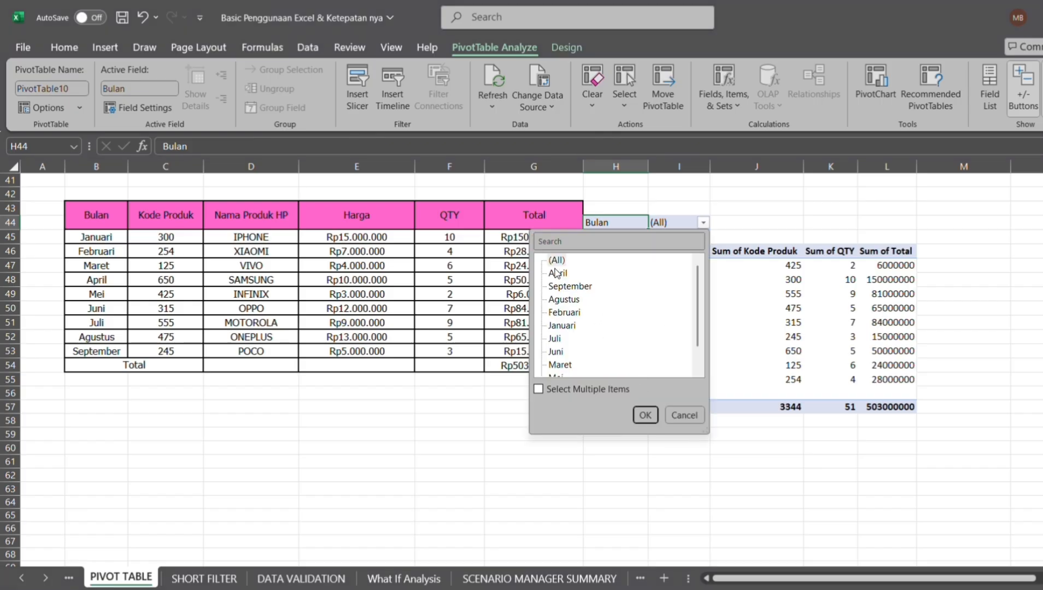
left_click(560, 241)
type("A")
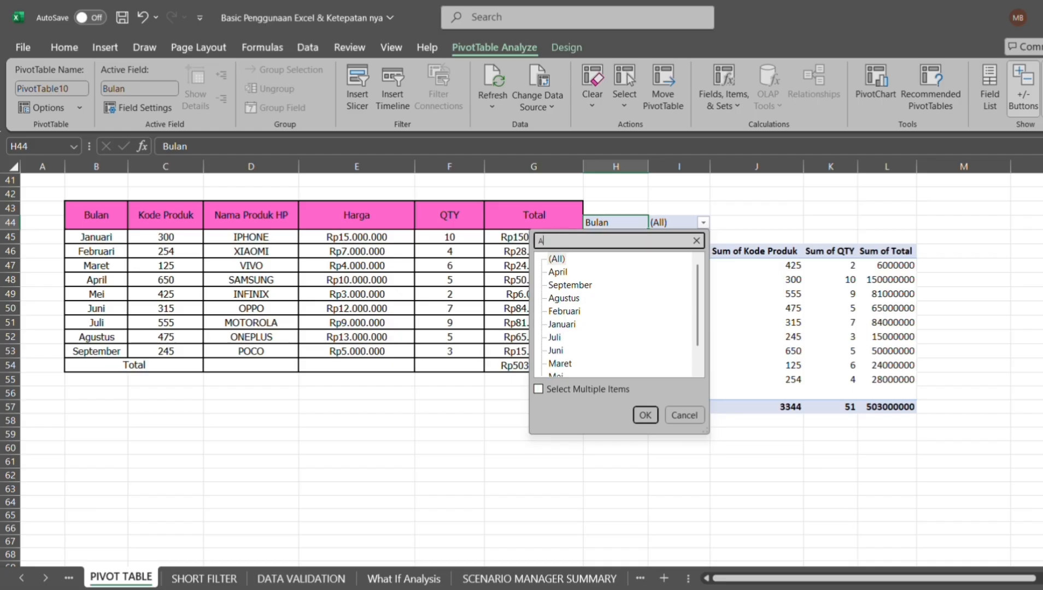
type("G")
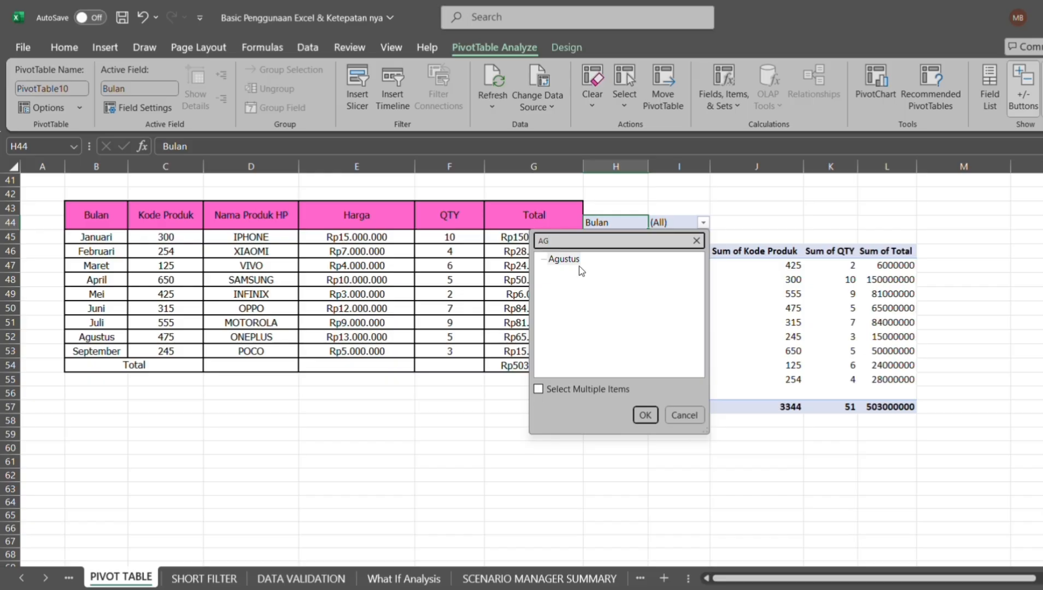
left_click(572, 261)
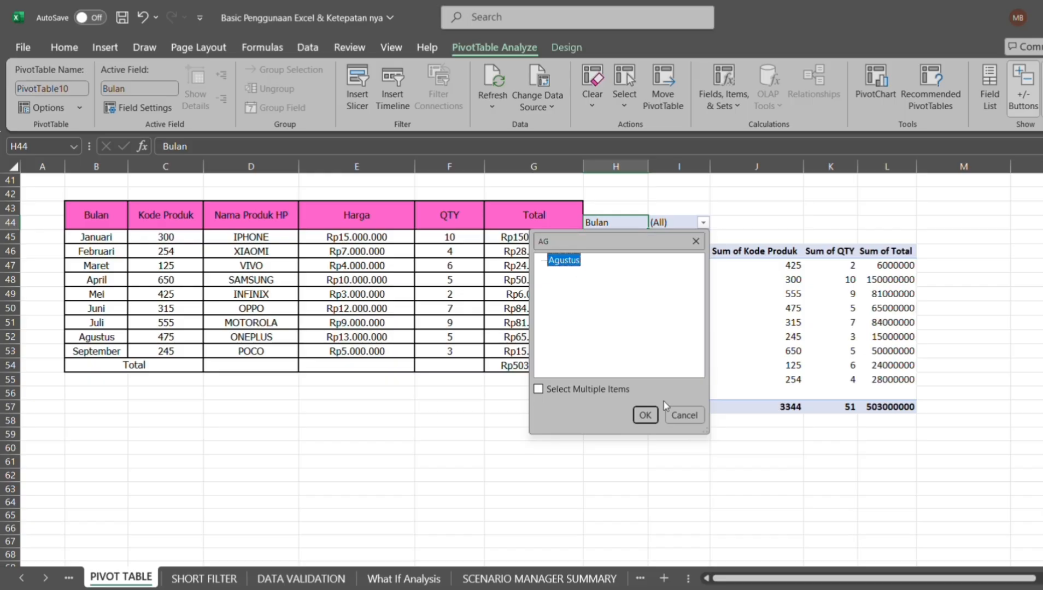
left_click(644, 417)
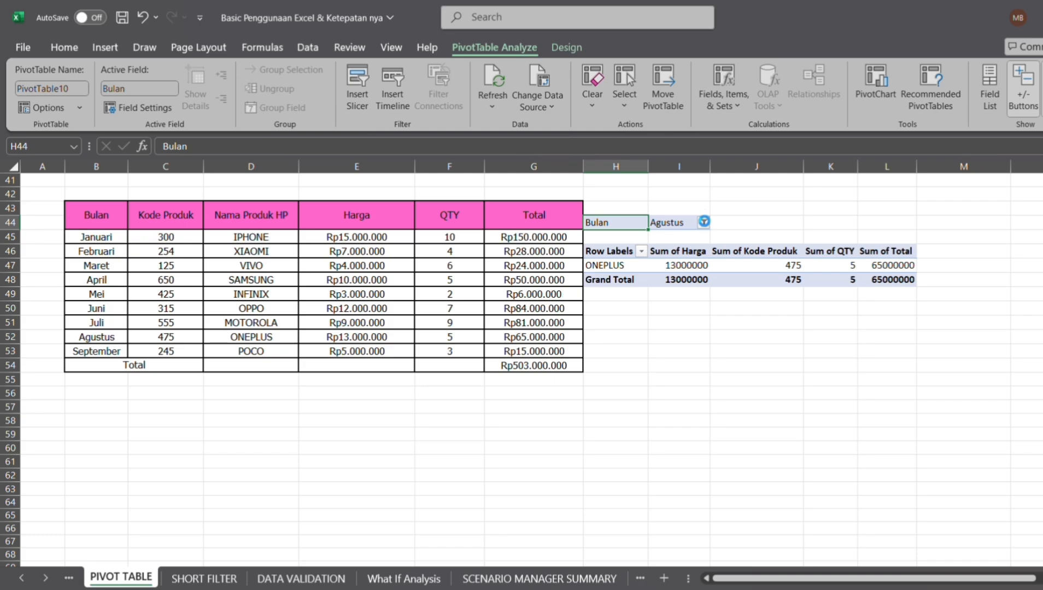
left_click(703, 222)
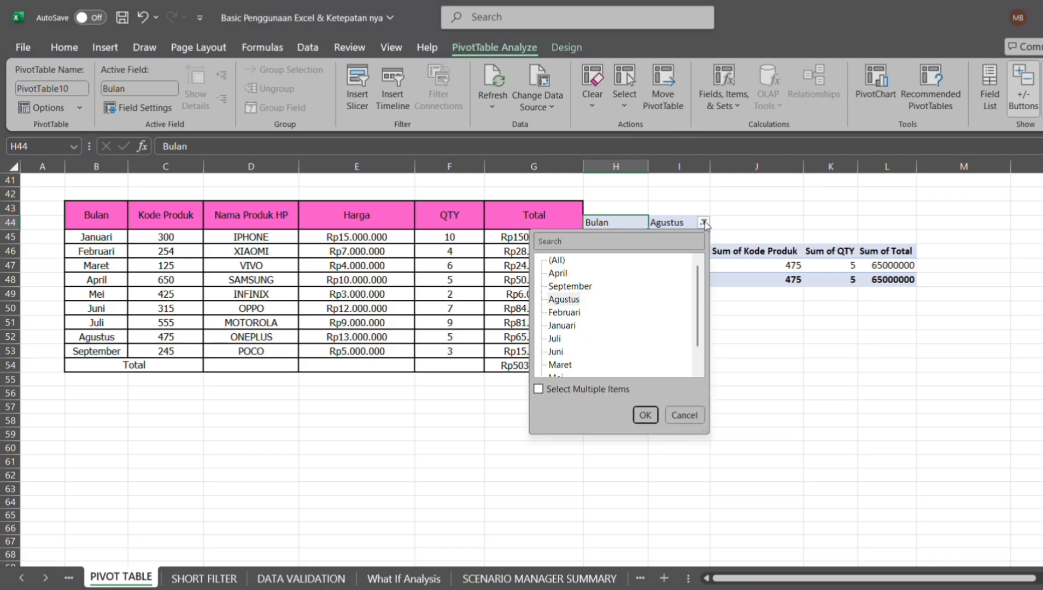
left_click(539, 389)
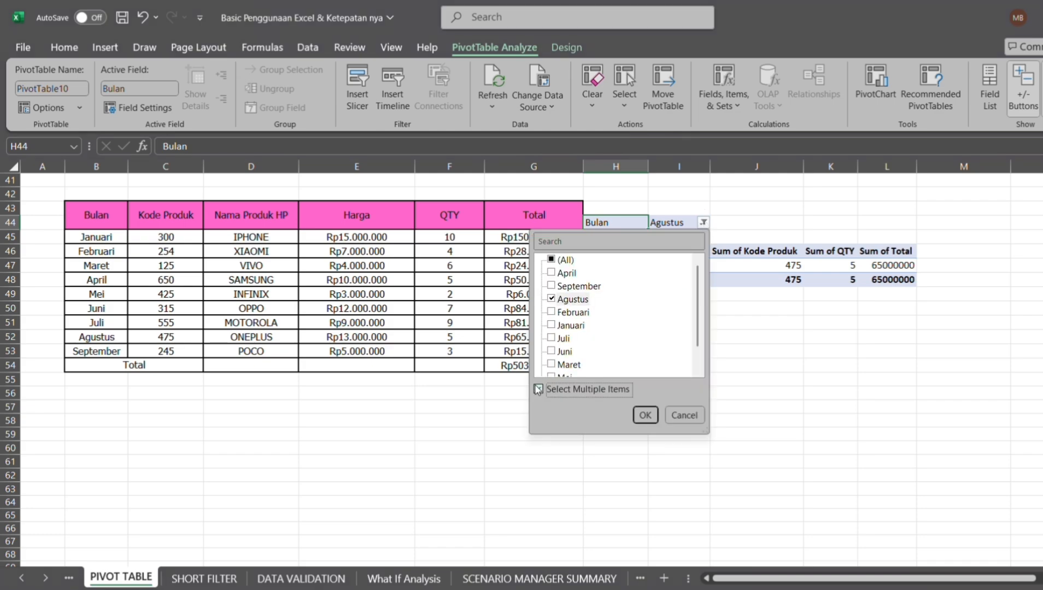
left_click(552, 273)
left_click(552, 274)
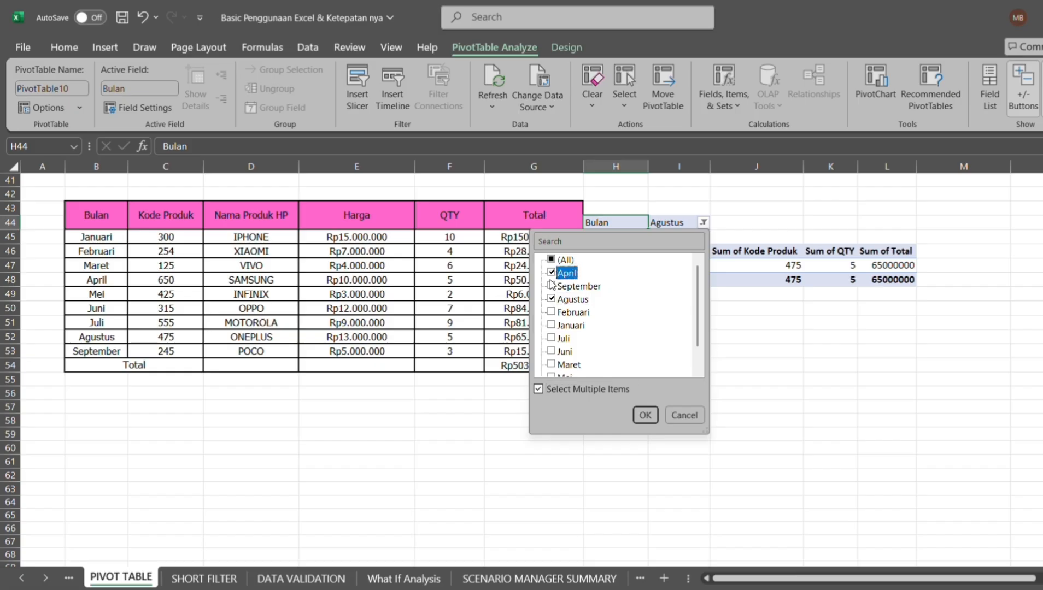
left_click(551, 259)
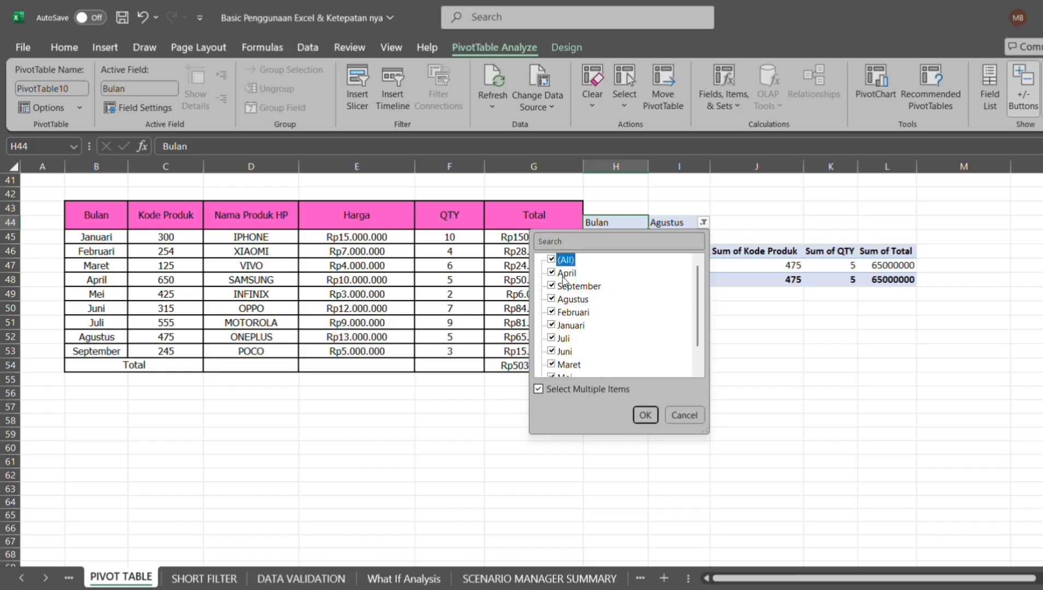
left_click(645, 417)
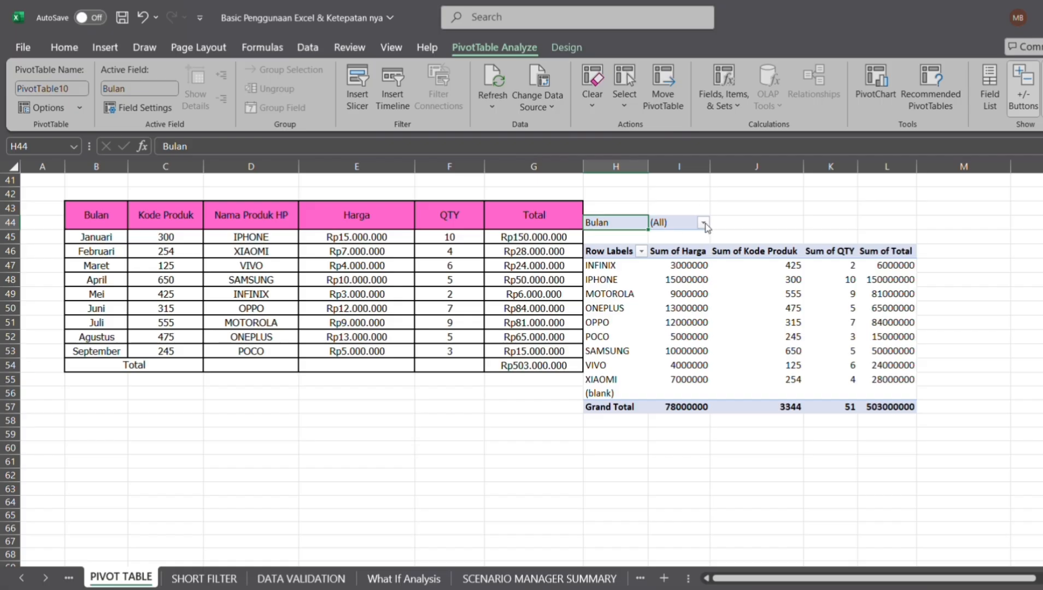
left_click(703, 223)
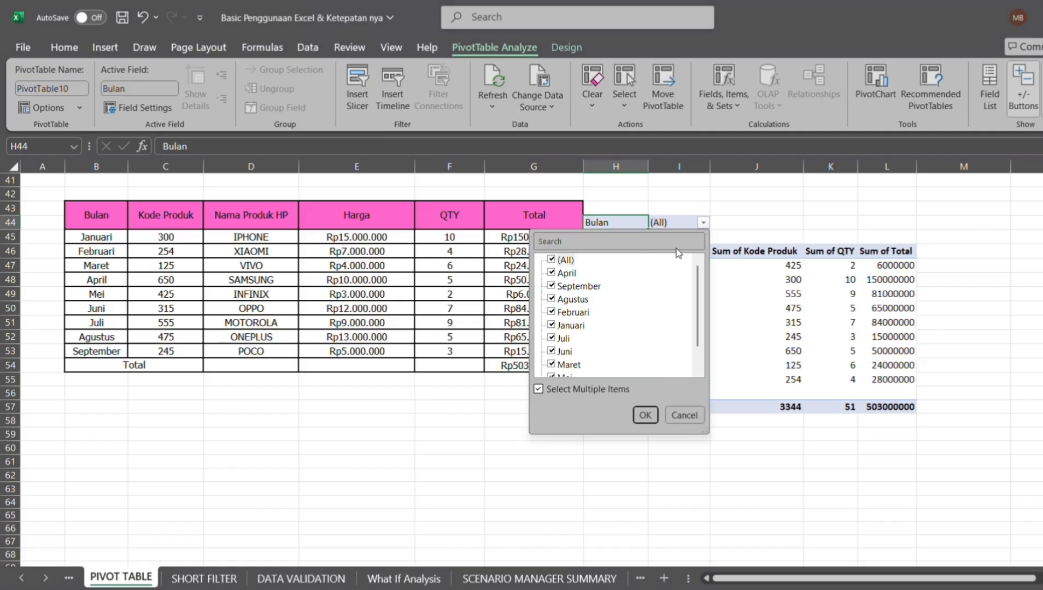
left_click(729, 223)
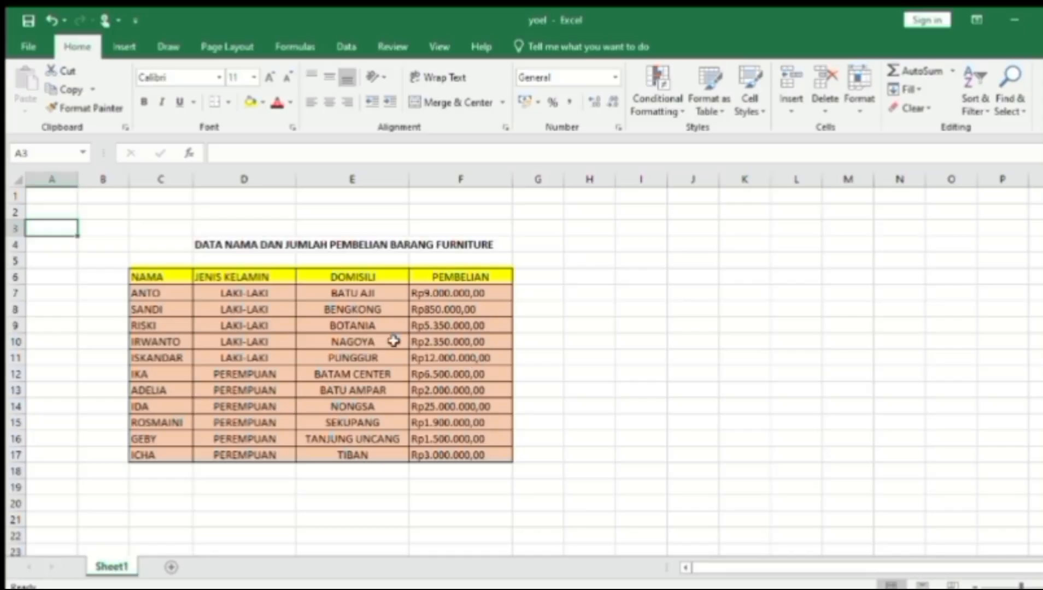
Add filter dropdowns to the headers of the furniture table C6:F17.
left_click(153, 278)
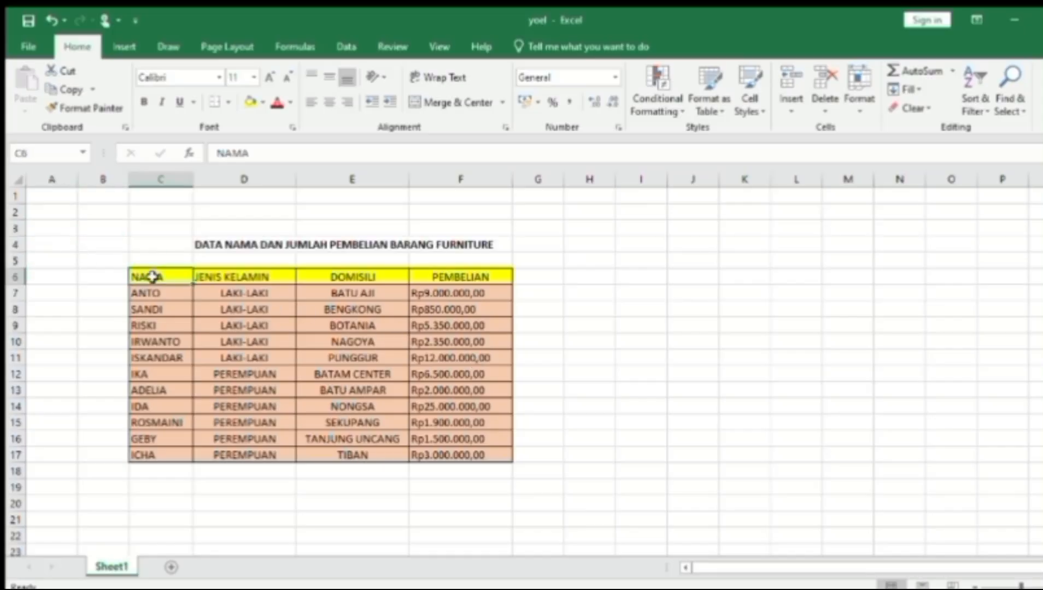
left_click_drag(153, 277, 441, 452)
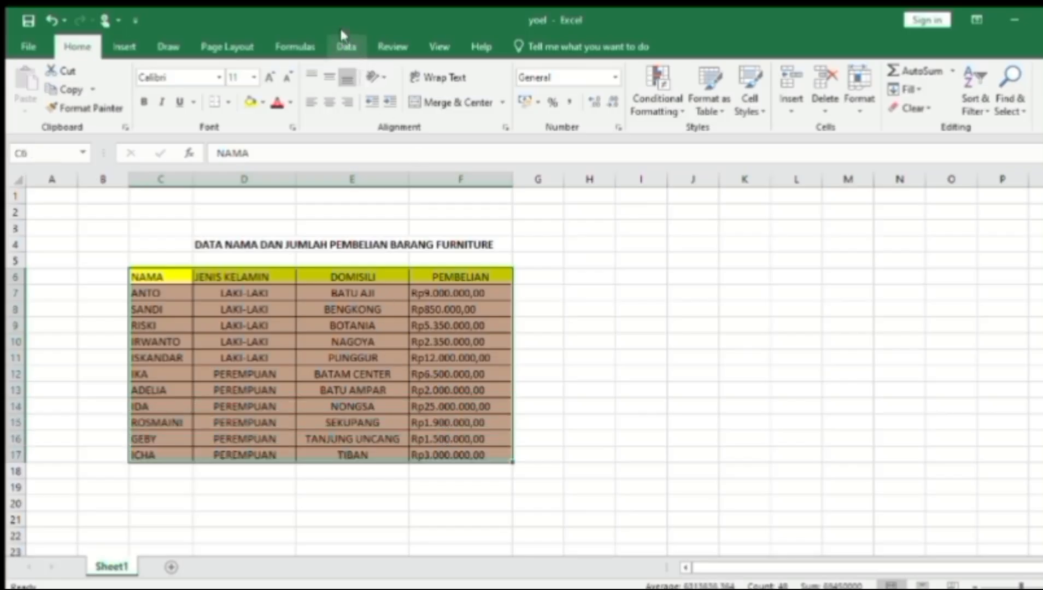
left_click(343, 46)
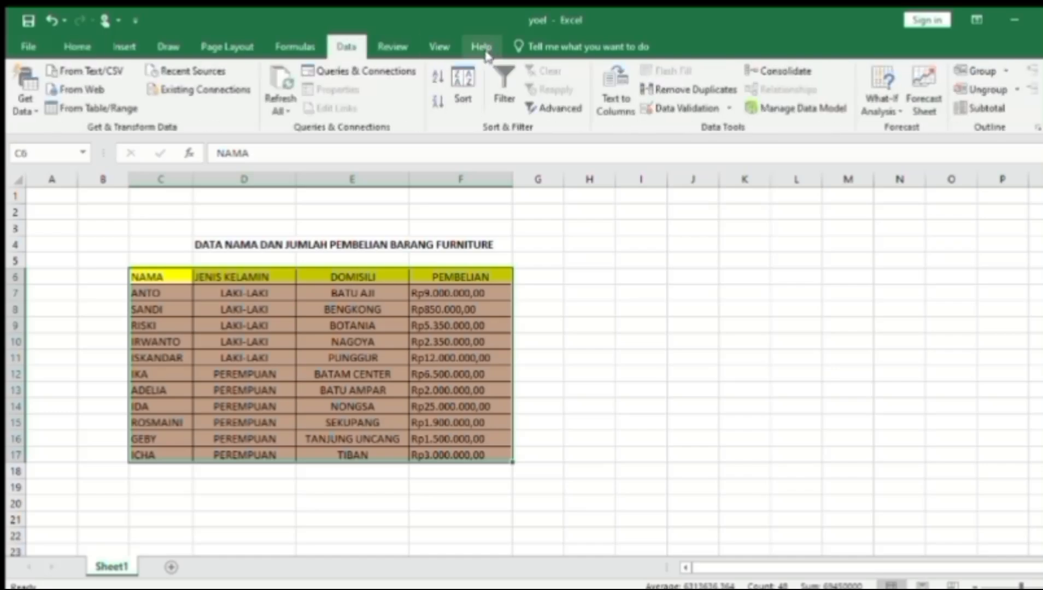
left_click(491, 84)
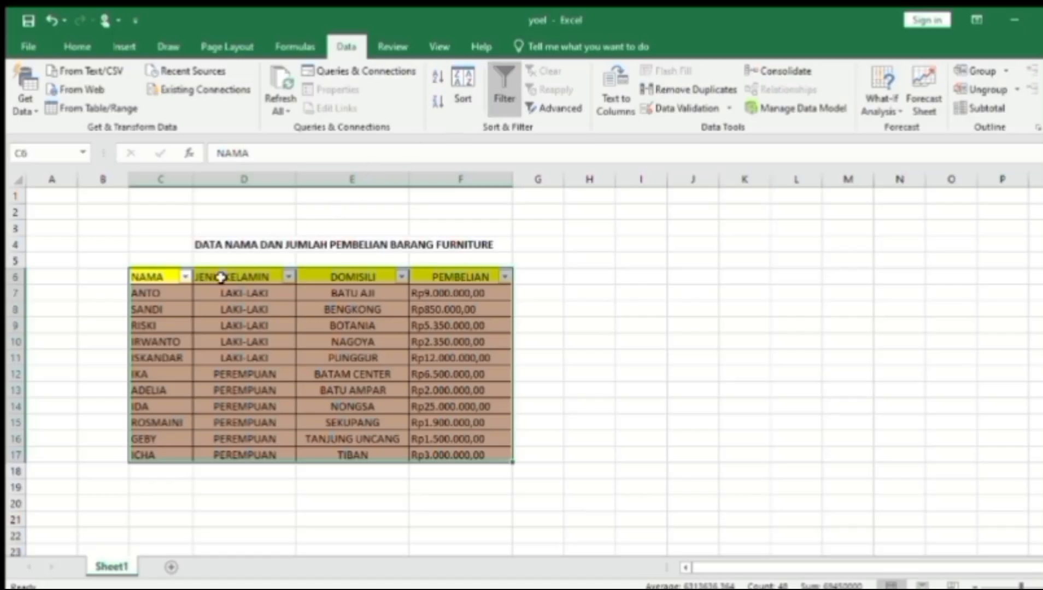
left_click(189, 308)
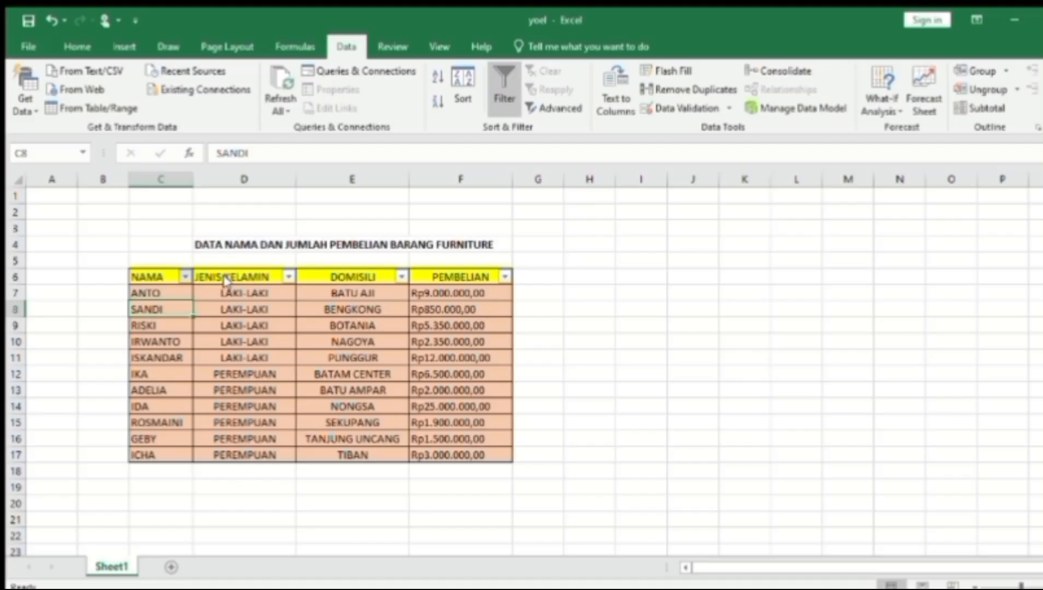
Sort the rows by NAMA A–Z, then by PEMBELIAN largest first.
key("alt+a")
key("s")
key("a")
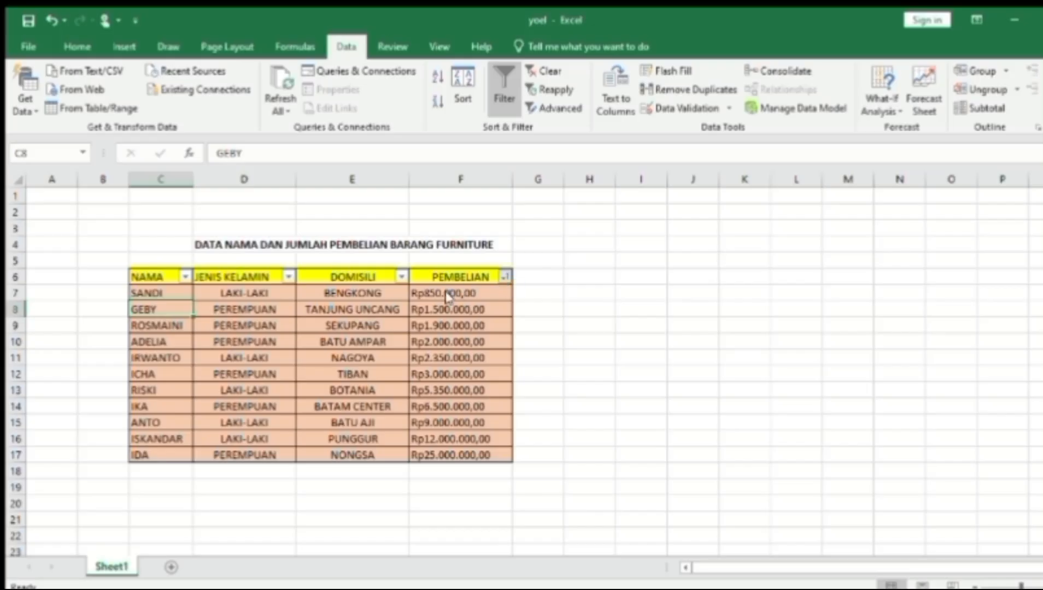
key("alt+a")
key("s")
key("d")
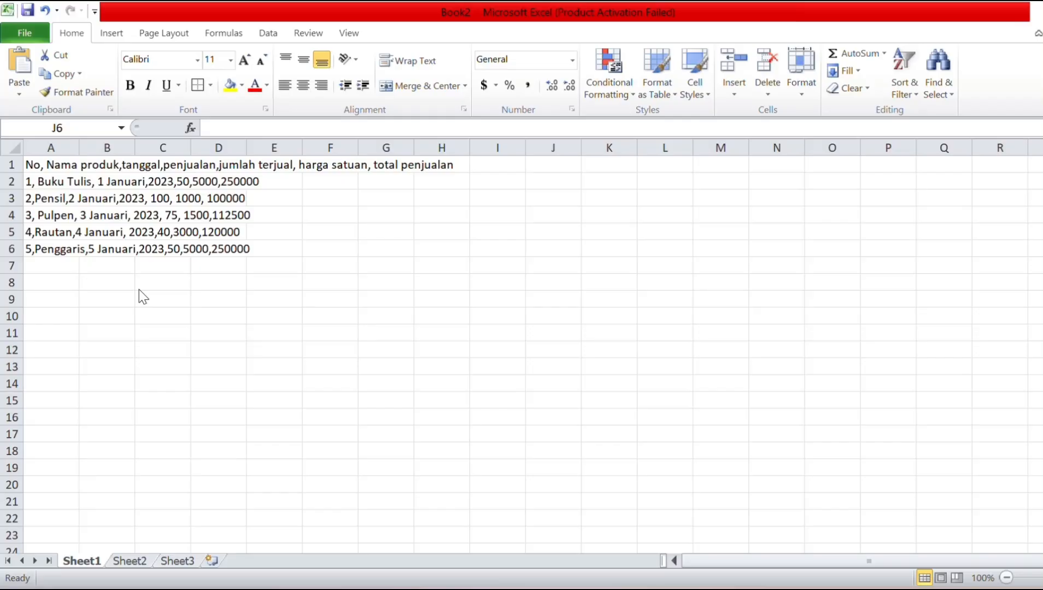
Split column A with Text to Columns, Delimited, using only Comma as the separator.
left_click(70, 148)
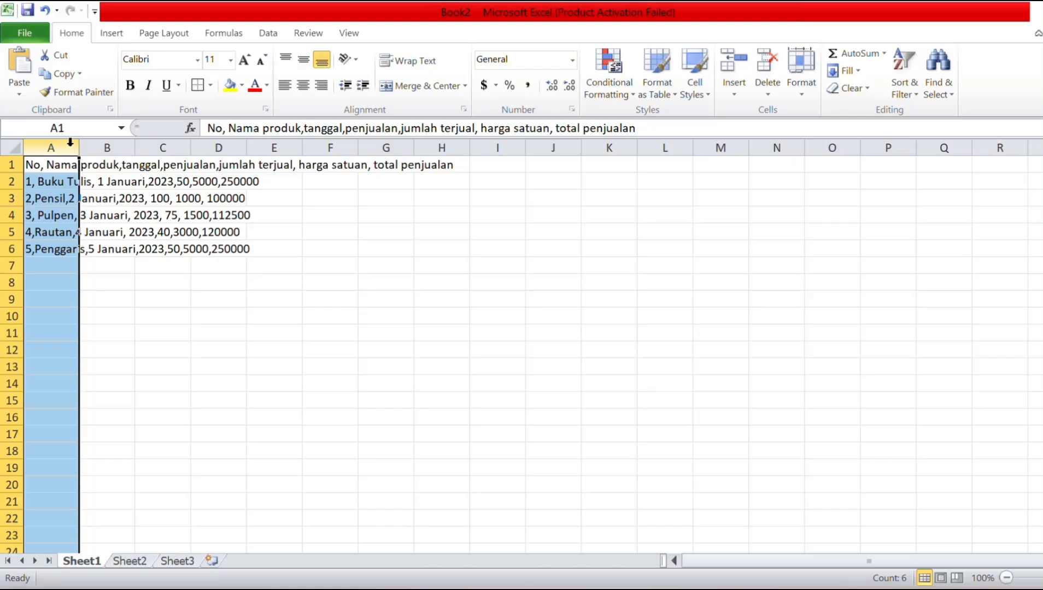
left_click(268, 34)
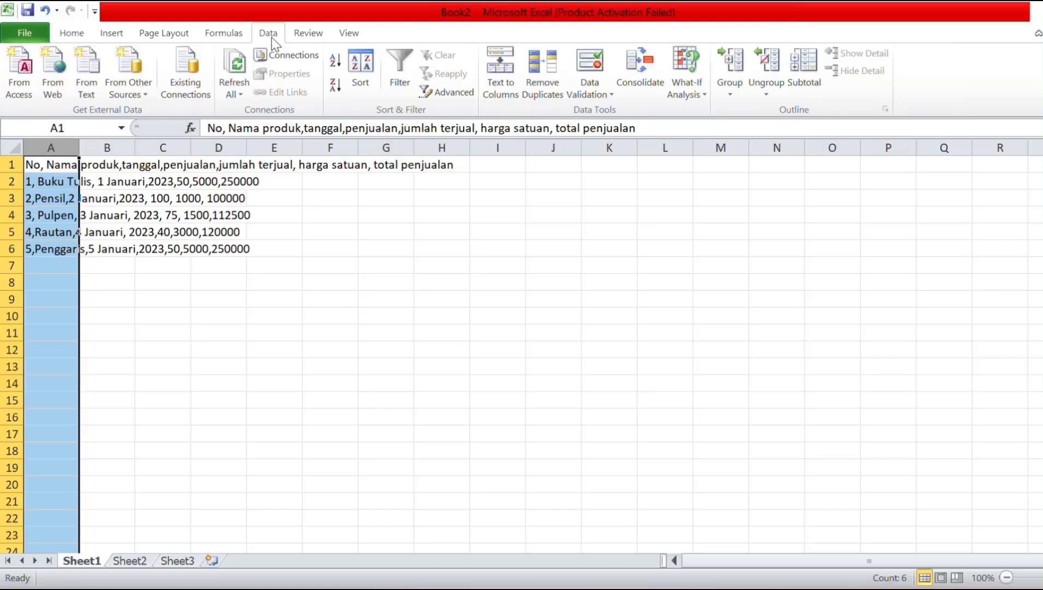
left_click(508, 94)
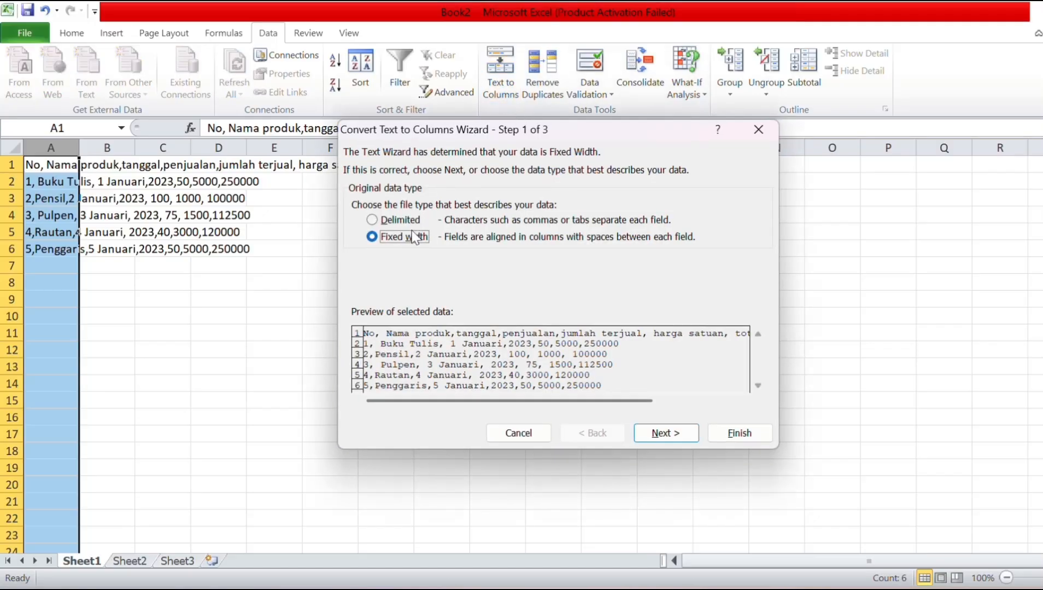
left_click(371, 221)
left_click(673, 433)
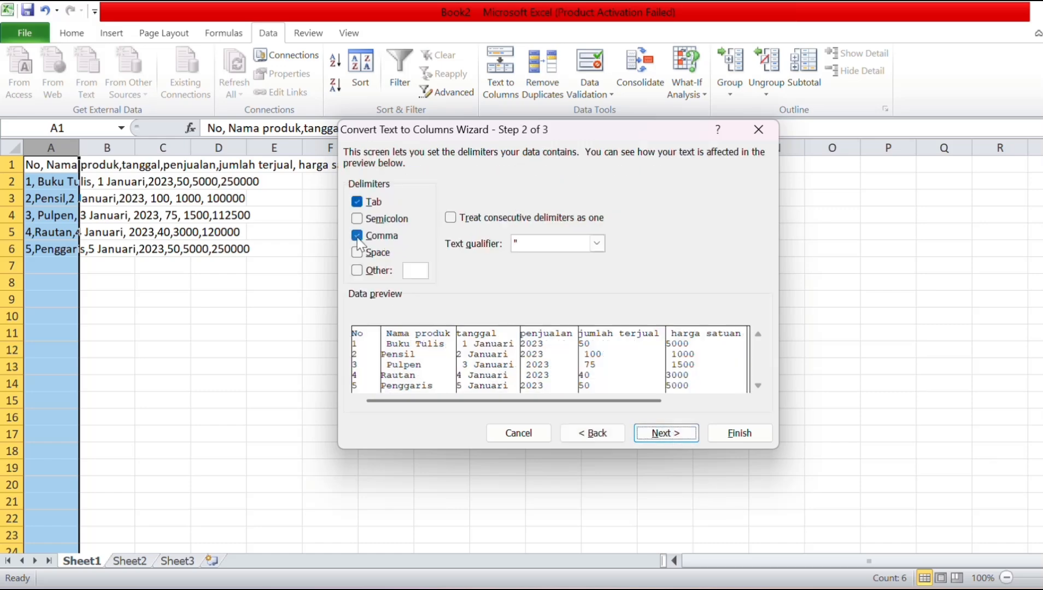
left_click(357, 237)
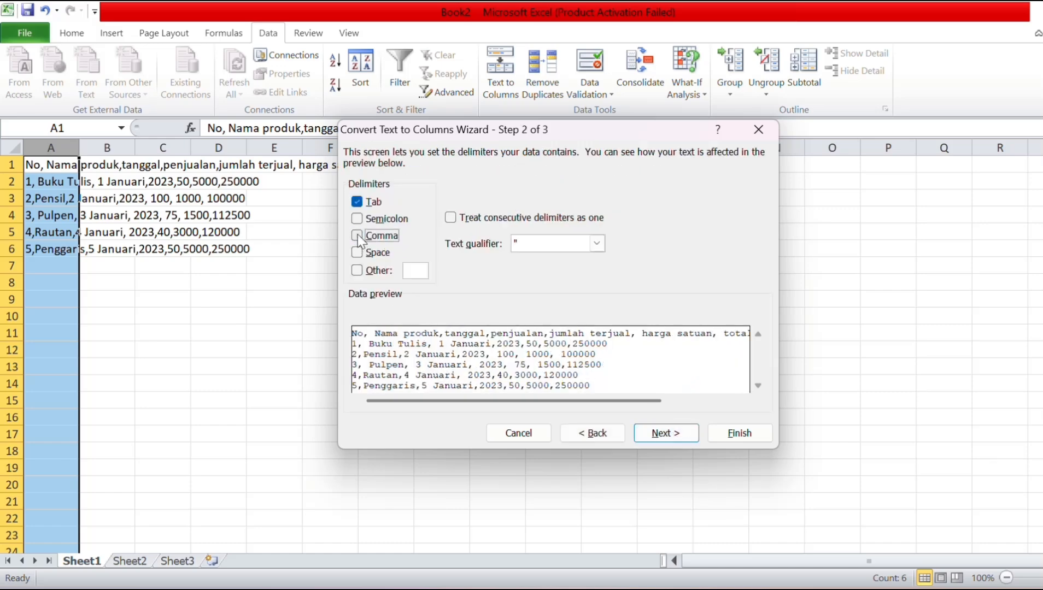
left_click(357, 202)
left_click(357, 236)
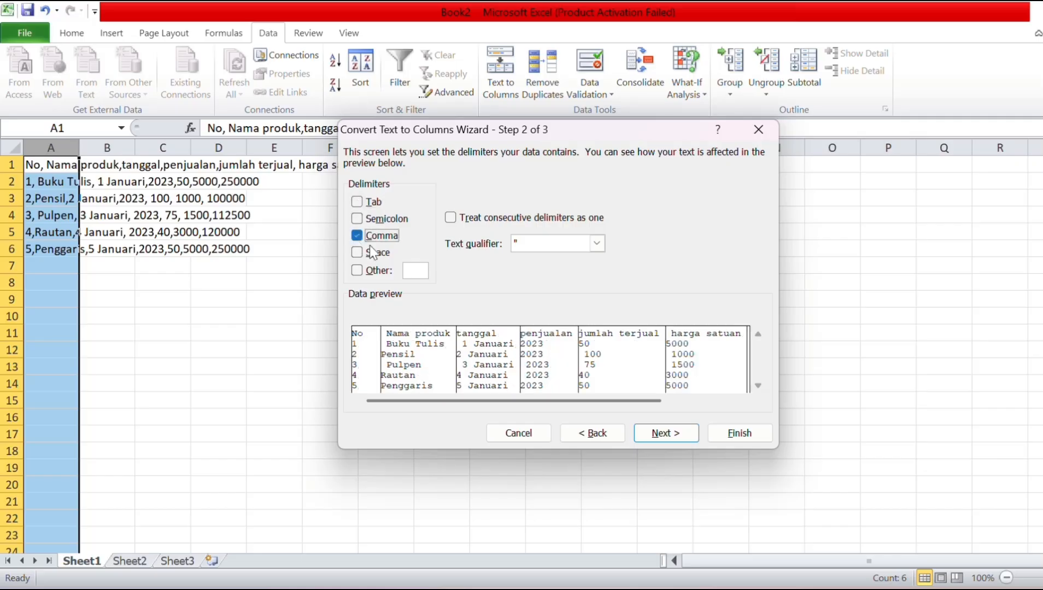
left_click(736, 437)
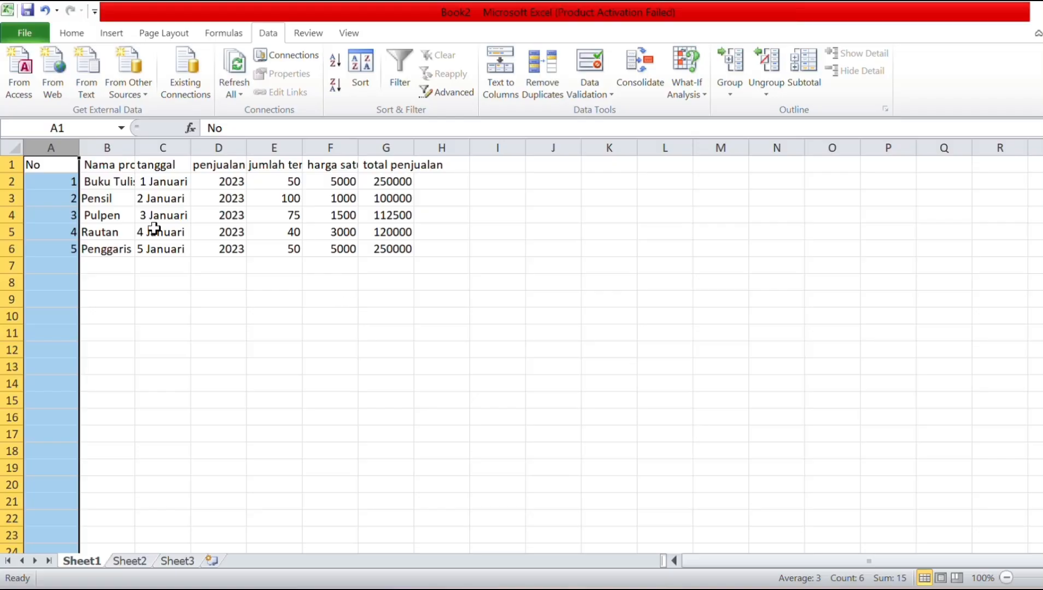
Narrow column A and widen columns F and G so harga satuan and total penjualan fit.
left_click_drag(78, 148, 270, 151)
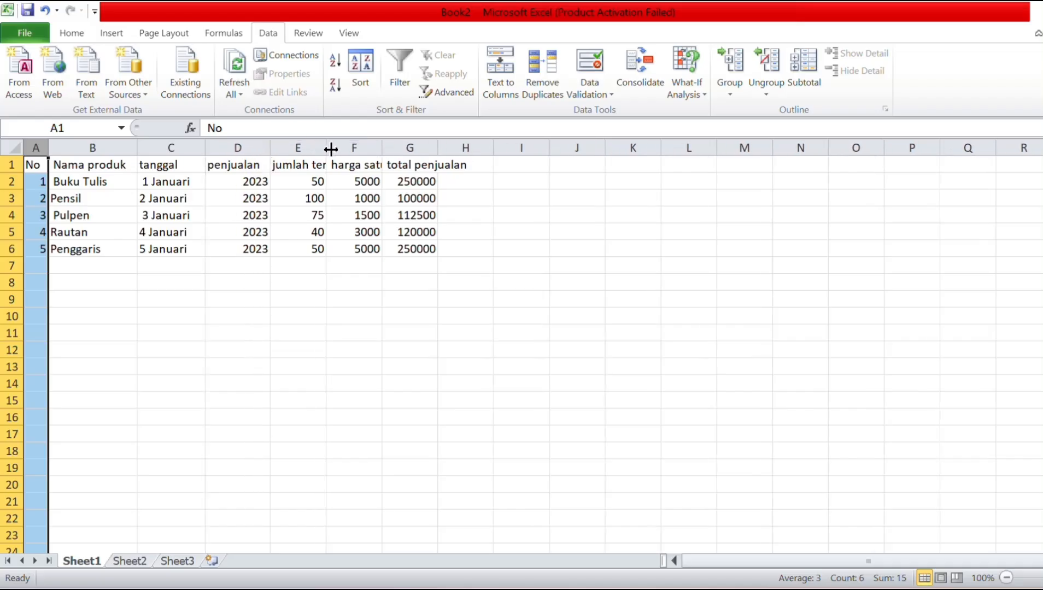
left_click_drag(381, 149, 500, 150)
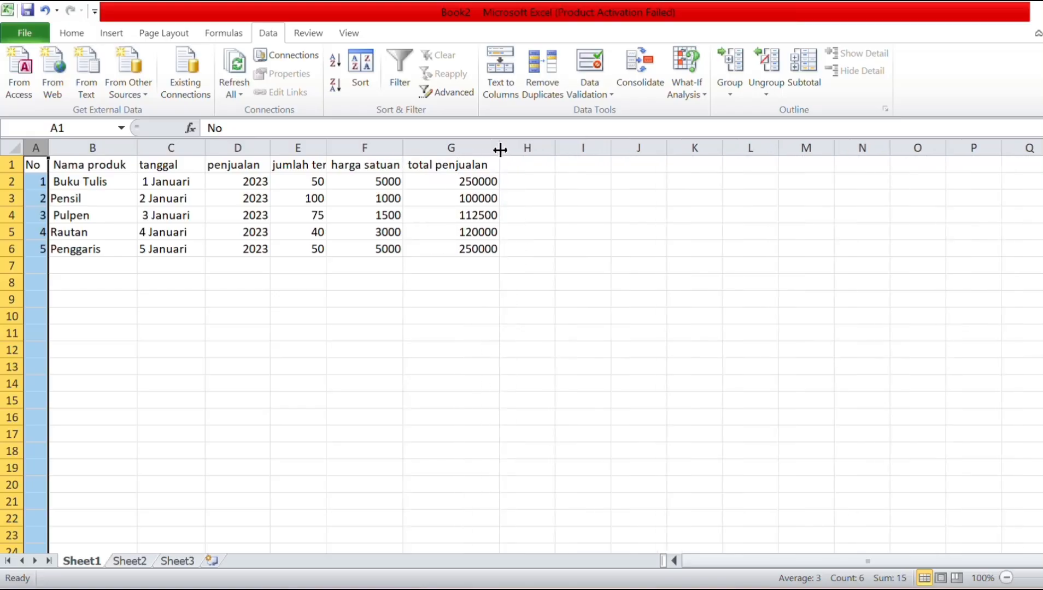
left_click_drag(324, 149, 355, 151)
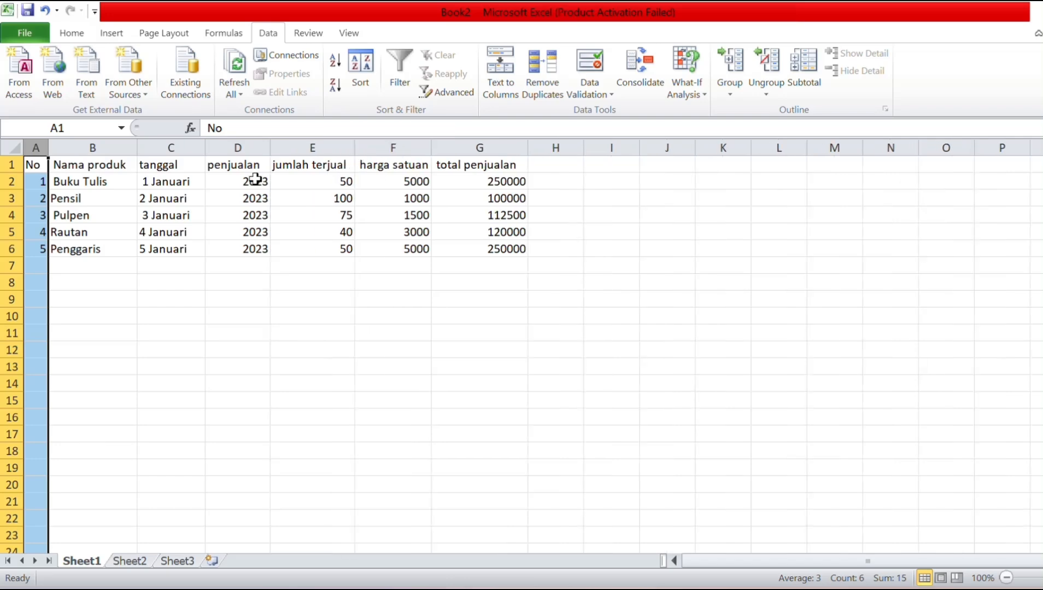
left_click(235, 280)
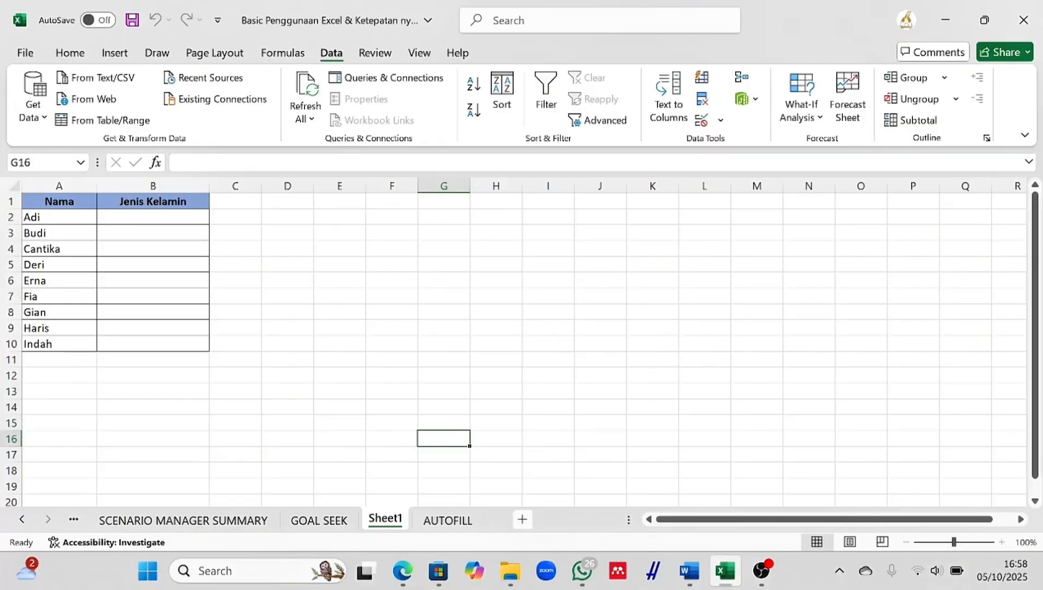
Add a new sheet listing Pria and Wanita in A1:A2.
left_click(522, 520)
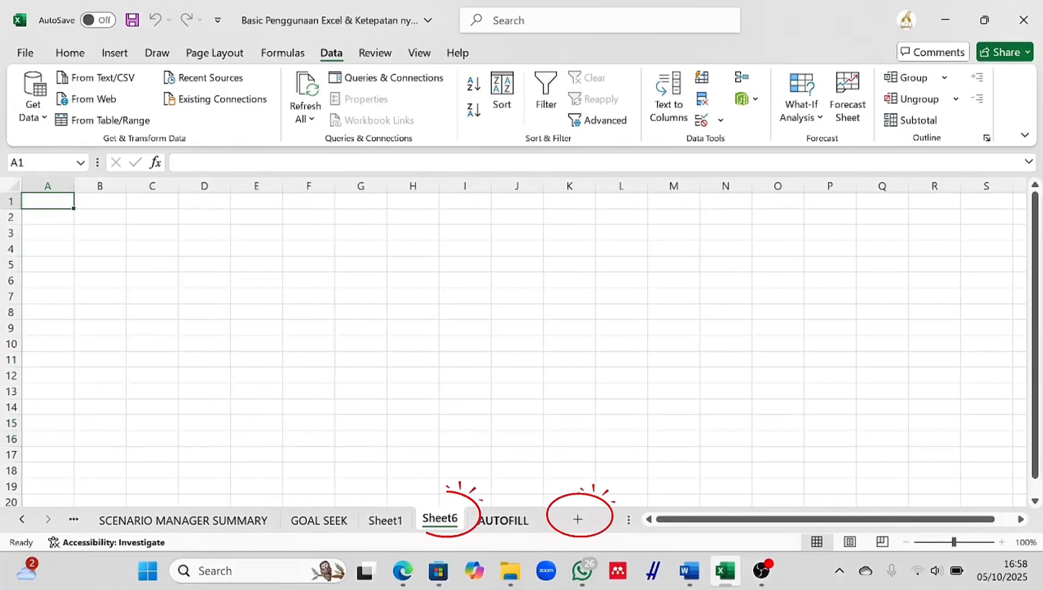
type("Pria")
key("Return")
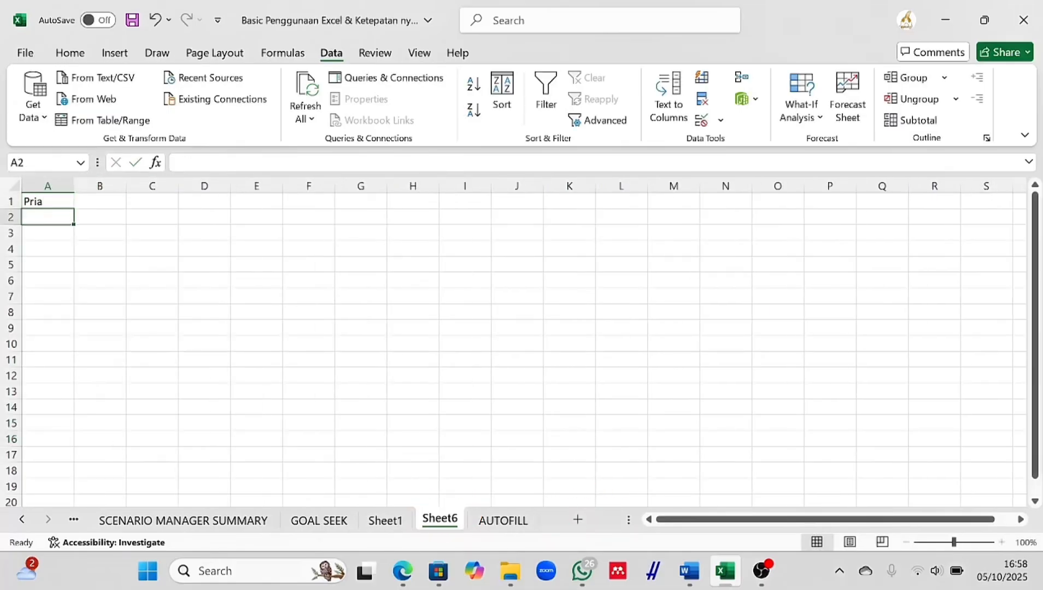
type("Wanita")
key("Return")
key("ctrl+Page_Up")
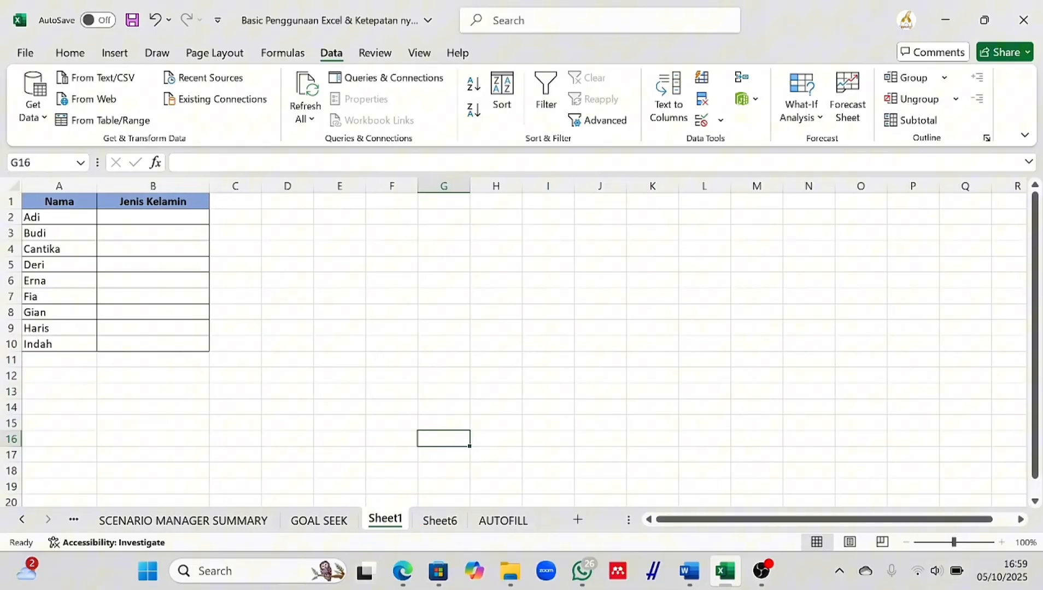
Give B2:B10 a List validation with source Sheet6!A1:A2.
left_click_drag(153, 217, 153, 344)
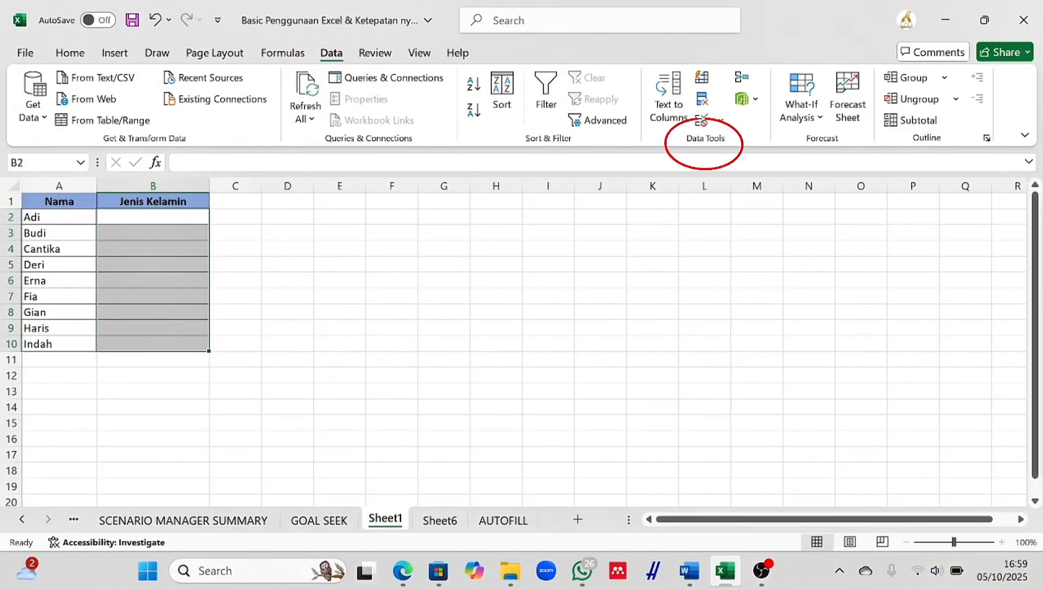
left_click(721, 120)
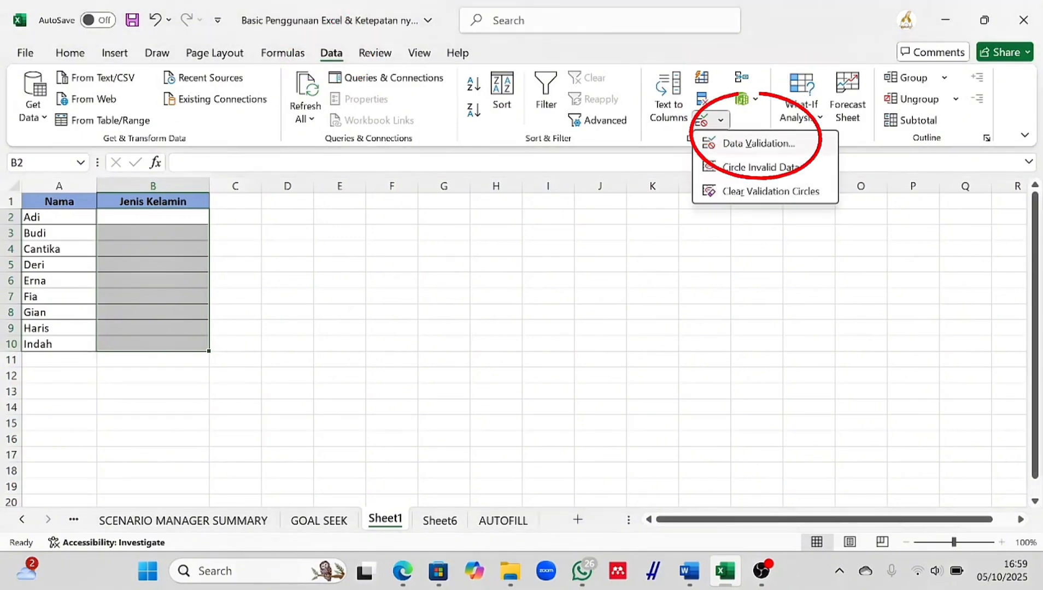
left_click(759, 143)
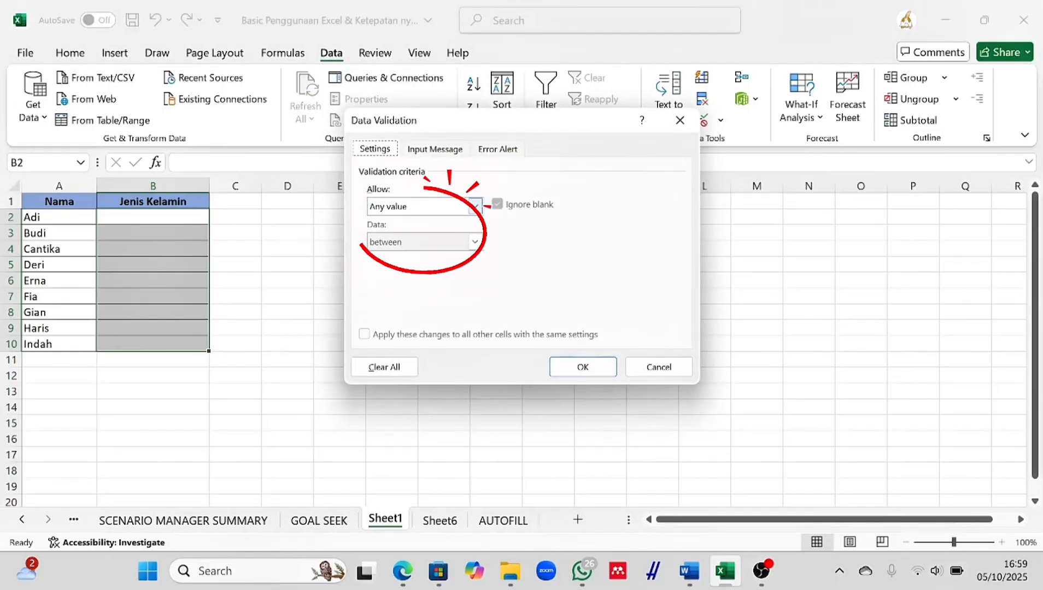
key("alt+Down")
key("Down")
key("Down")
key("Down")
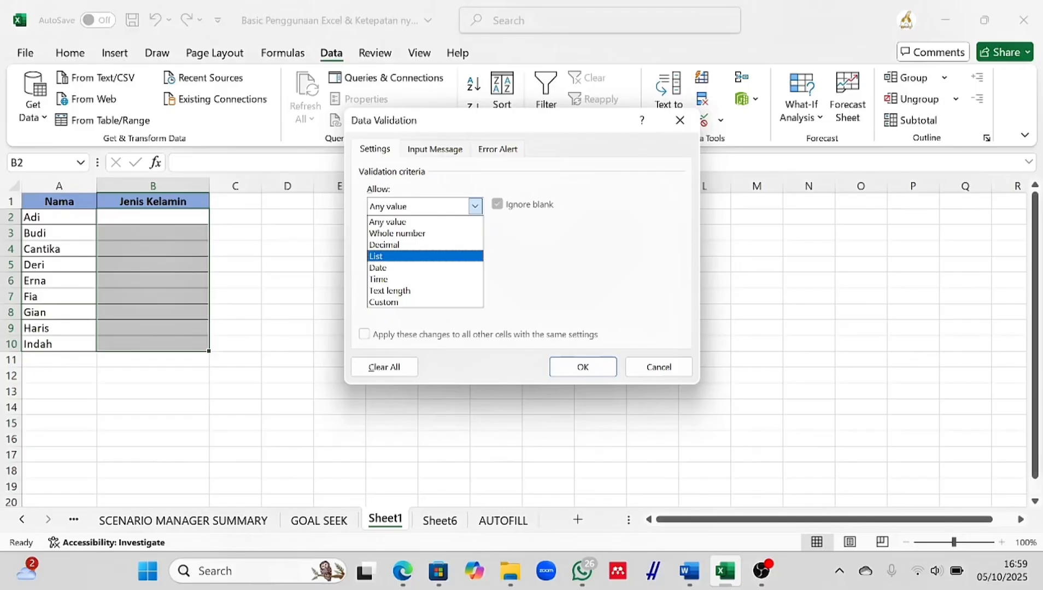
key("Return")
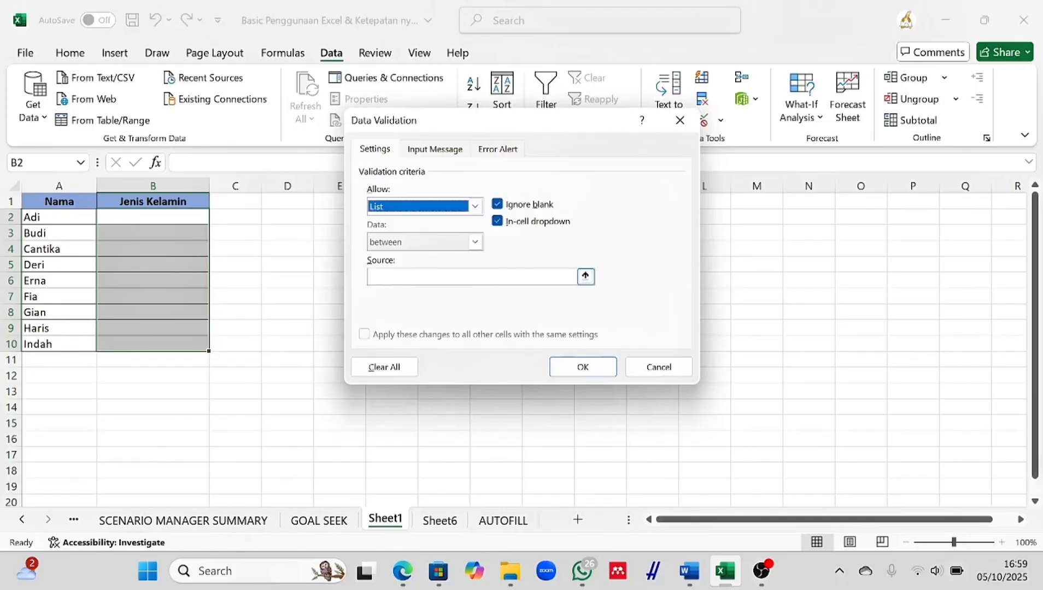
left_click(383, 276)
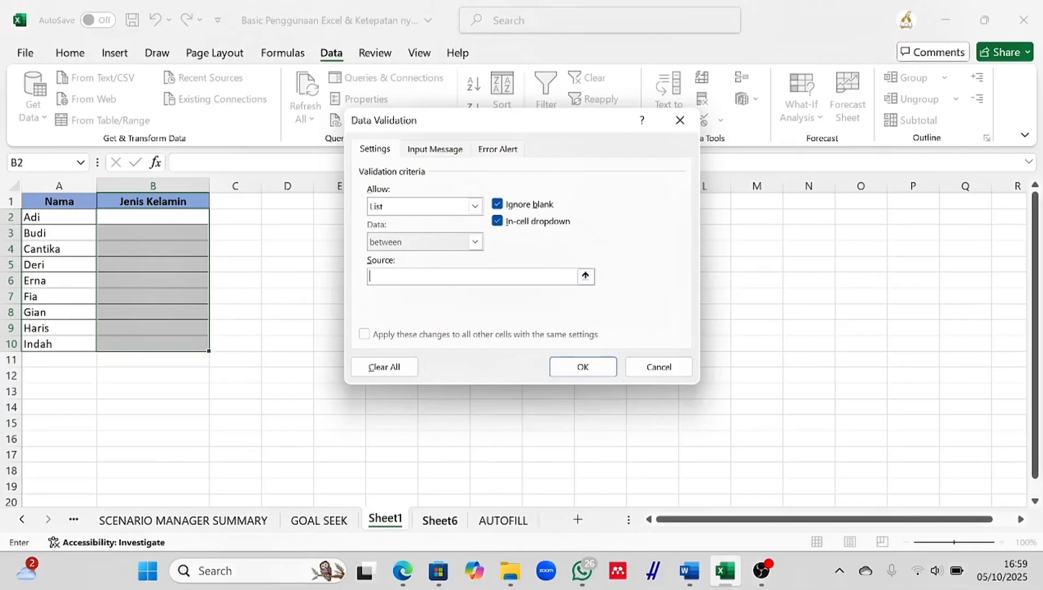
left_click(440, 519)
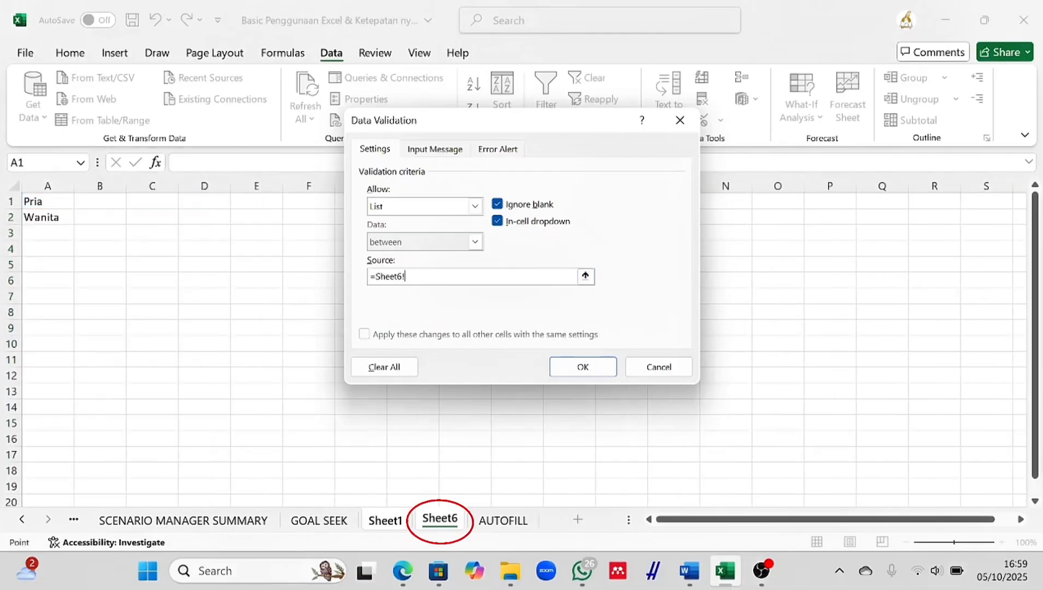
left_click_drag(33, 201, 54, 220)
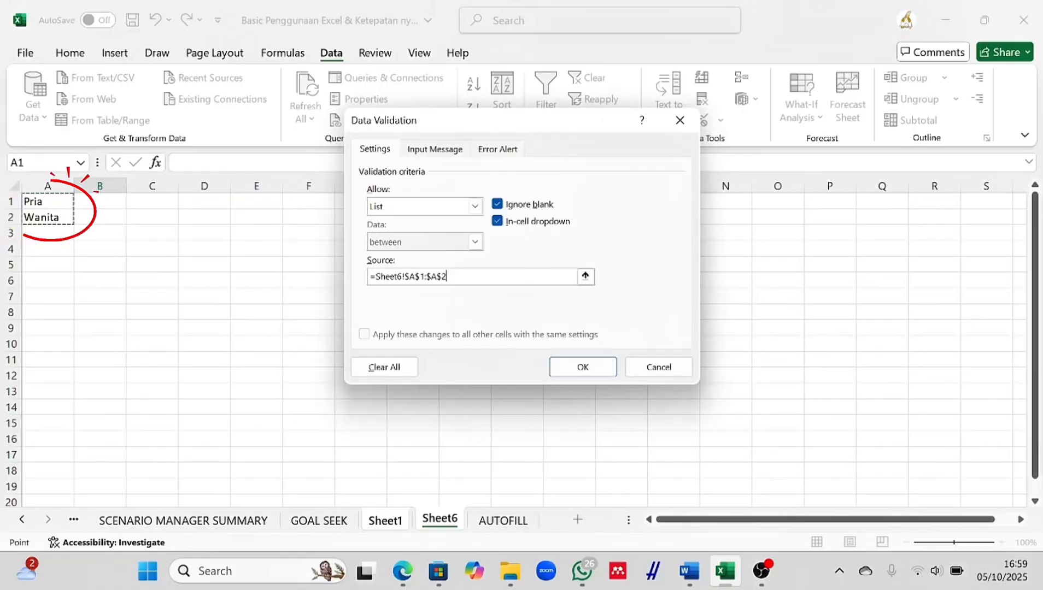
left_click(582, 367)
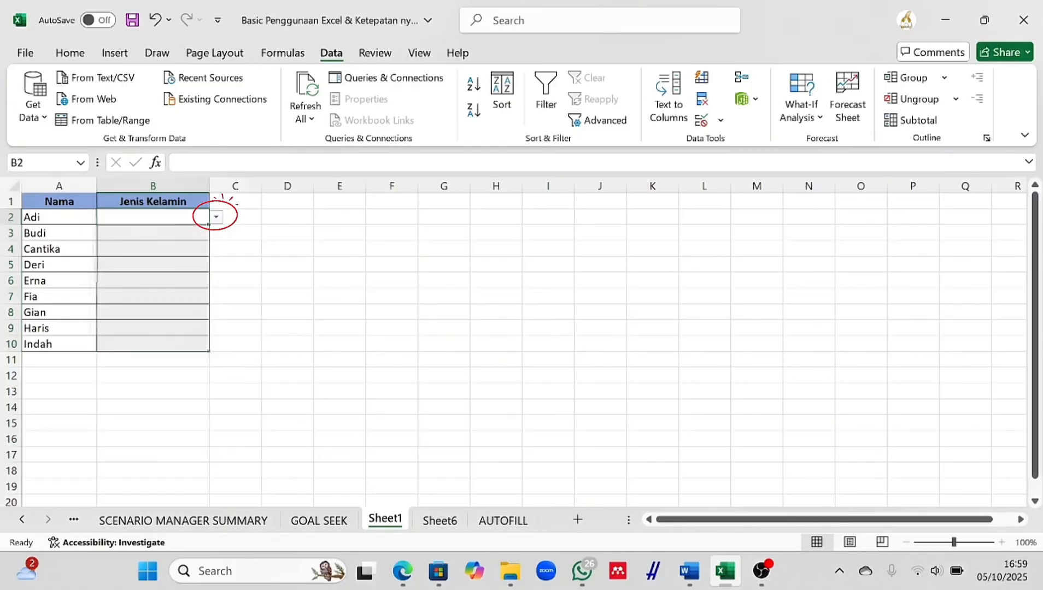
Choose Pria for B2 and B3 and Wanita for B4 from the dropdowns.
left_click(153, 218)
left_click(216, 217)
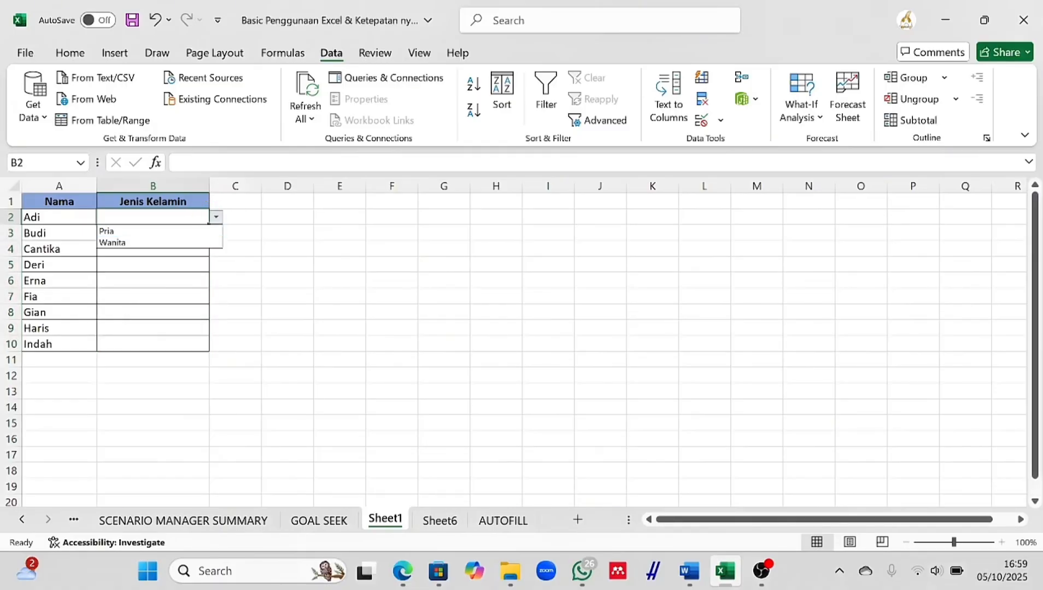
left_click(110, 231)
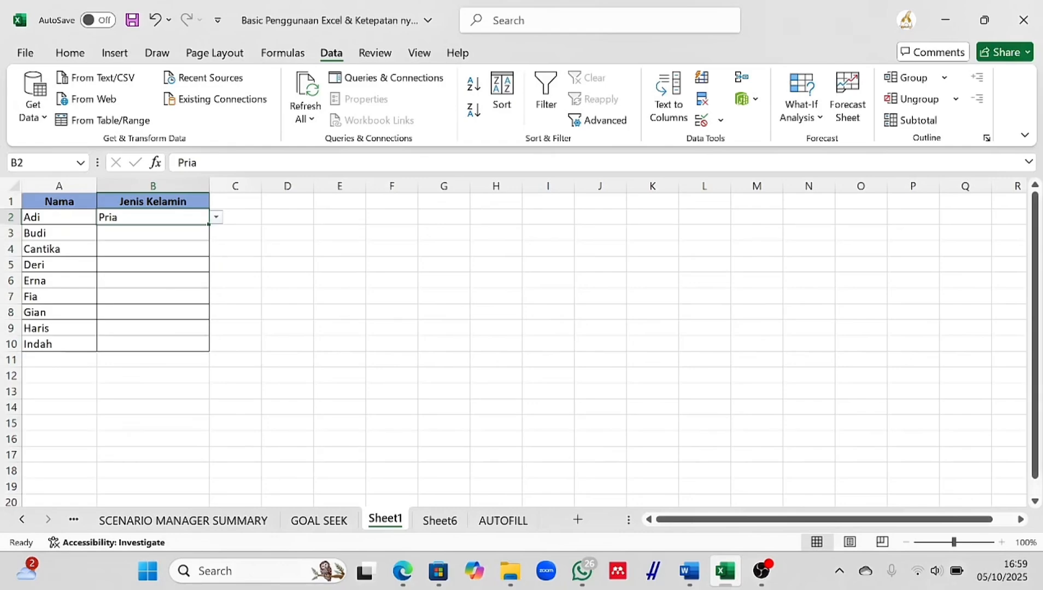
left_click(153, 233)
key("alt+Down")
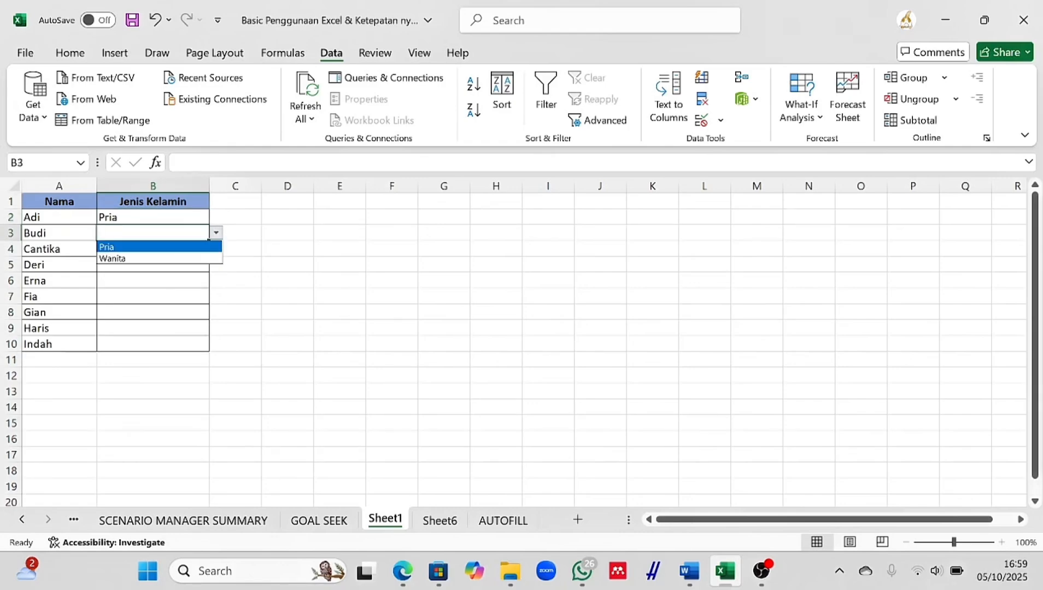
key("Return")
key("Return")
left_click_drag(153, 248, 235, 249)
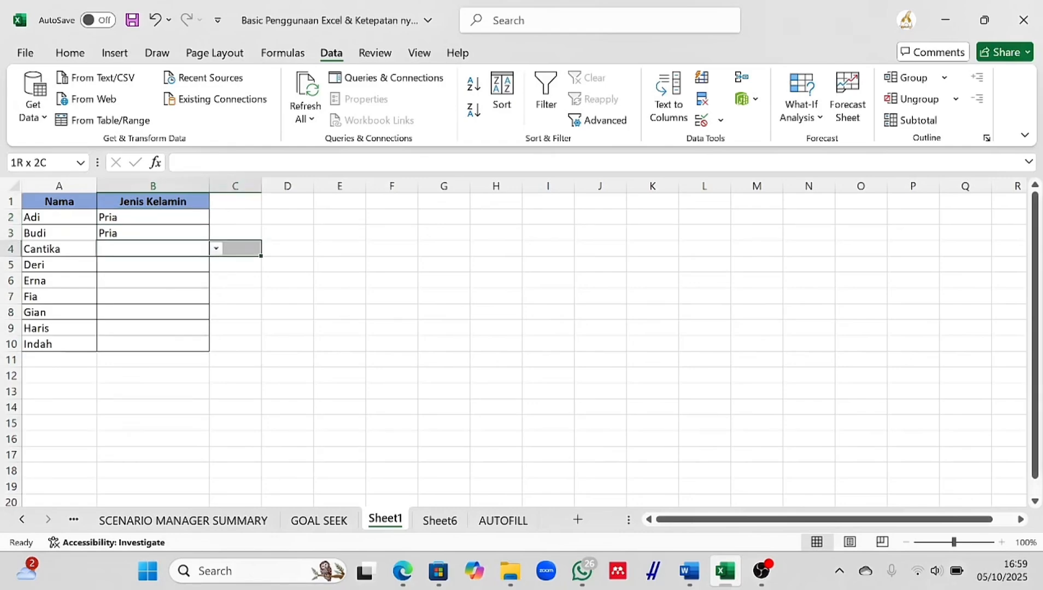
key("alt+Down")
key("Down")
key("Return")
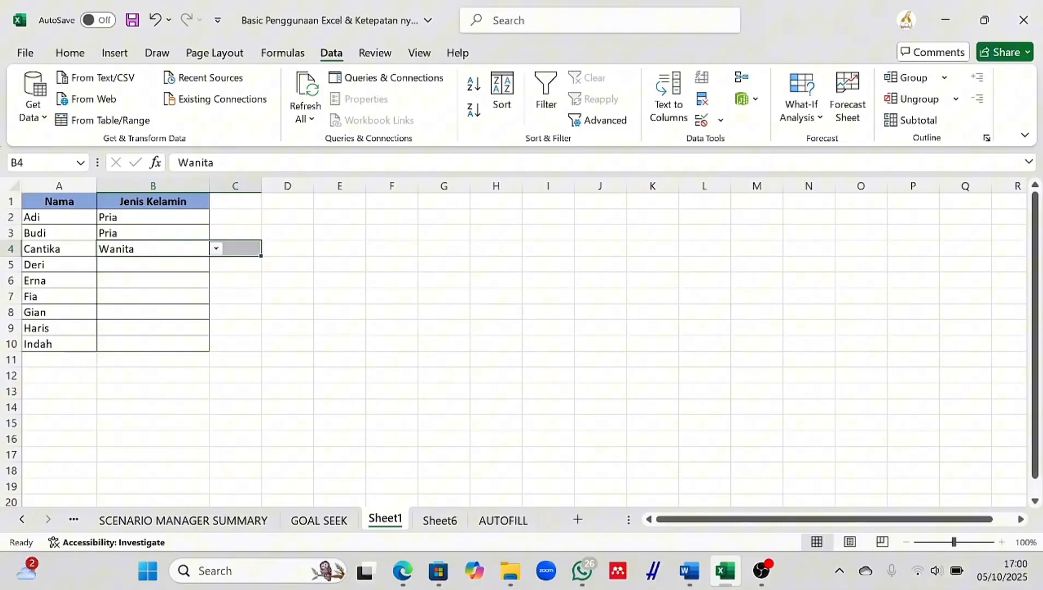
Fill the remaining Jenis Kelamin cells down to B10 with Pria or Wanita.
key("Return")
key("alt+Down")
key("Return")
key("Return")
key("alt+Down")
key("Down")
key("Return")
key("Return")
key("alt+Down")
key("Down")
key("Return")
key("Return")
key("alt+Down")
key("Return")
key("Return")
key("alt+Down")
key("Return")
key("Return")
key("alt+Down")
key("Down")
key("Return")
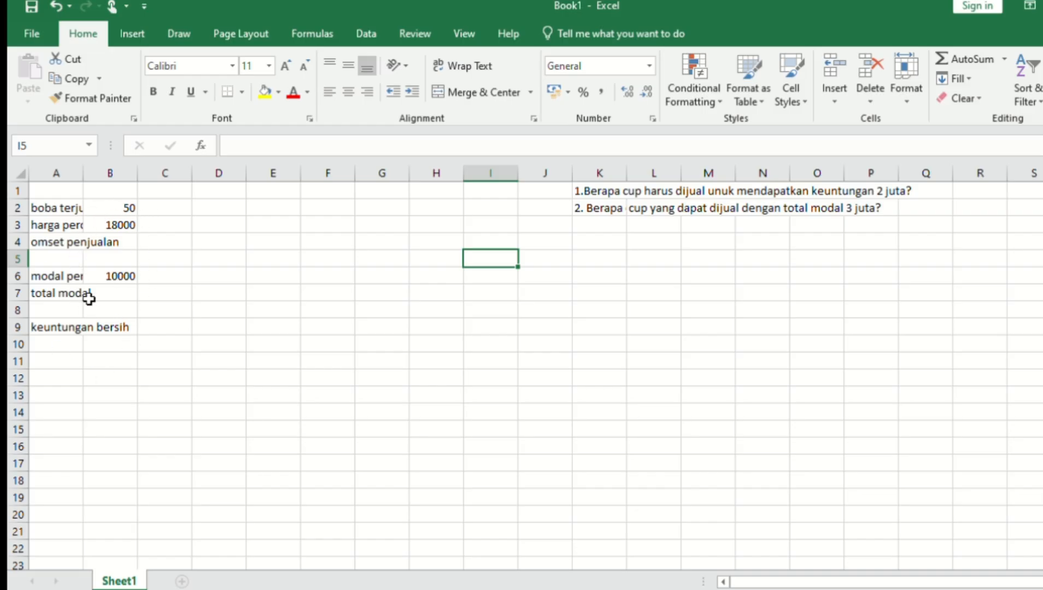
Format column B with thousand separators so 18000 reads 18.000, then begin a formula in B4.
left_click(115, 173)
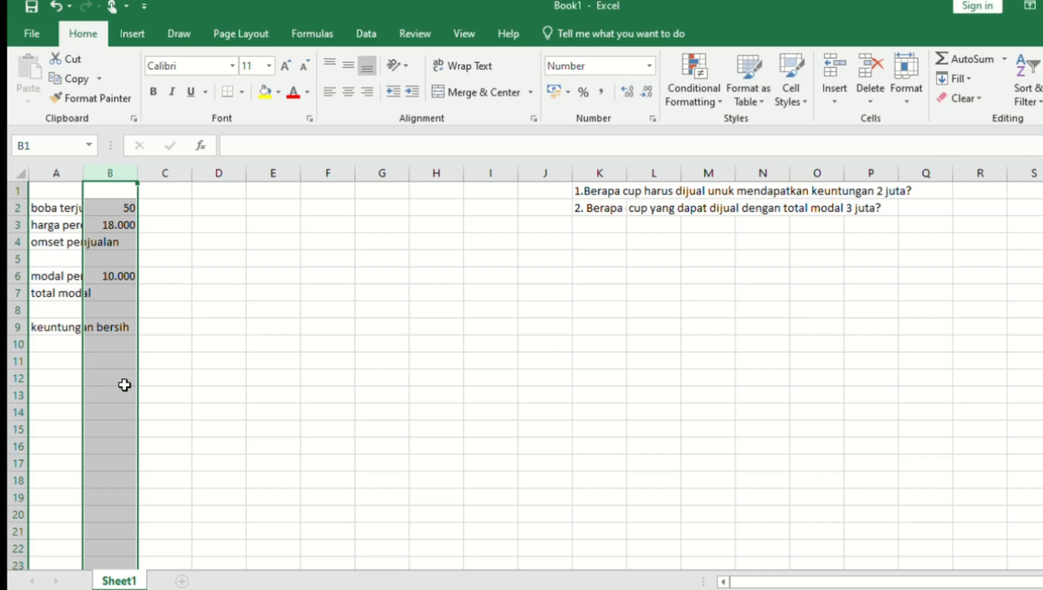
left_click(124, 242)
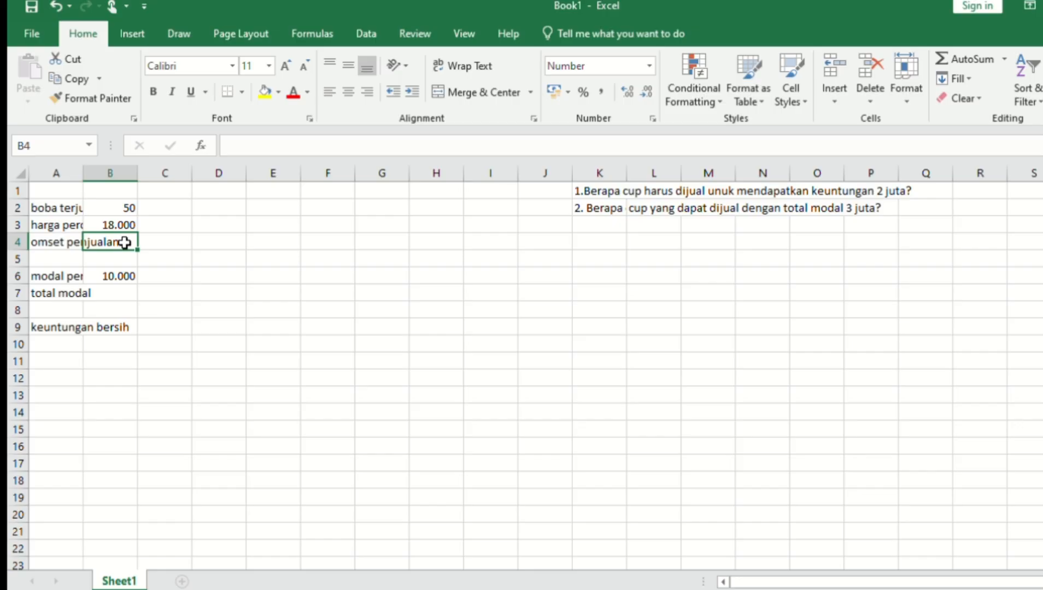
type("=")
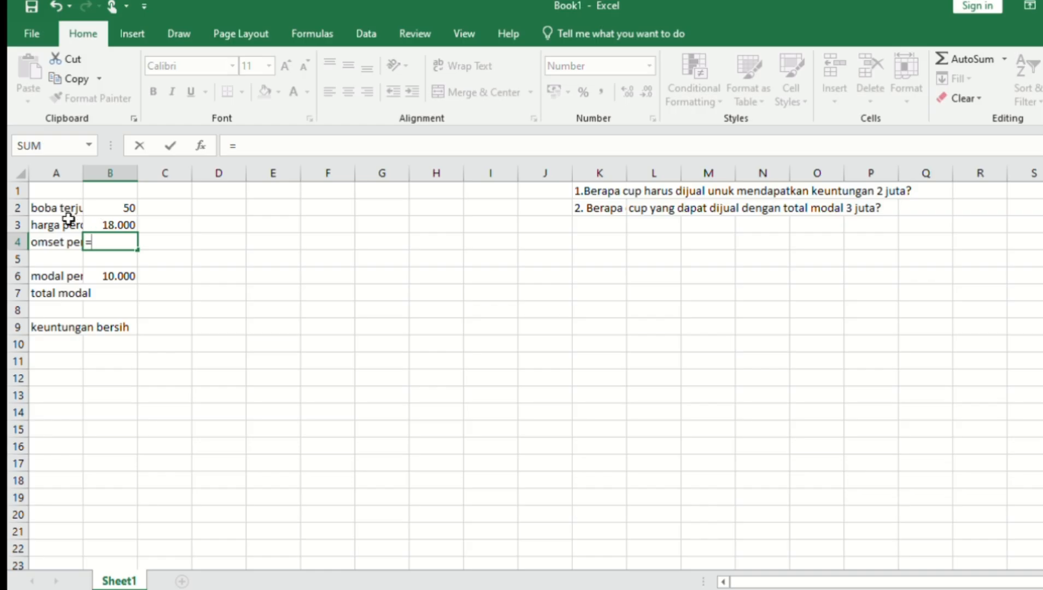
Complete =B2*B3 in B4 so omset penjualan shows 900.000.
left_click(127, 209)
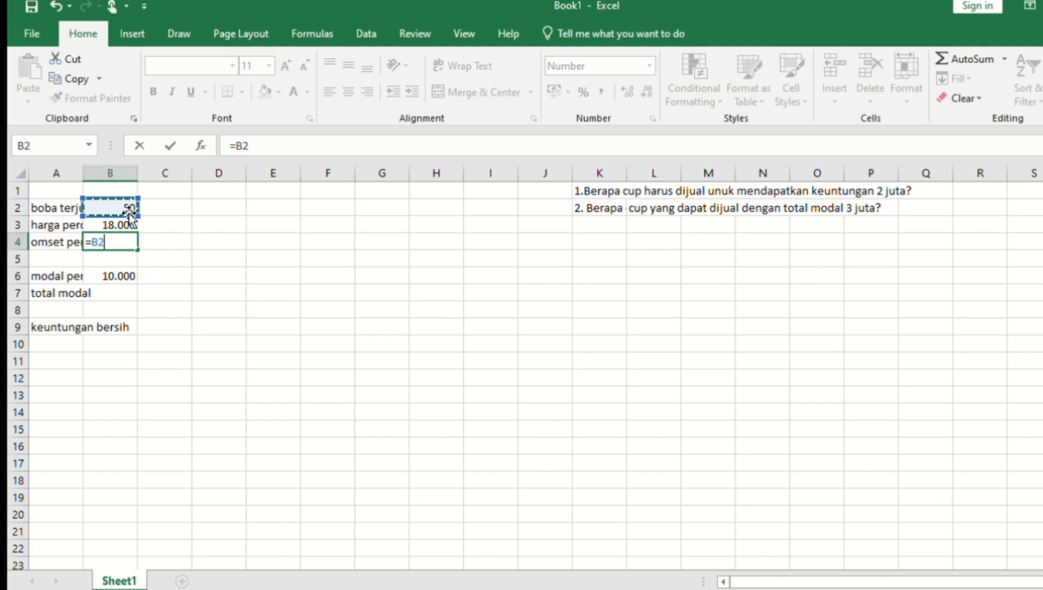
type("*")
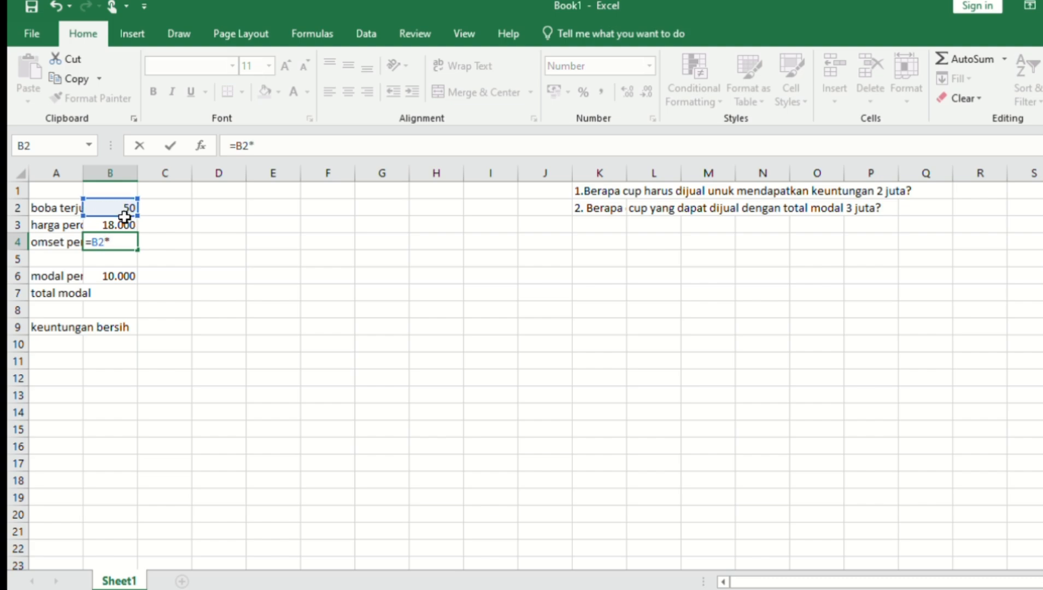
left_click(125, 223)
key("Return")
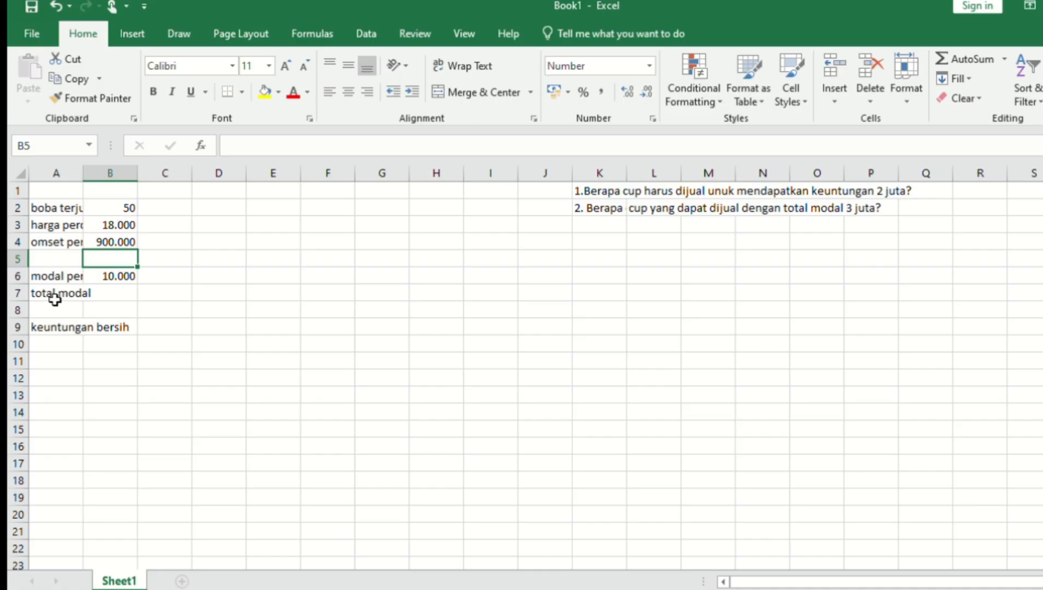
Enter =B2*B6 in B7 so total modal shows 500.000.
left_click(102, 296)
type("=")
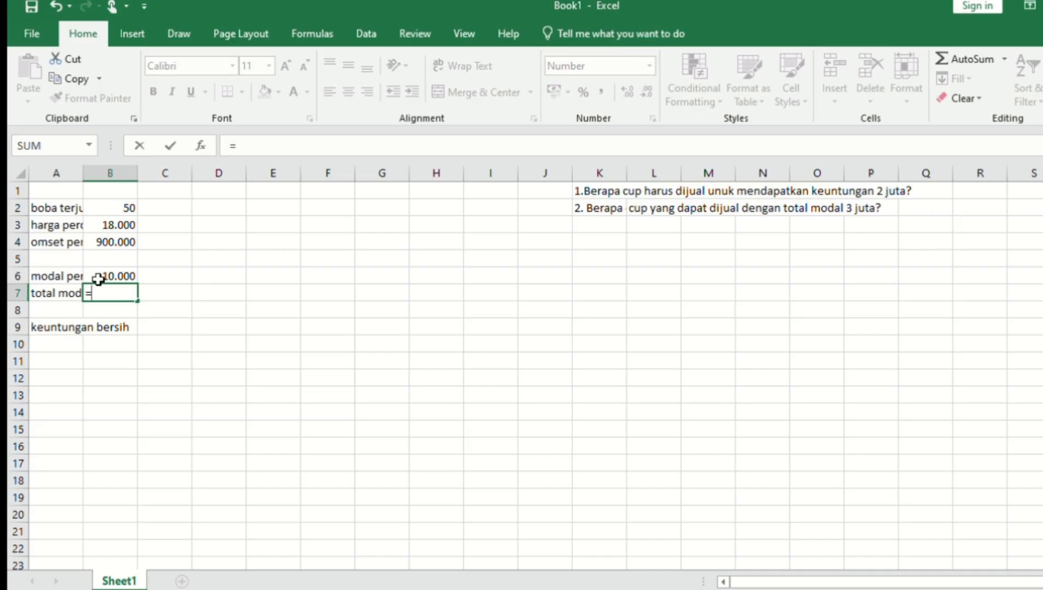
left_click(112, 209)
type("*")
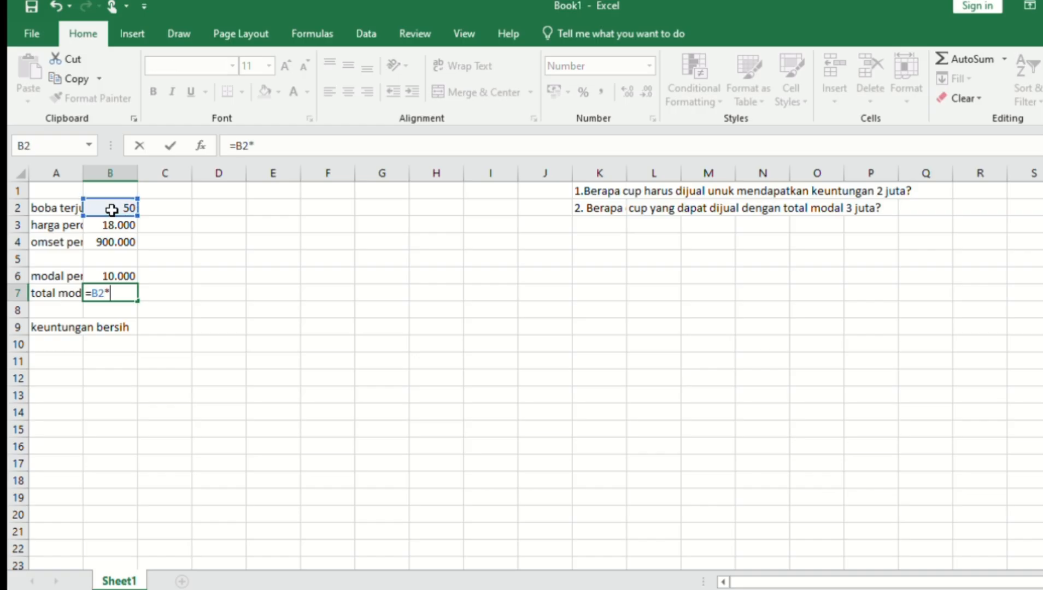
left_click(109, 272)
key("Return")
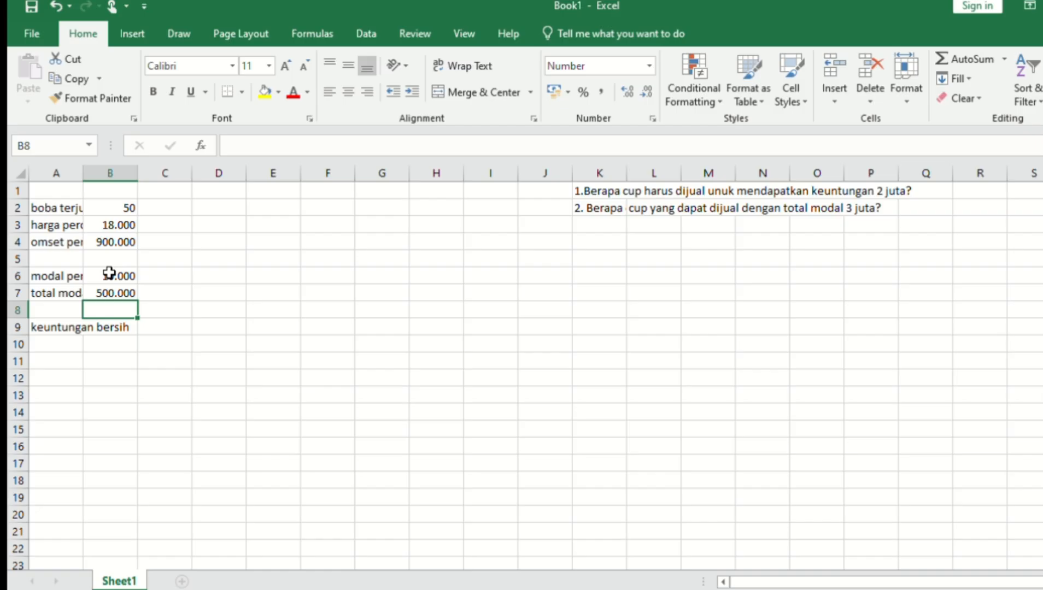
left_click(112, 330)
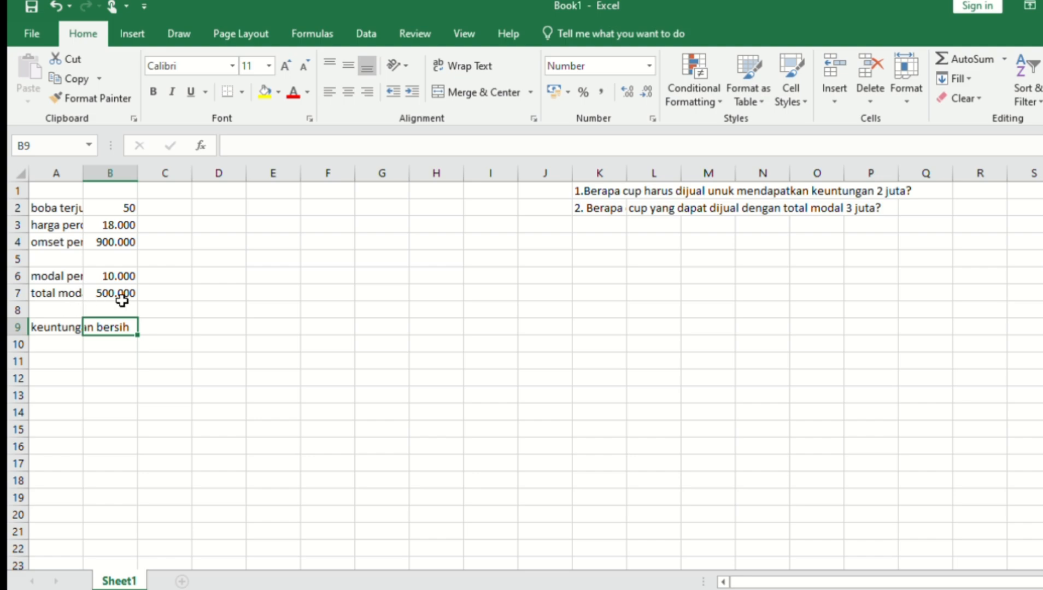
Enter =B4-B7 in B9 so keuntungan bersih shows 400.000.
type("=")
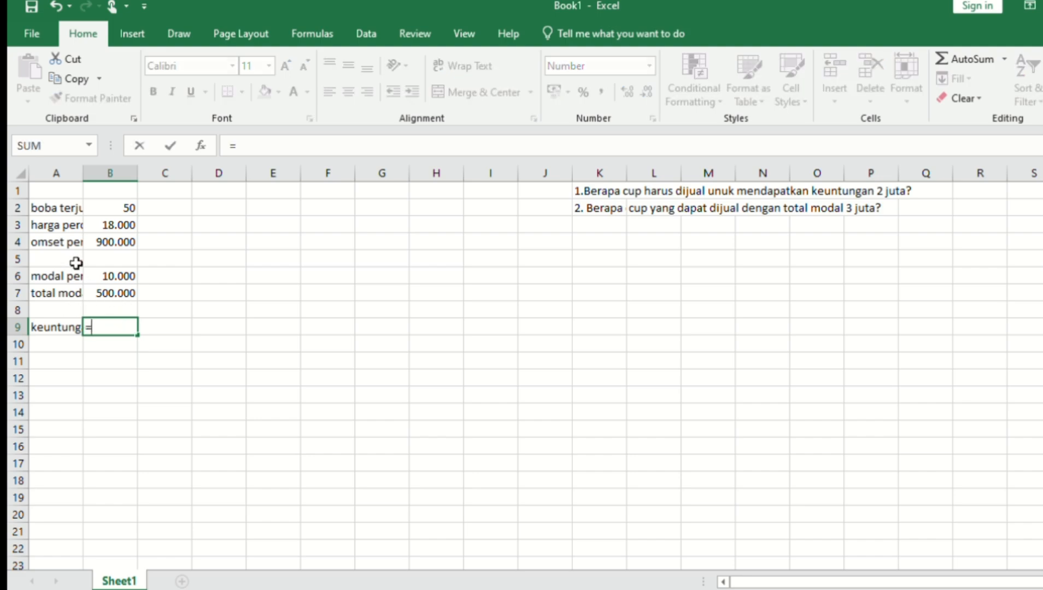
left_click(110, 244)
type("-")
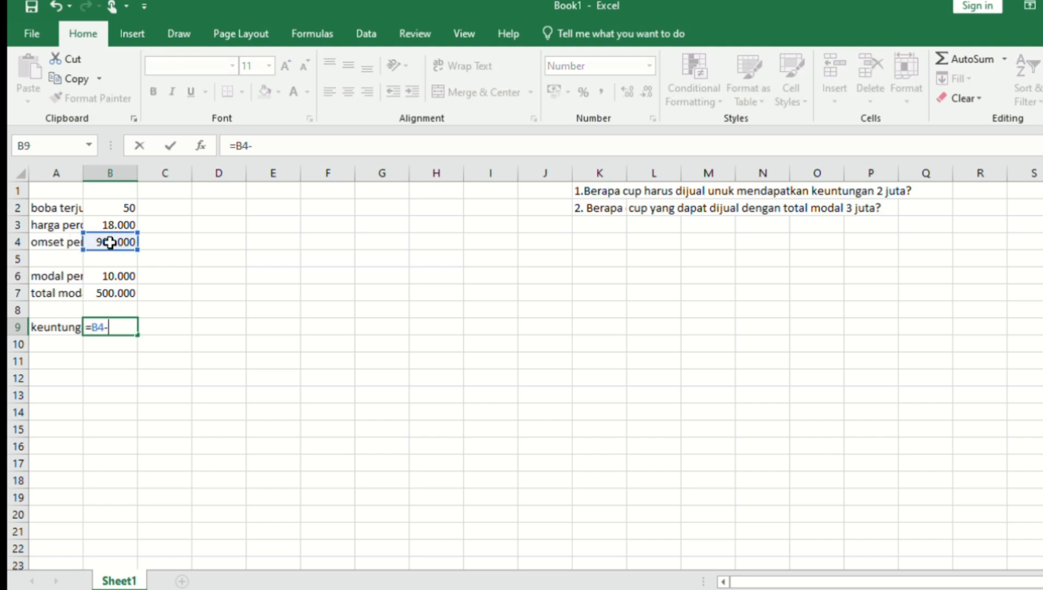
left_click(117, 292)
key("Return")
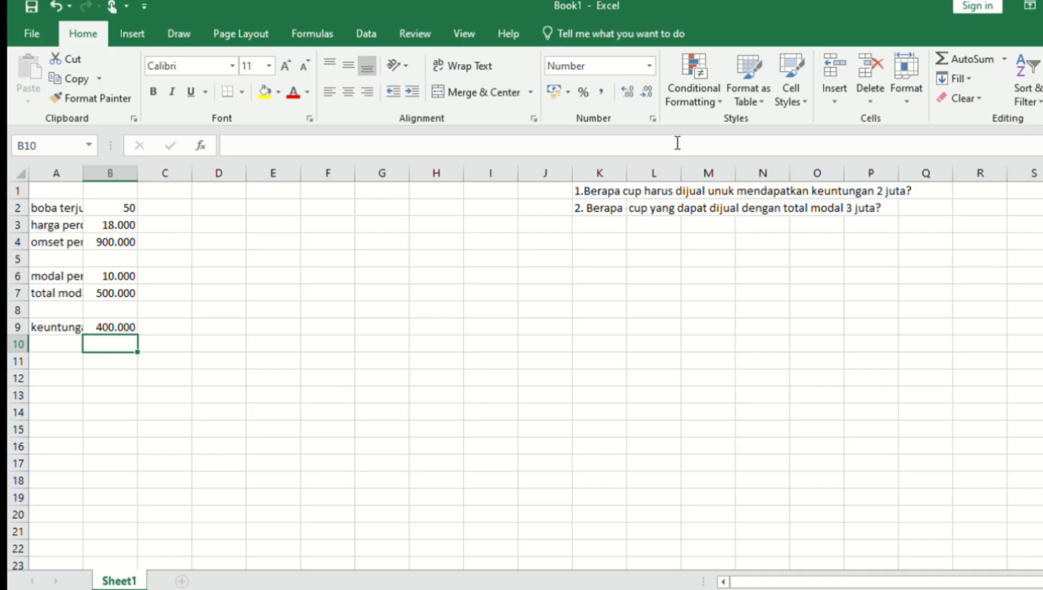
left_click(370, 35)
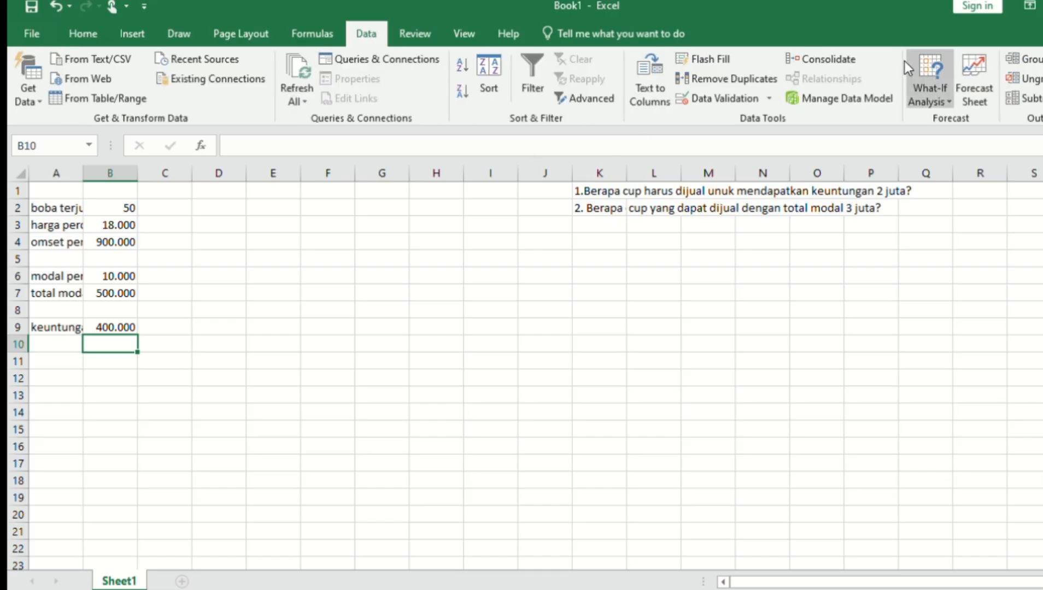
Set up Goal Seek: set cell B9 to 2000000 by changing B2.
left_click(916, 125)
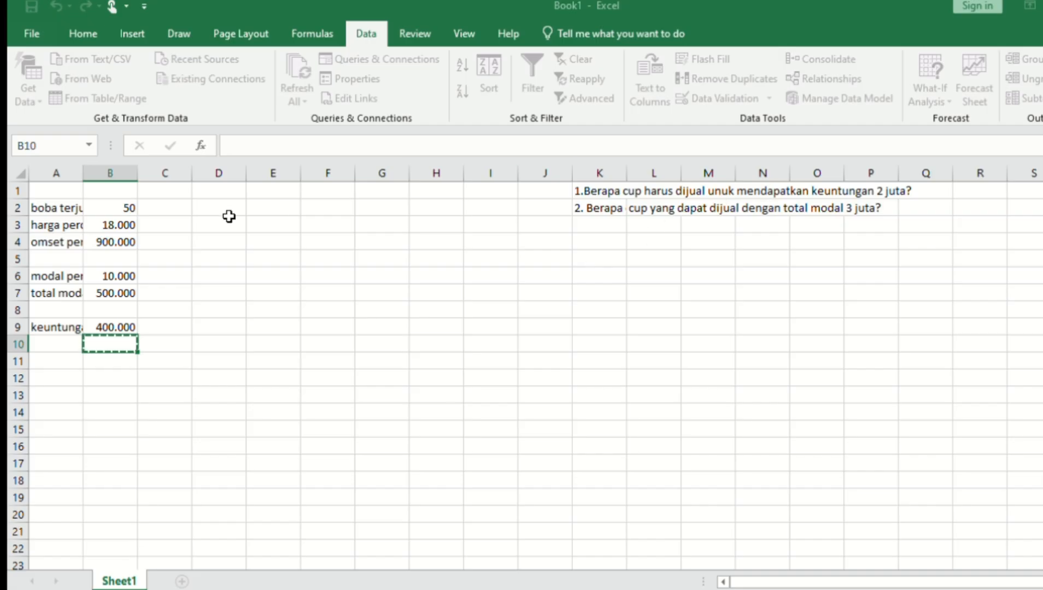
left_click(110, 327)
key("ctrl+c")
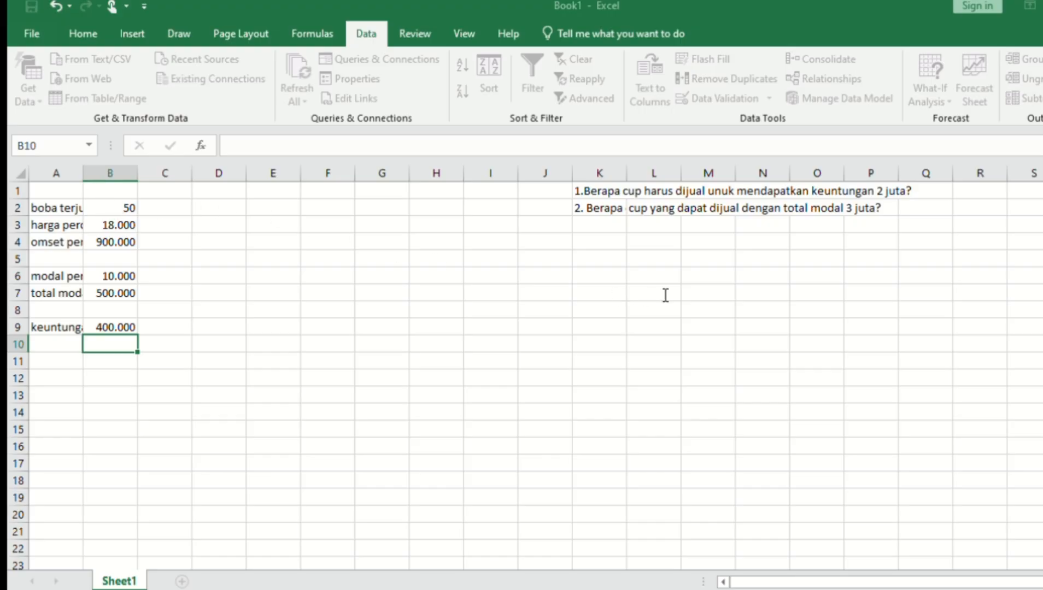
left_click(130, 208)
key("ctrl+c")
Accept the Goal Seek result of 250 cups, giving keuntungan bersih 2.000.000.
left_click(643, 308)
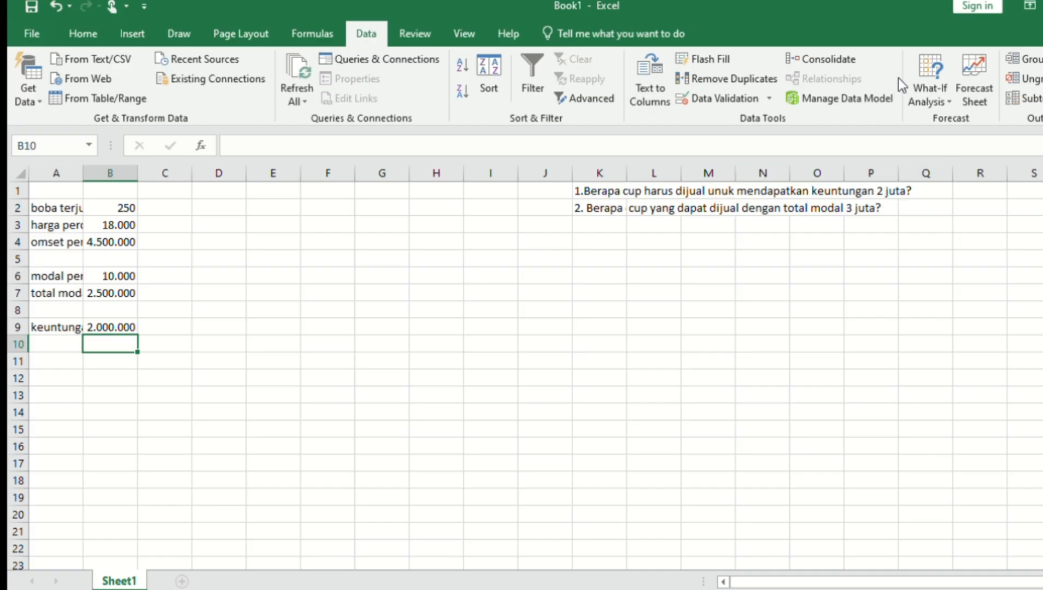
Start a second Goal Seek on total modal in B7, changing cups sold in B2.
left_click(919, 127)
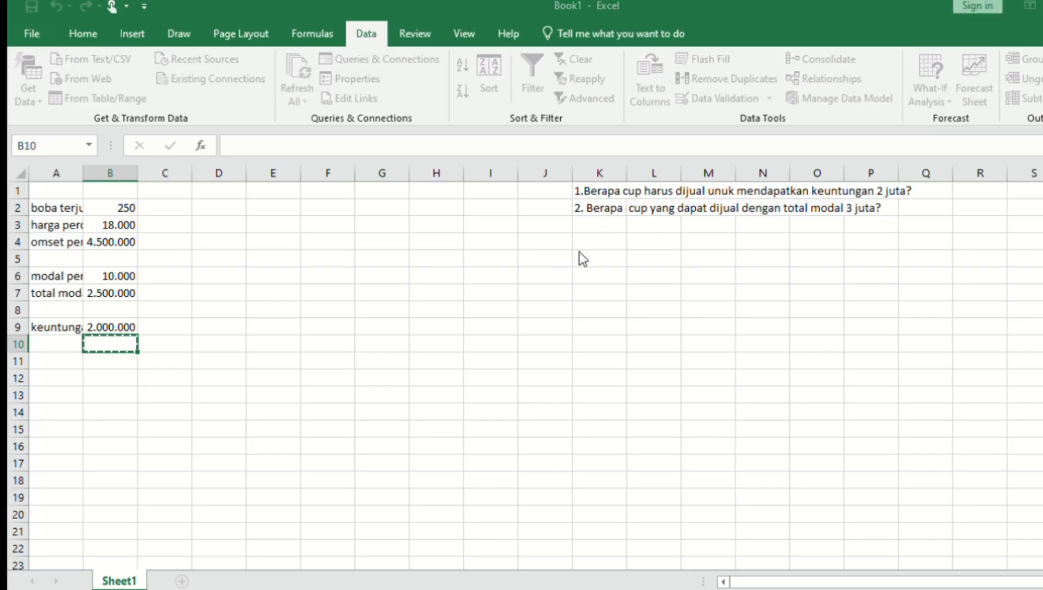
left_click(109, 294)
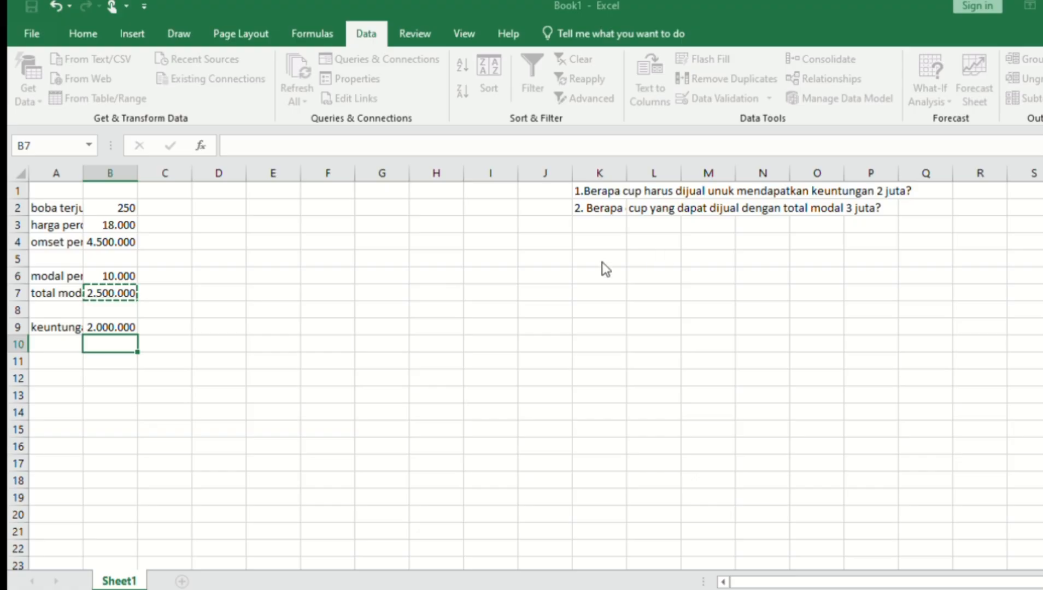
key("Escape")
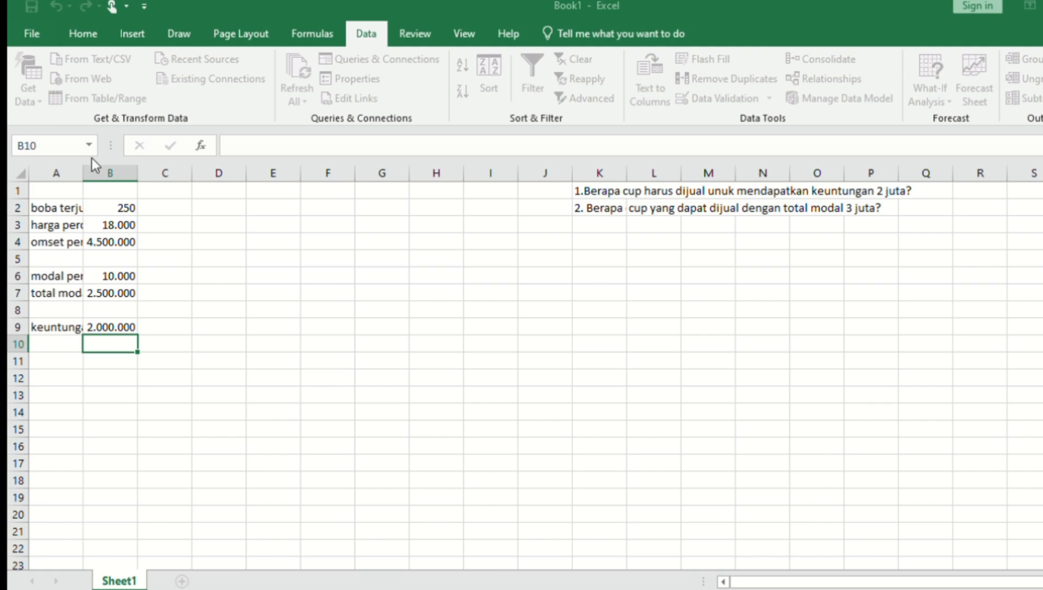
left_click(112, 209)
key("ctrl+c")
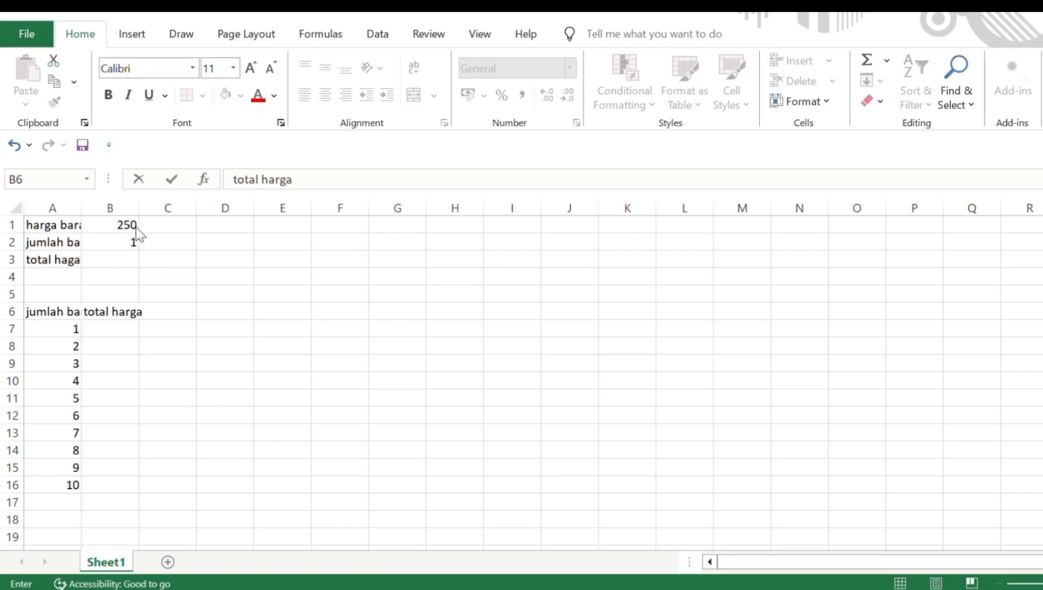
Enter the formula =B1*B2 in B3 so the total harga shows 250.
left_click(119, 260)
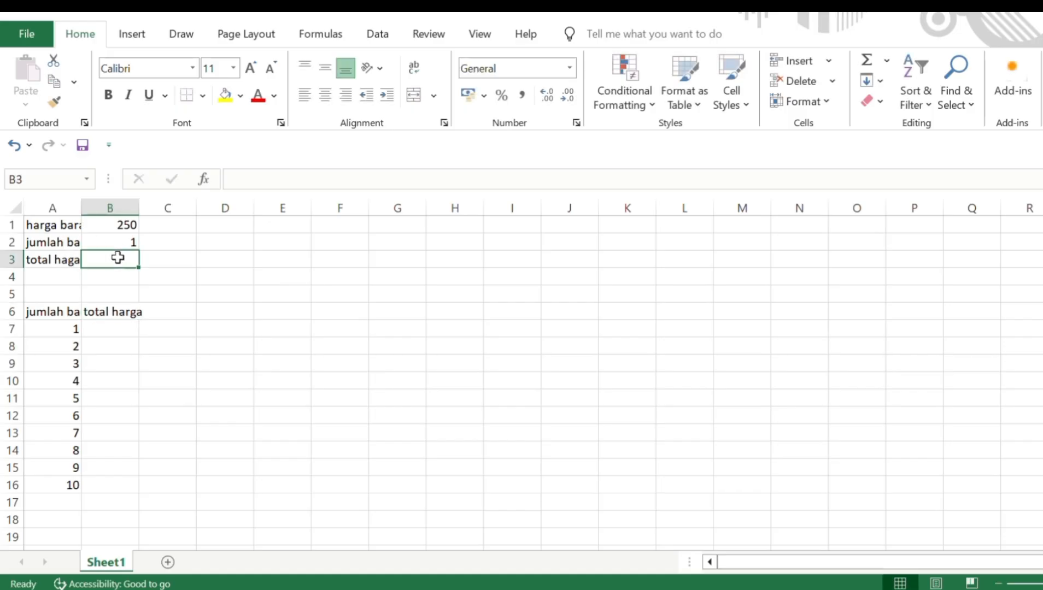
type("=")
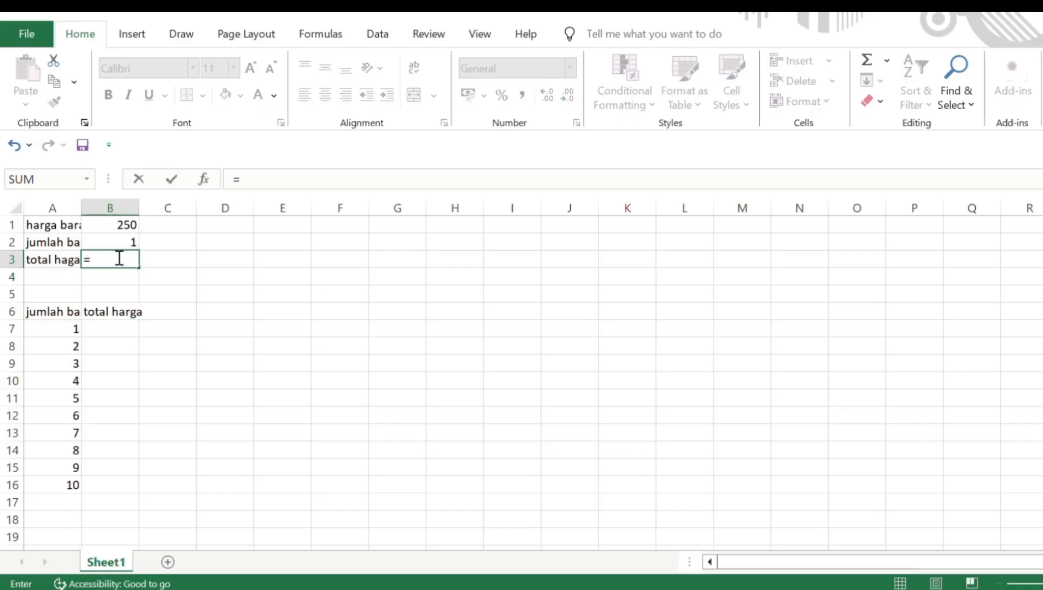
left_click(119, 225)
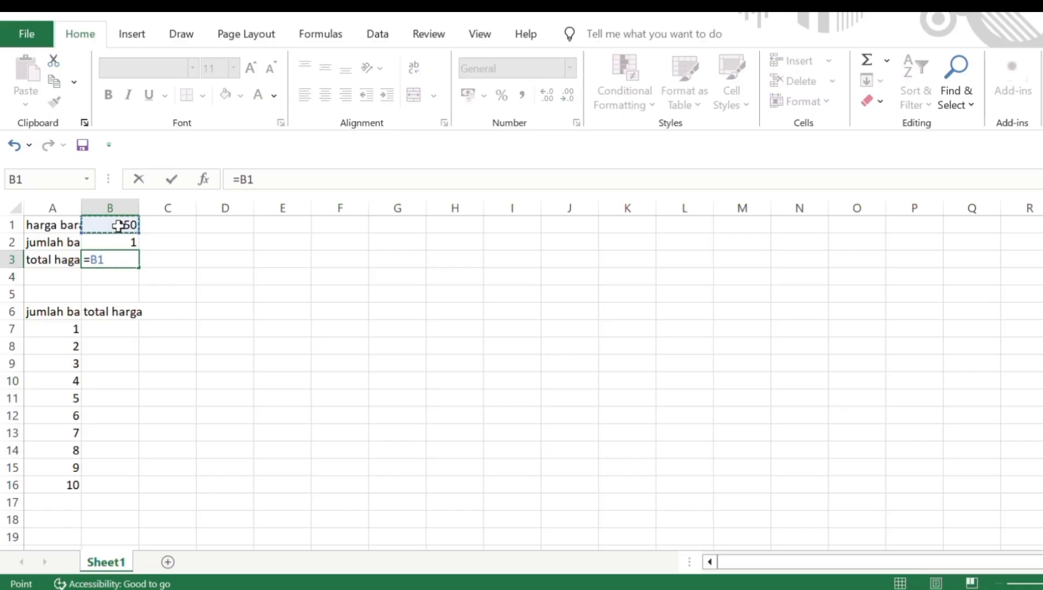
type("*")
left_click(135, 242)
key("Return")
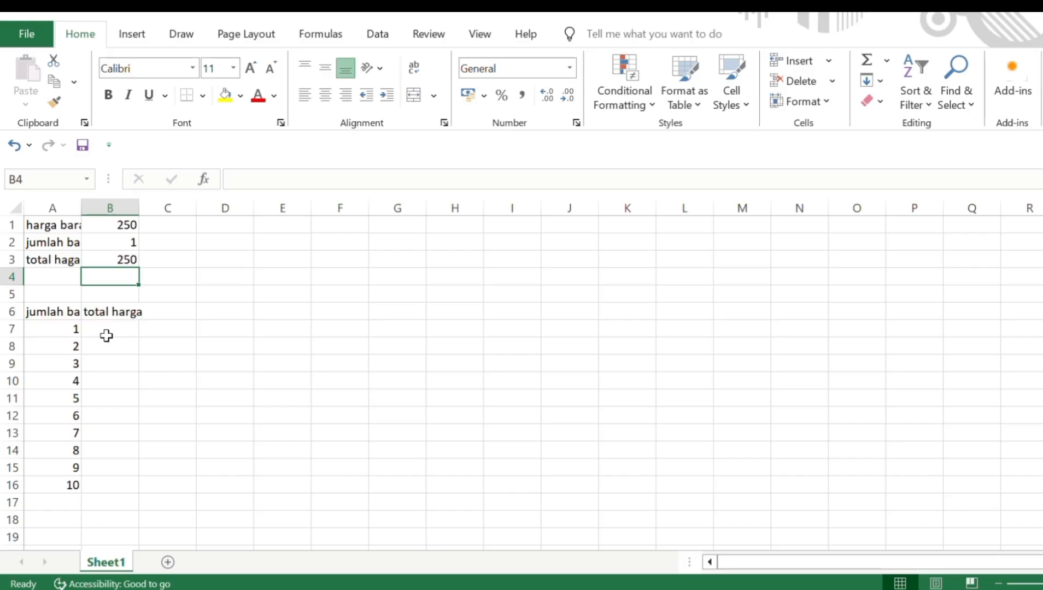
left_click(109, 310)
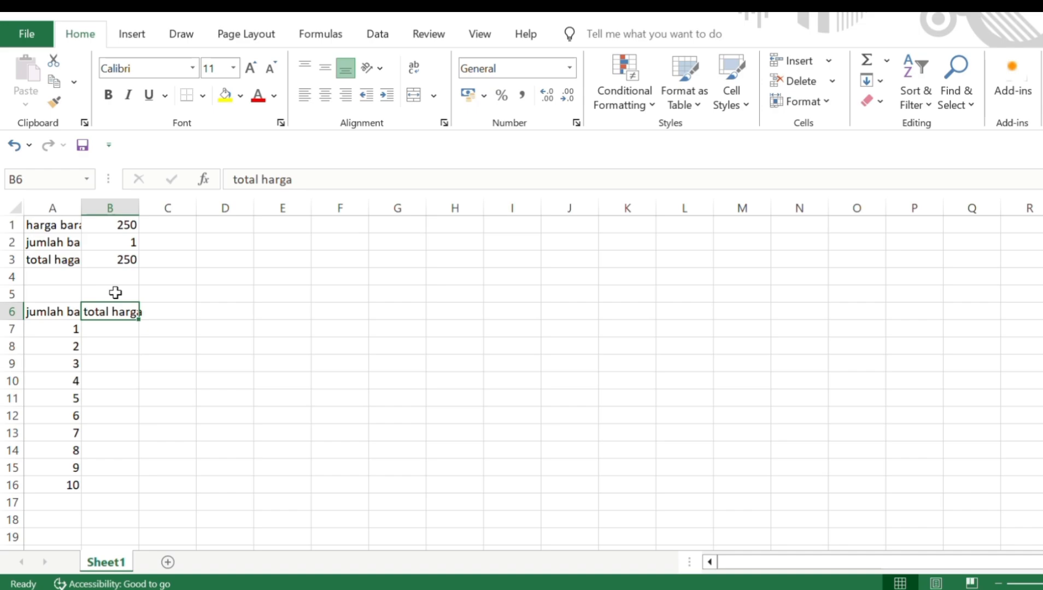
Replace the B6 heading with the formula =B3 linking it to the total.
key("BackSpace")
type("=")
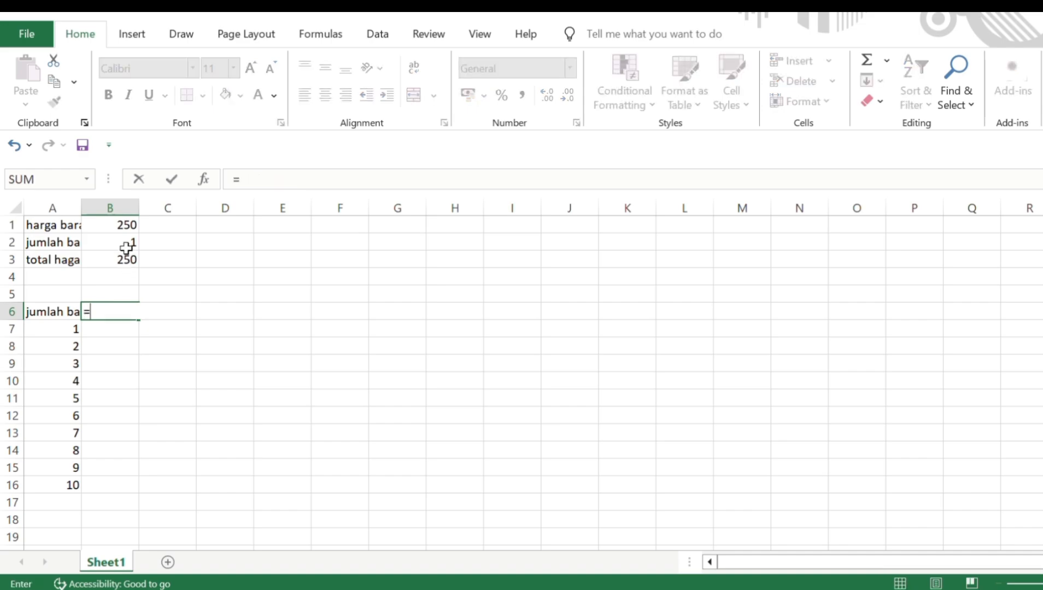
left_click(129, 261)
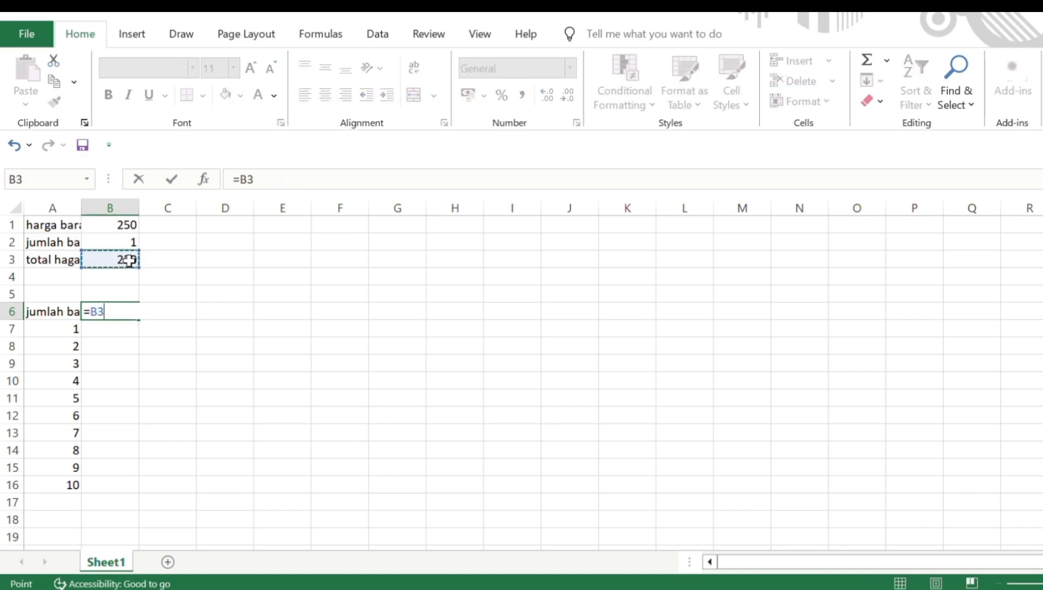
key("Return")
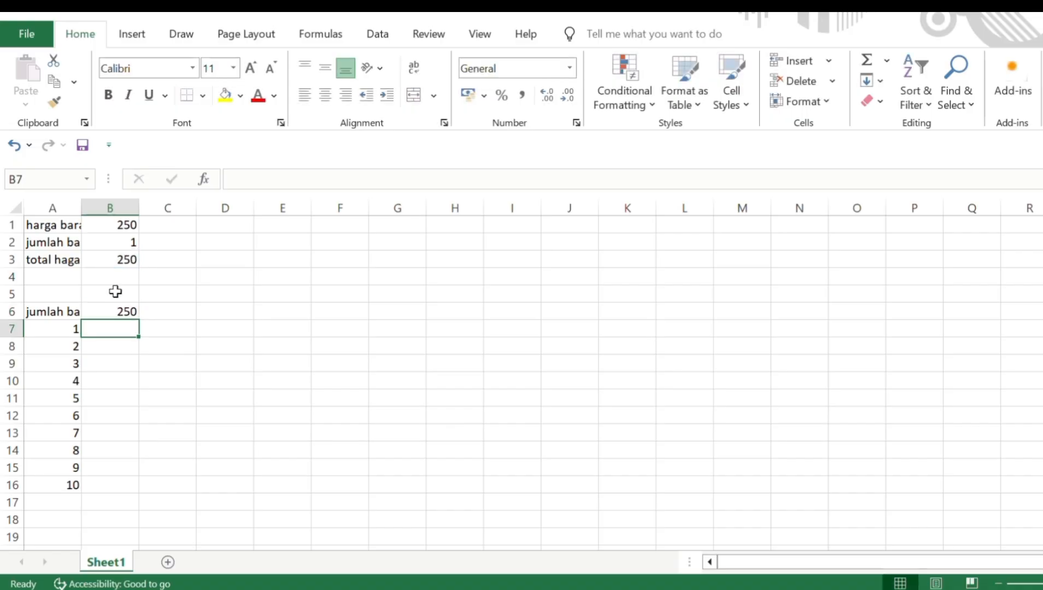
Put the heading 'total harga' in B5 and clear the quantity in B2.
left_click(115, 292)
type("tota")
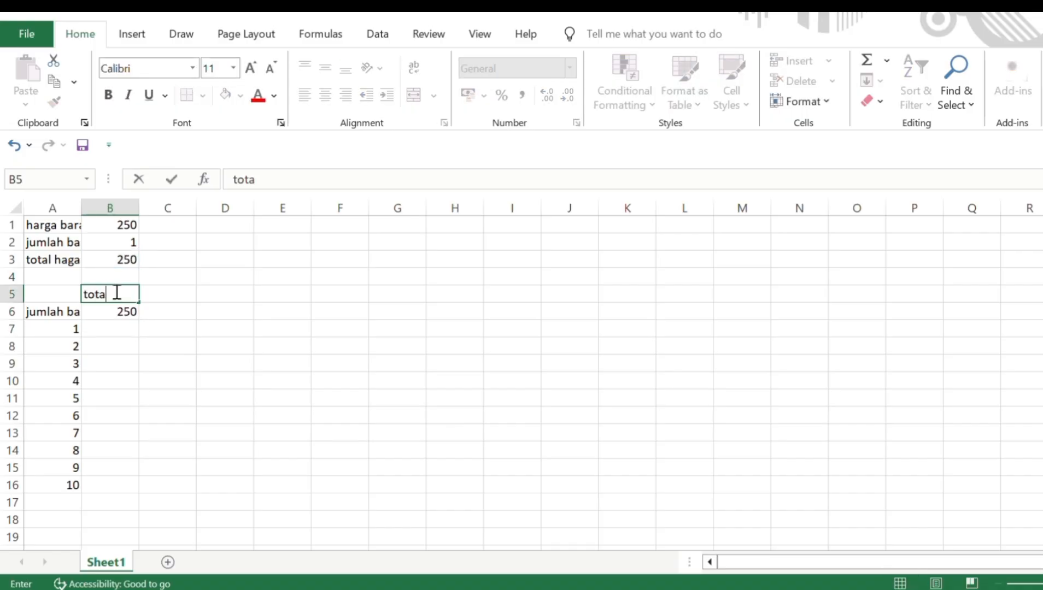
type("l harga")
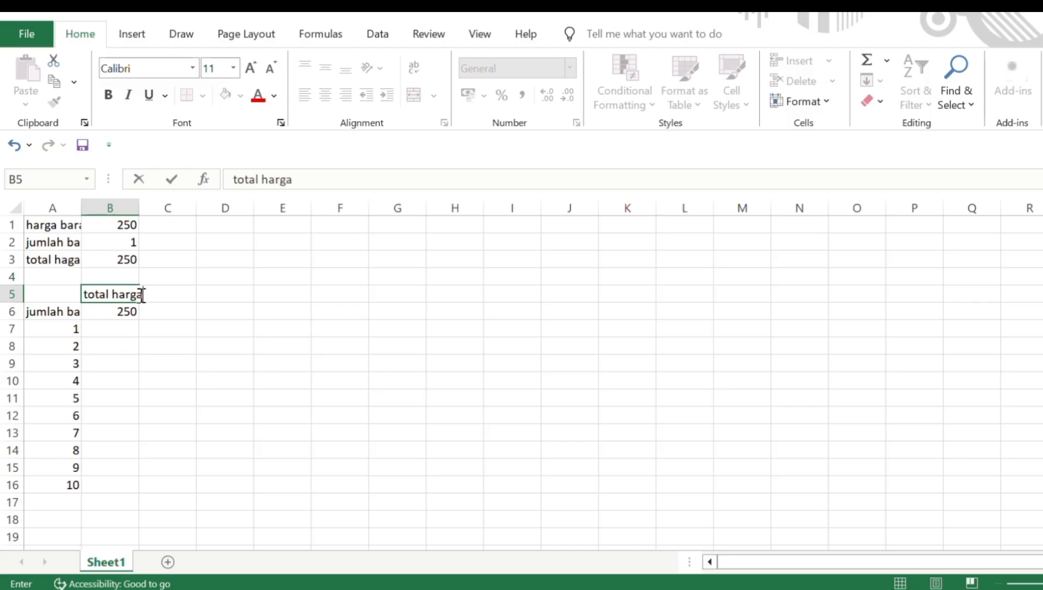
left_click(120, 242)
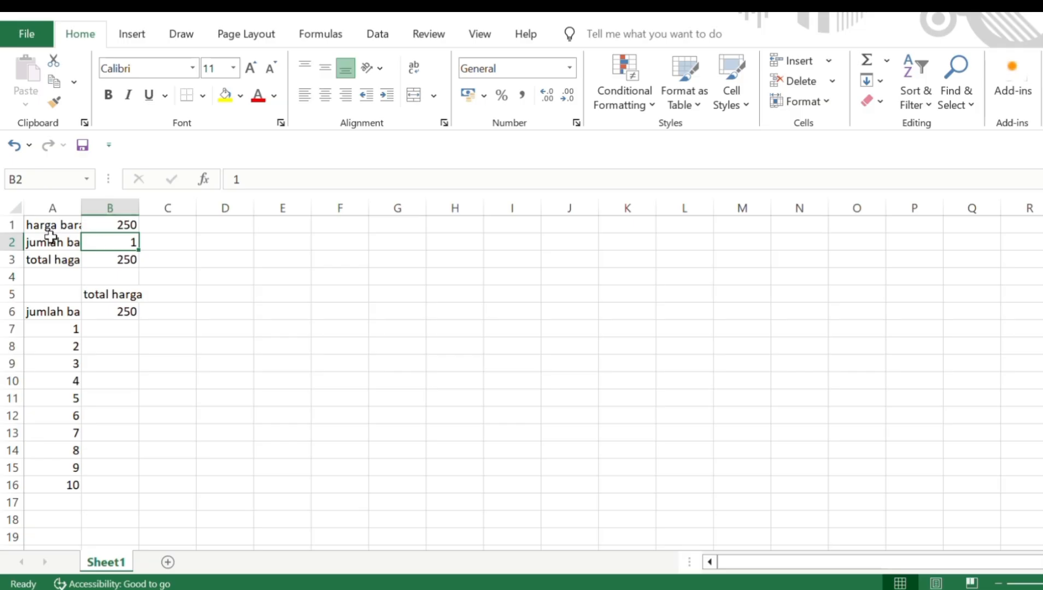
key("BackSpace")
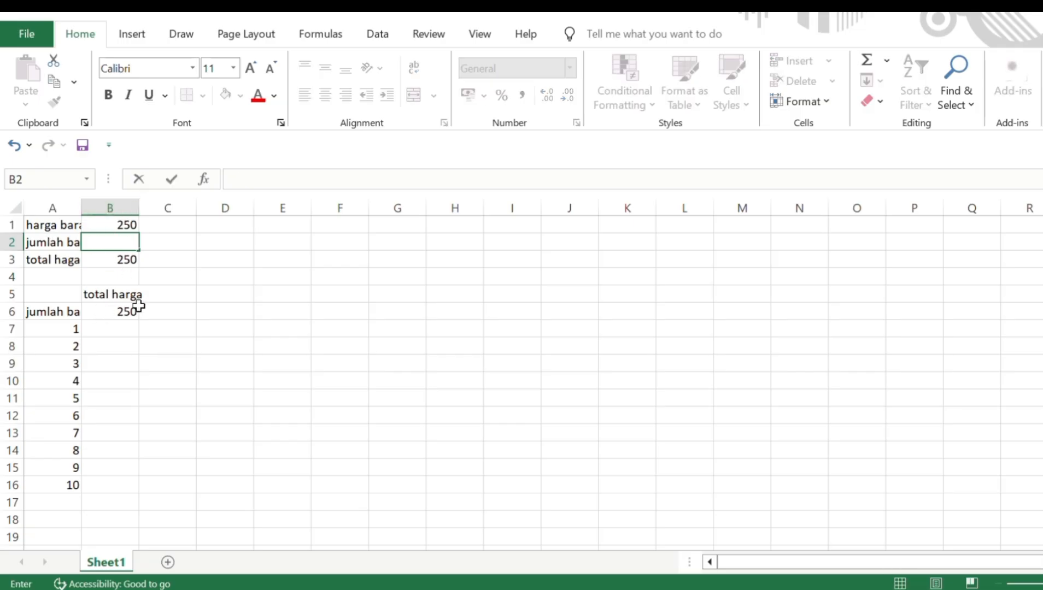
key("Return")
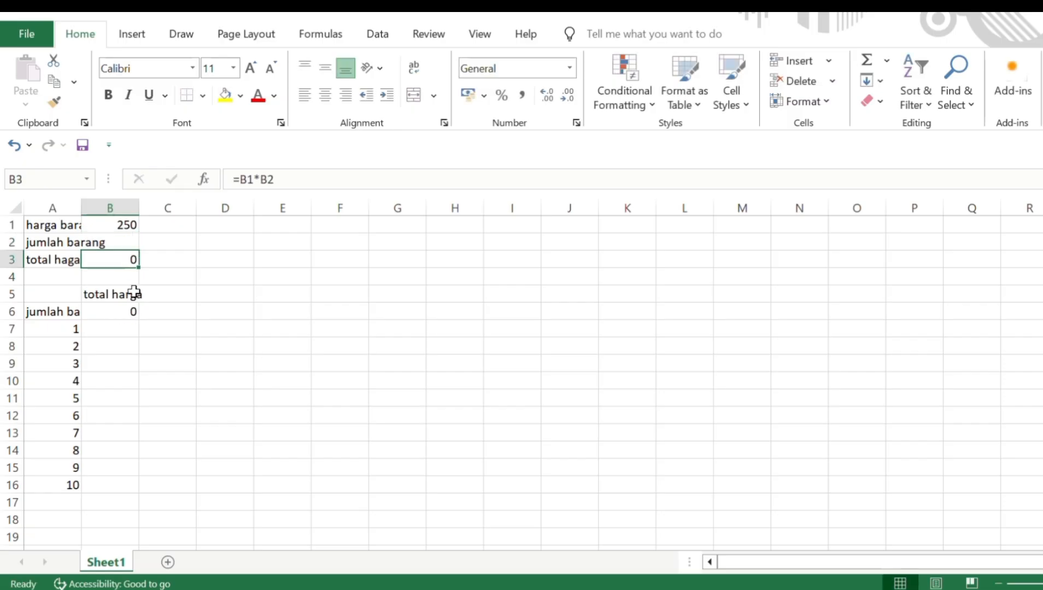
Select A6:B16, the quantities 1–10 with their total column, as the data table range.
double_click(38, 315)
left_click_drag(34, 313, 46, 312)
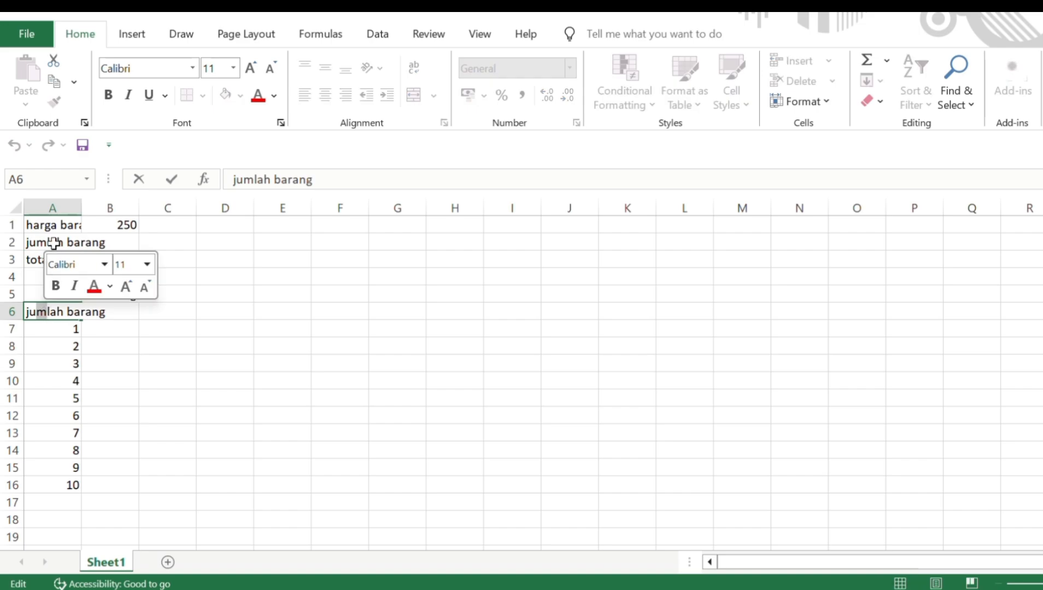
left_click_drag(35, 355, 105, 314)
left_click(106, 312)
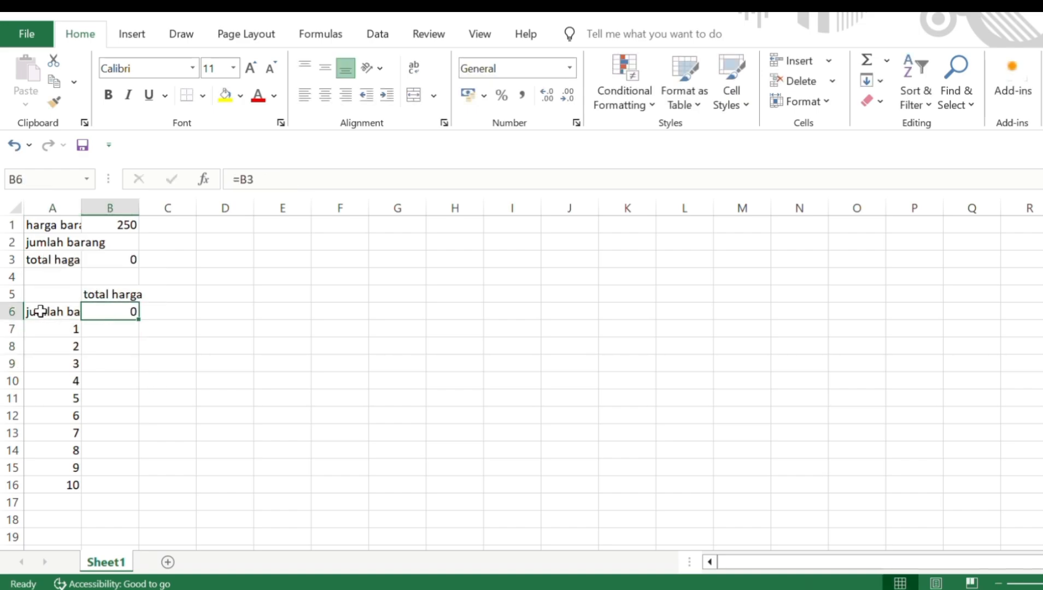
left_click_drag(37, 312, 79, 419)
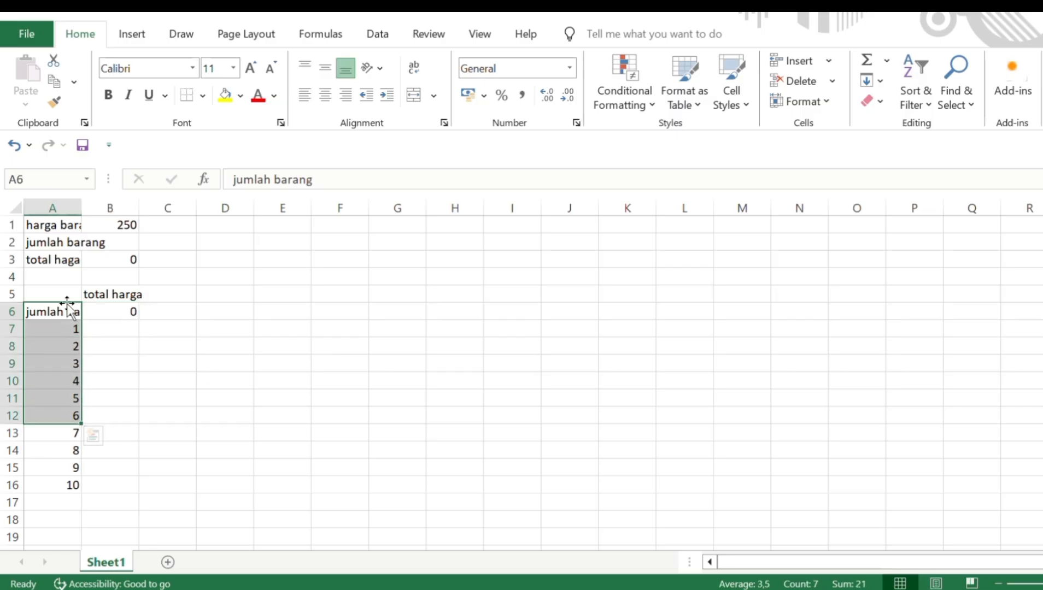
left_click_drag(58, 310, 117, 477)
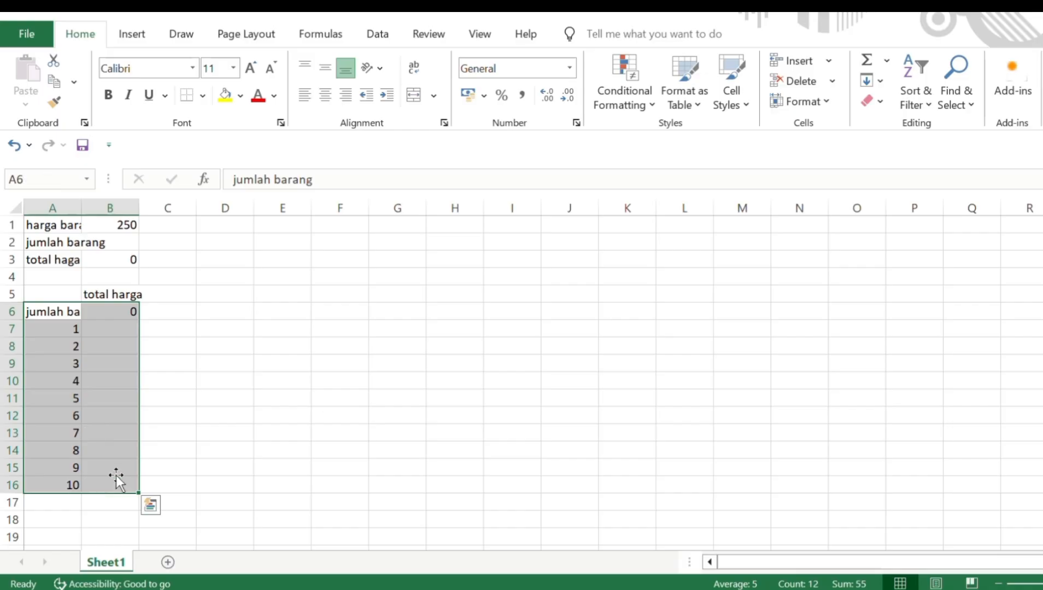
left_click(389, 34)
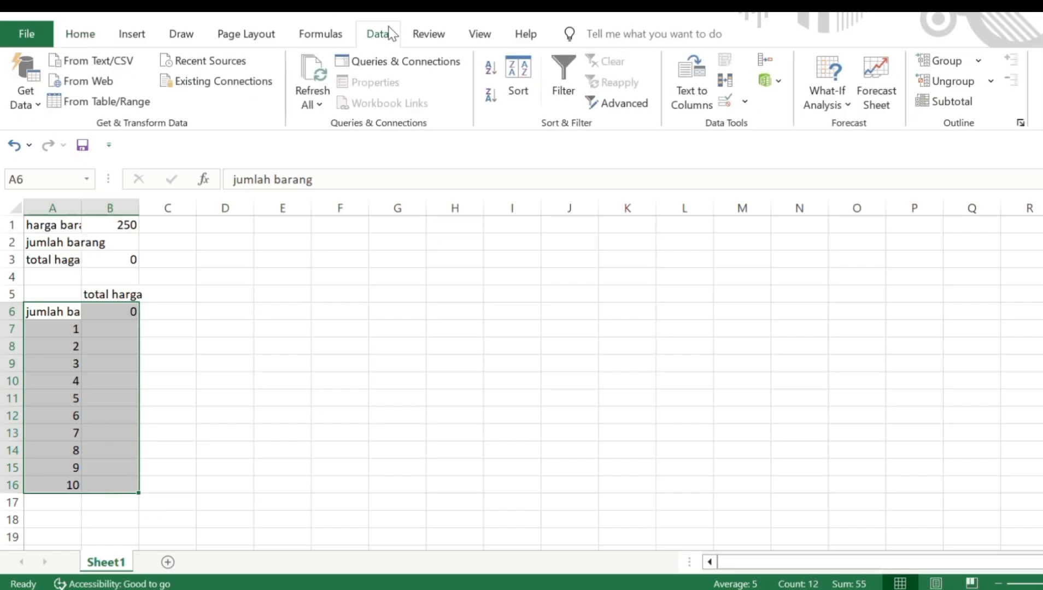
Create a one-variable Data Table with column input cell B2, giving totals 250 to 2500.
left_click(815, 105)
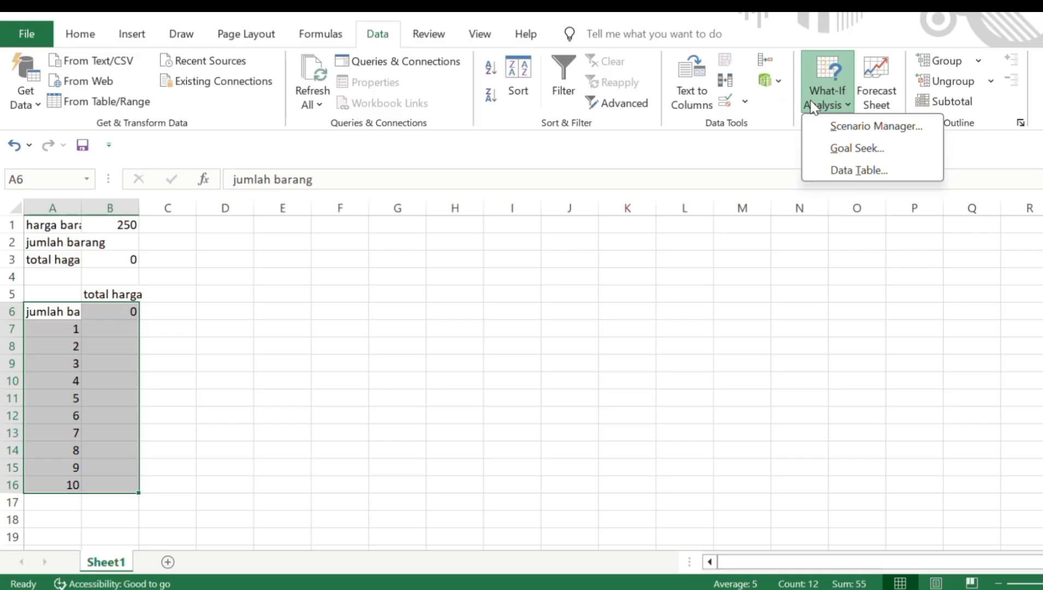
left_click(848, 148)
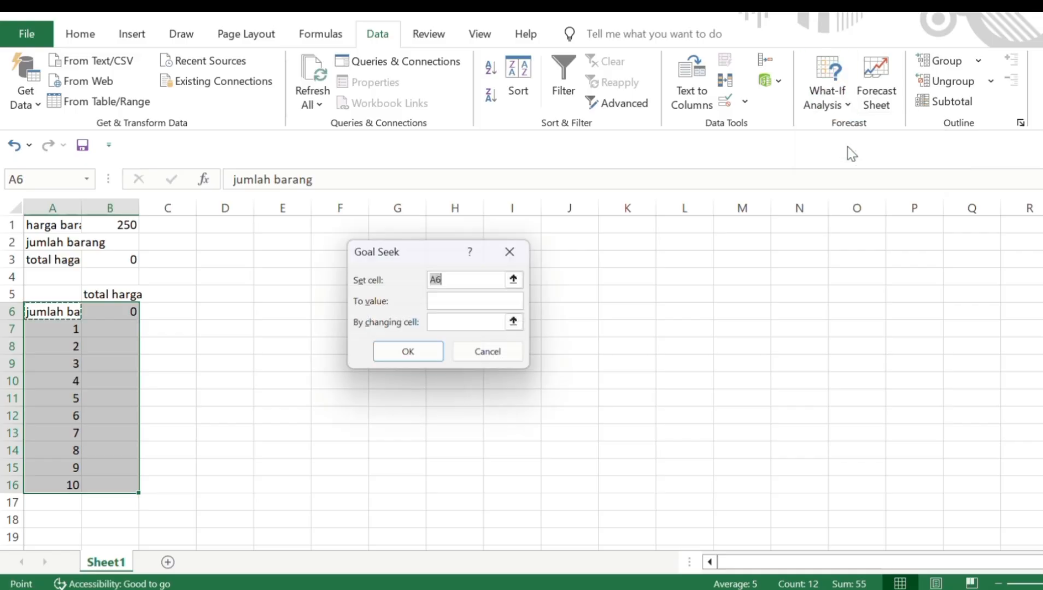
left_click(519, 262)
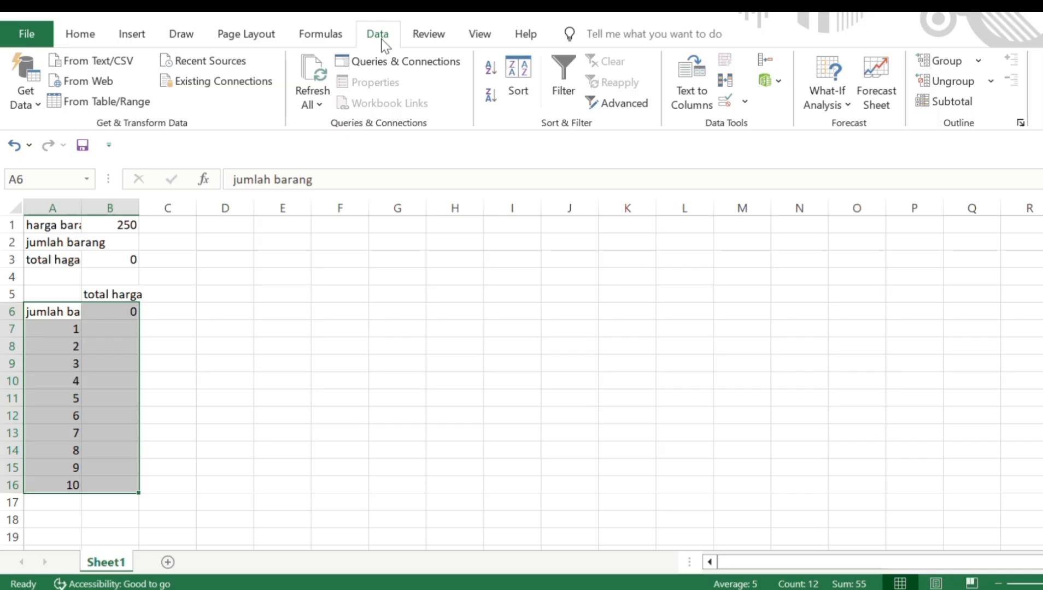
left_click(808, 96)
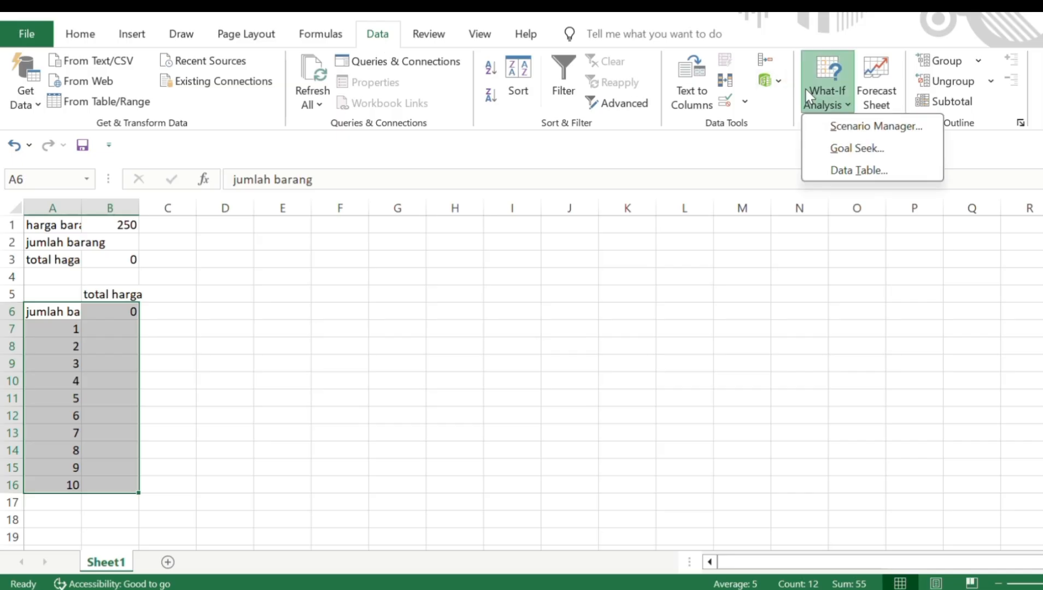
left_click(842, 170)
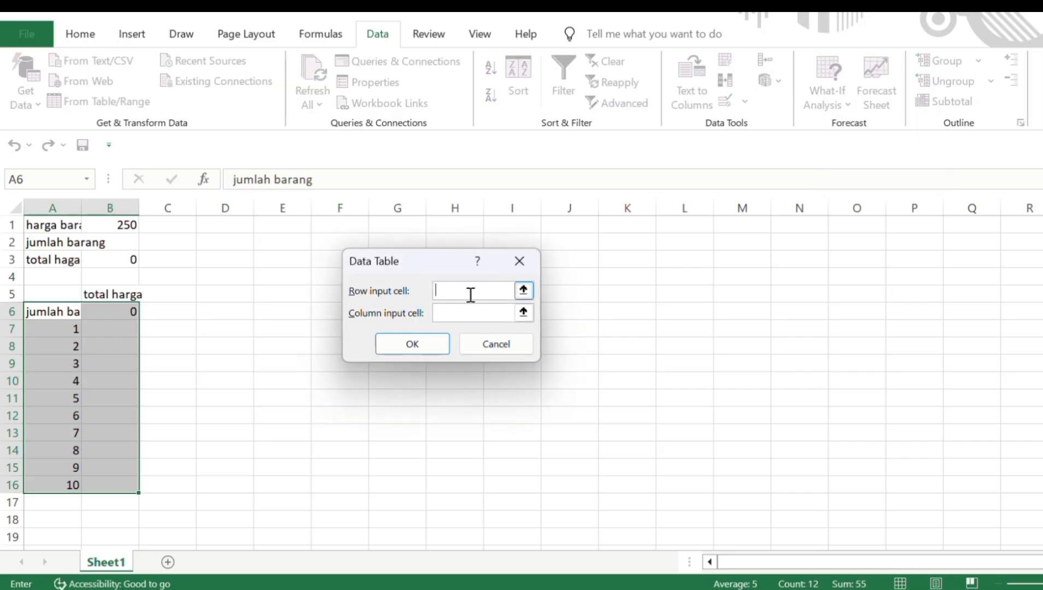
left_click(466, 313)
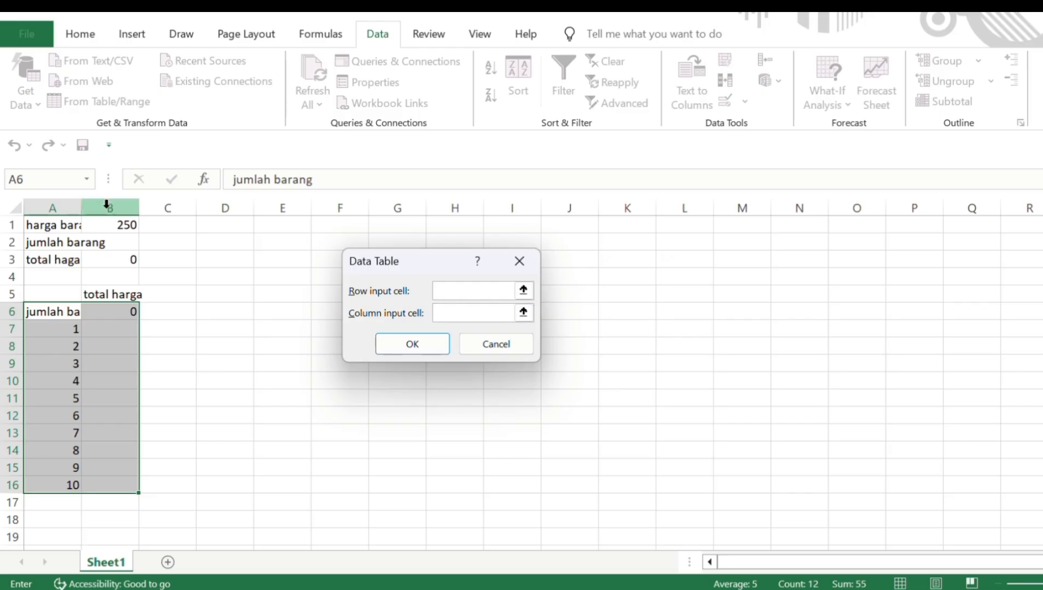
left_click(115, 246)
left_click(436, 350)
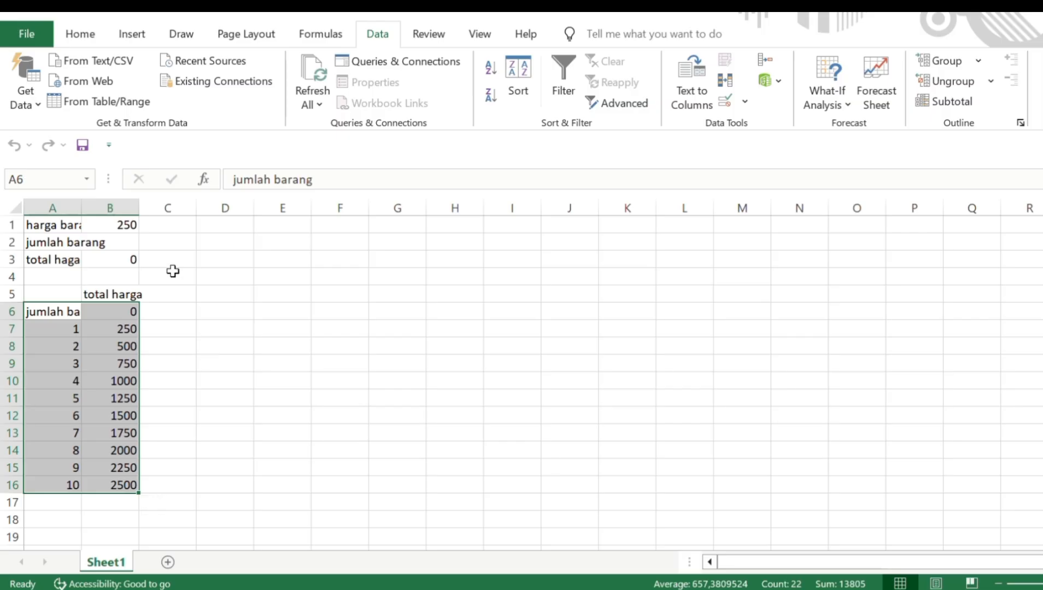
Change the unit price in B1 to 500 so the table updates to 500–5000.
left_click(115, 222)
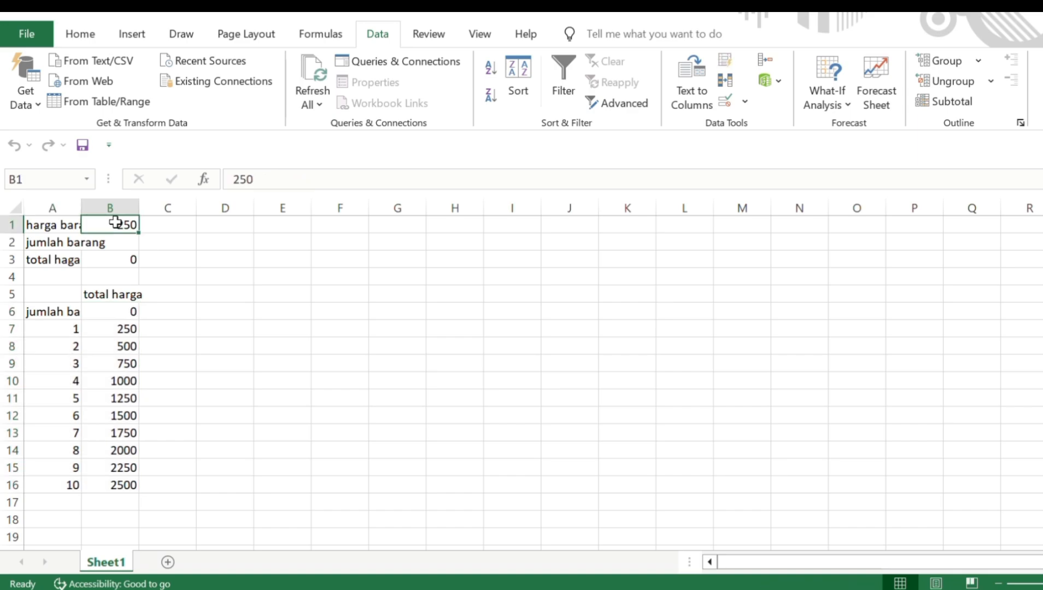
type("50")
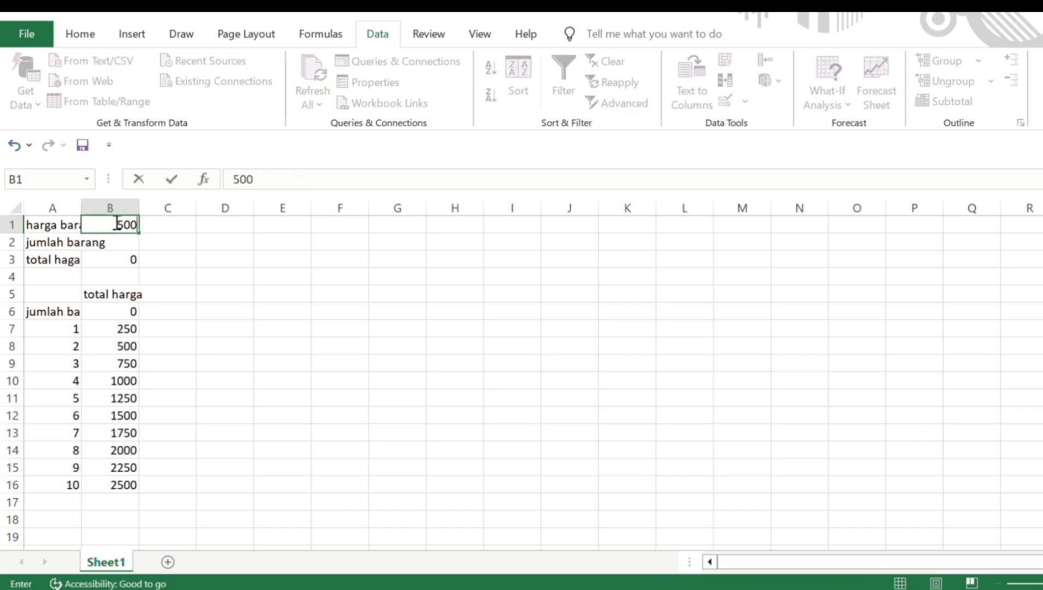
key("Return")
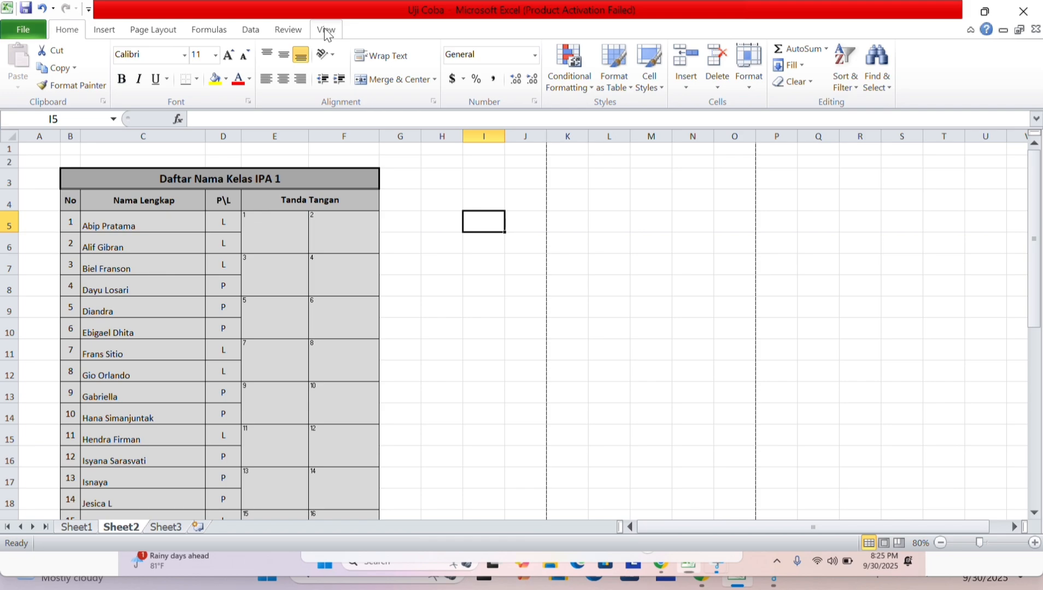
Show the Daftar Nama Kelas IPA 1 sheet in Page Break Preview and scroll its pages.
left_click(327, 32)
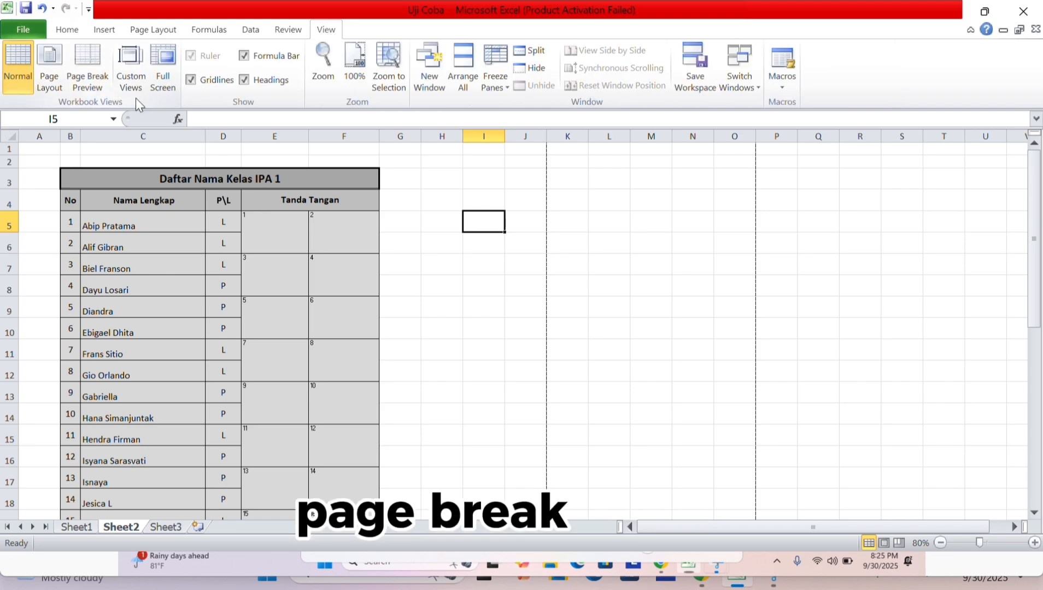
left_click(79, 65)
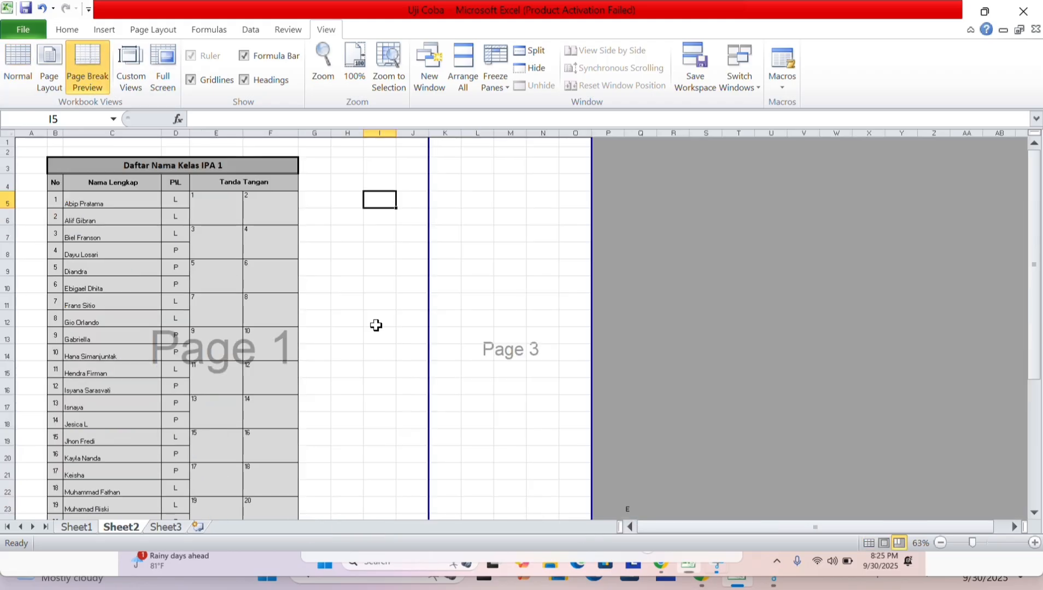
scroll(375, 325, "down", 1)
scroll(375, 326, "down", 5)
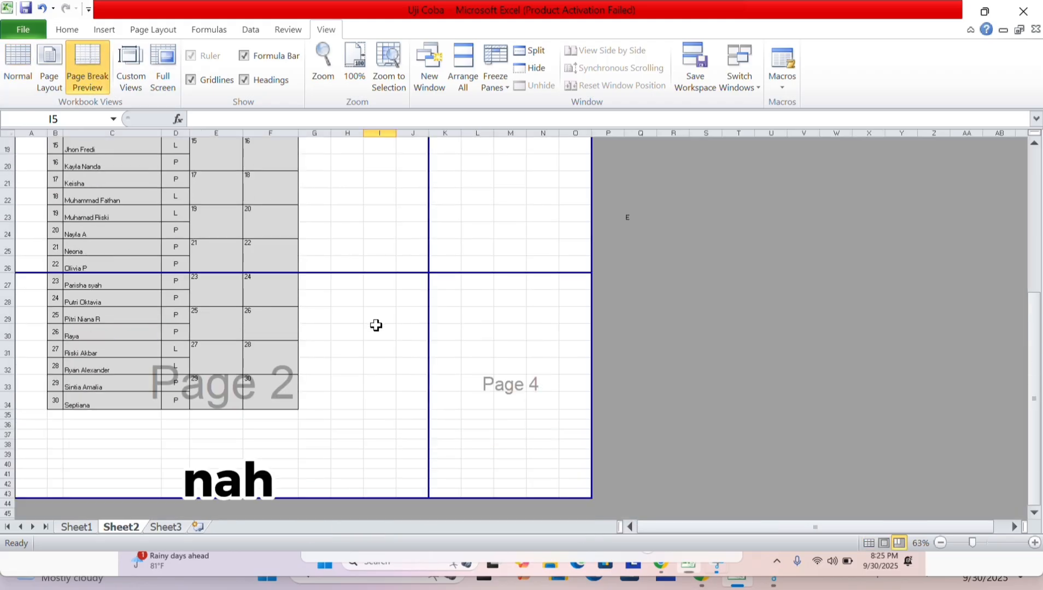
scroll(363, 323, "up", 6)
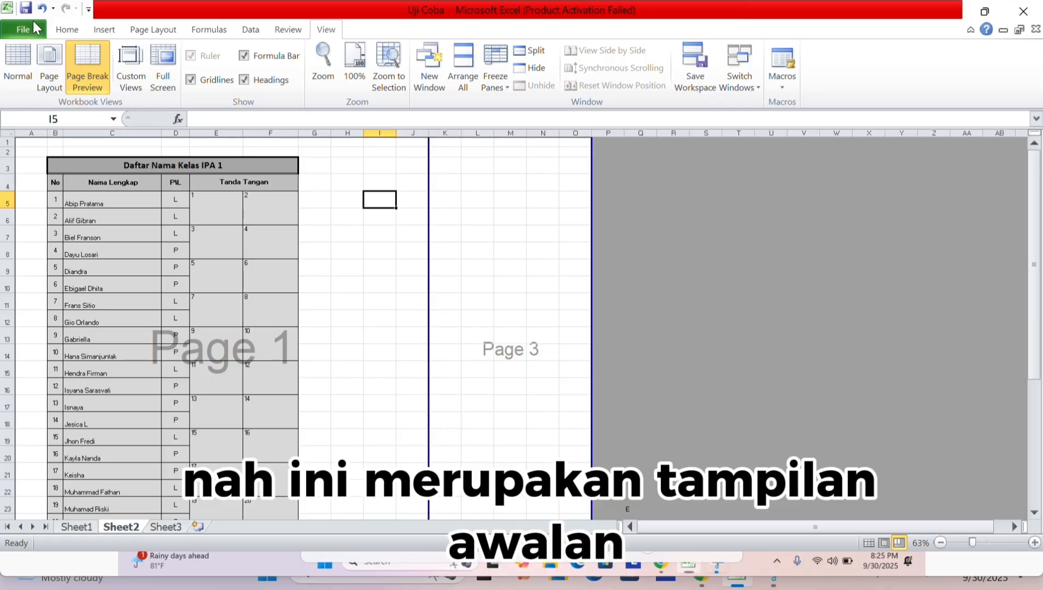
Open the print preview of the class list, zoom into it, and bring up Page Setup.
left_click(41, 31)
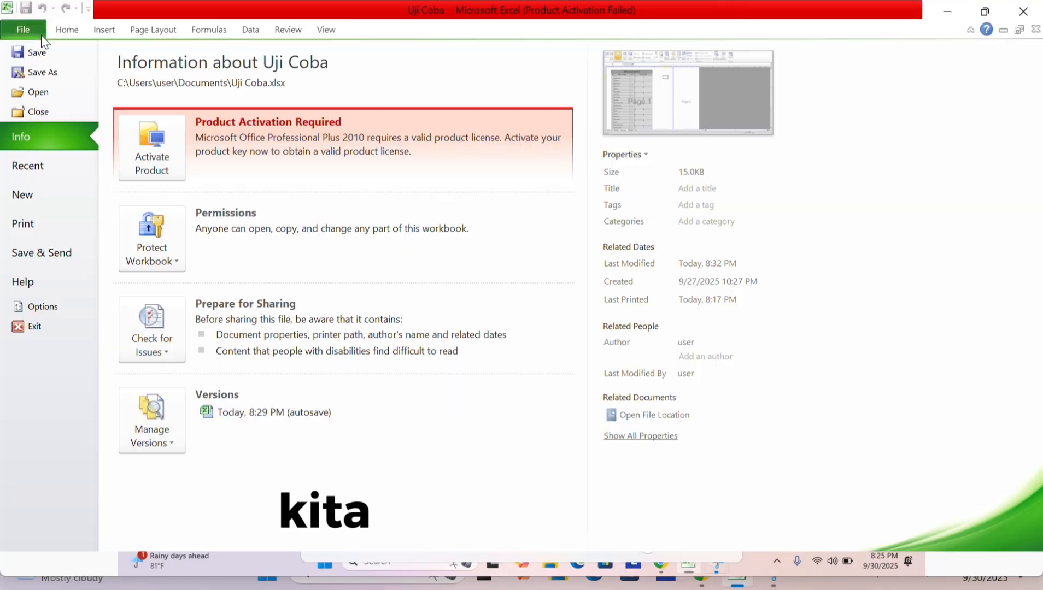
left_click(43, 224)
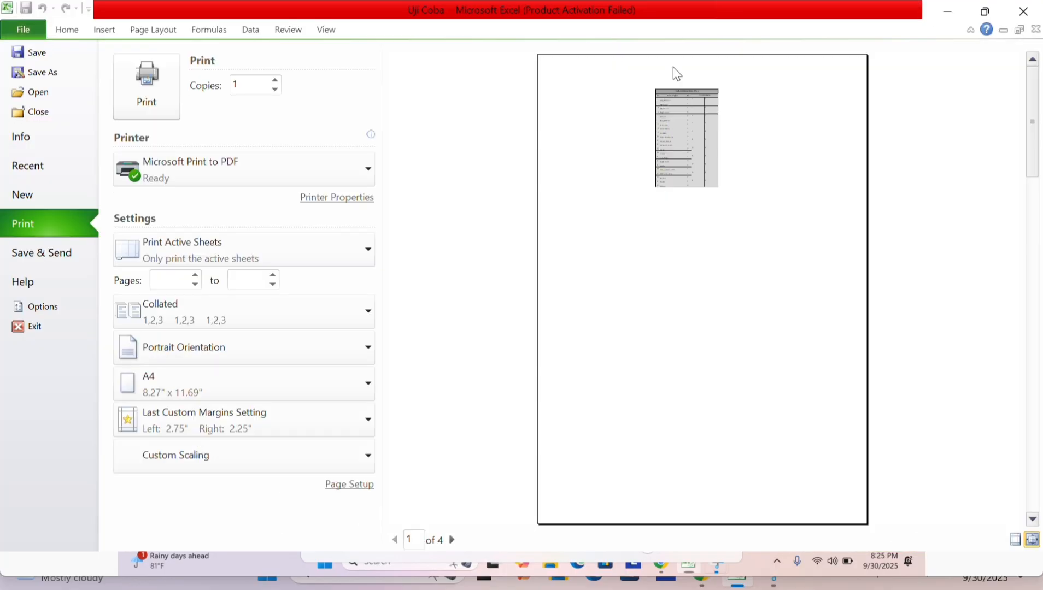
left_click(685, 200)
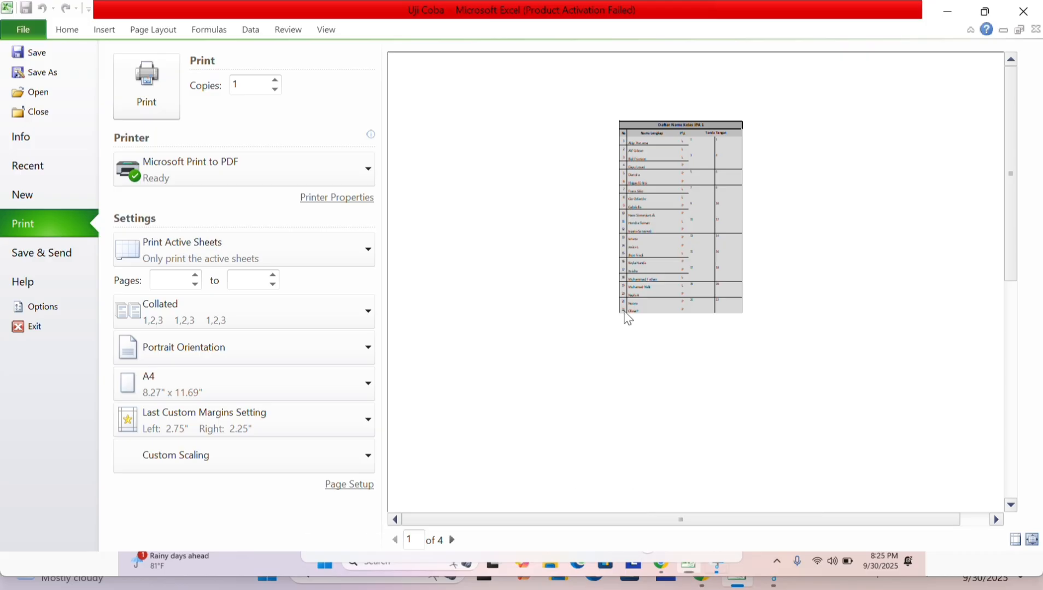
left_click(356, 485)
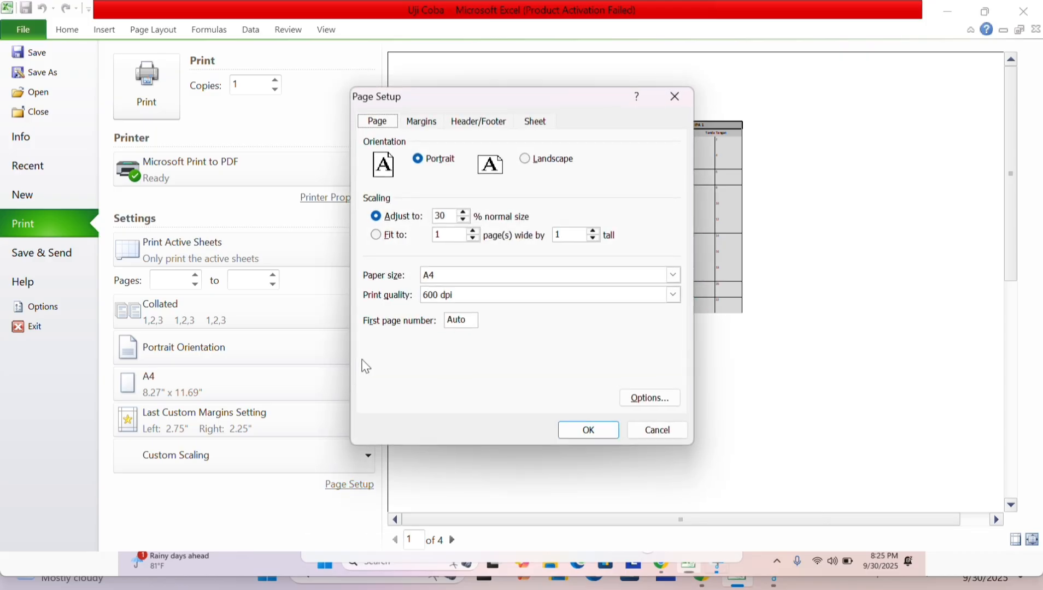
Set the right margin to 2.5 and scaling to 35%, then apply the page setup.
left_click(424, 116)
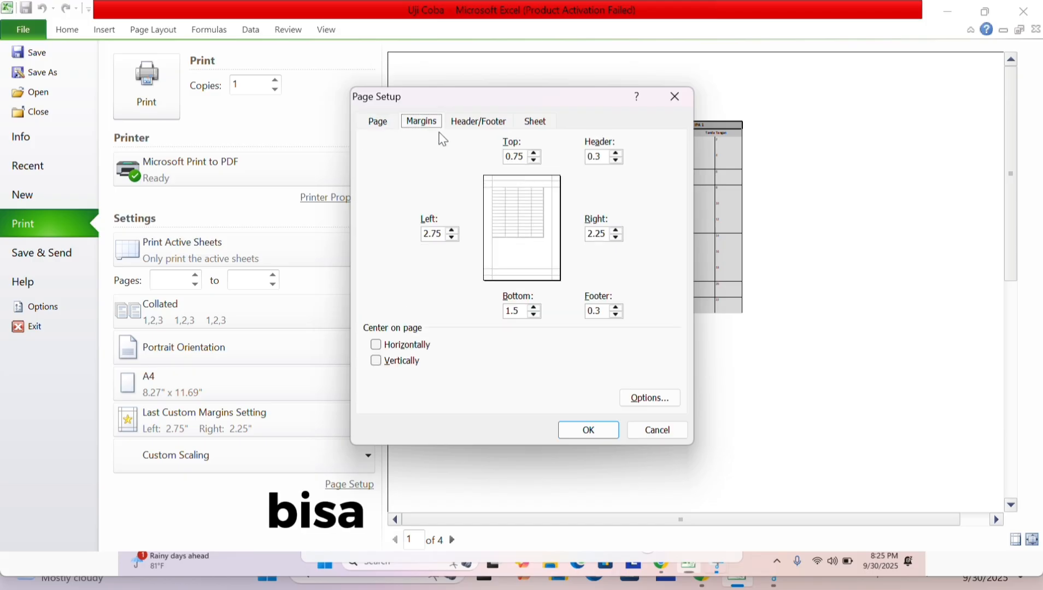
left_click(616, 230)
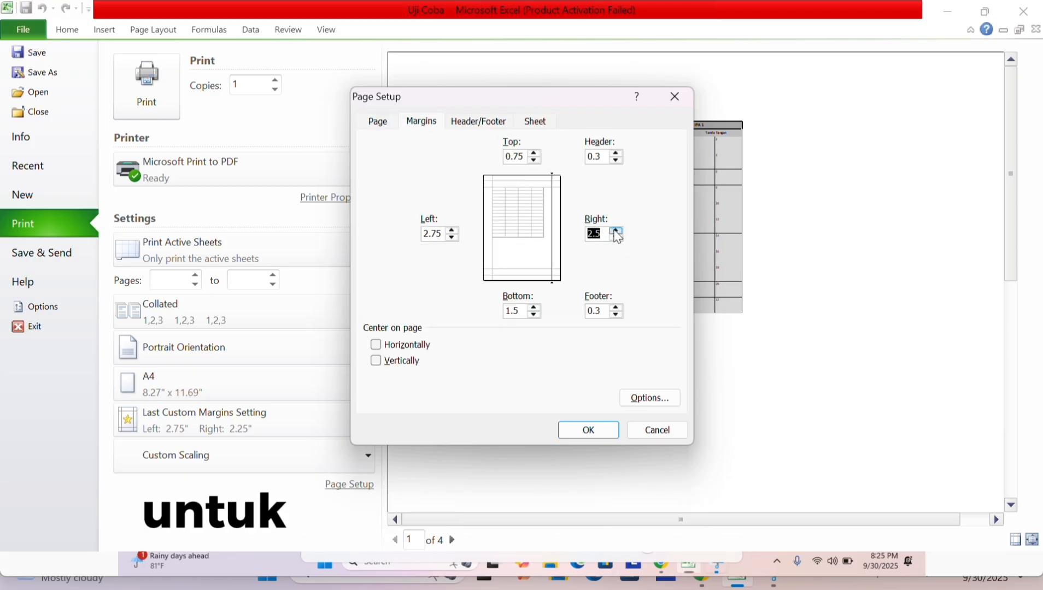
left_click(419, 121)
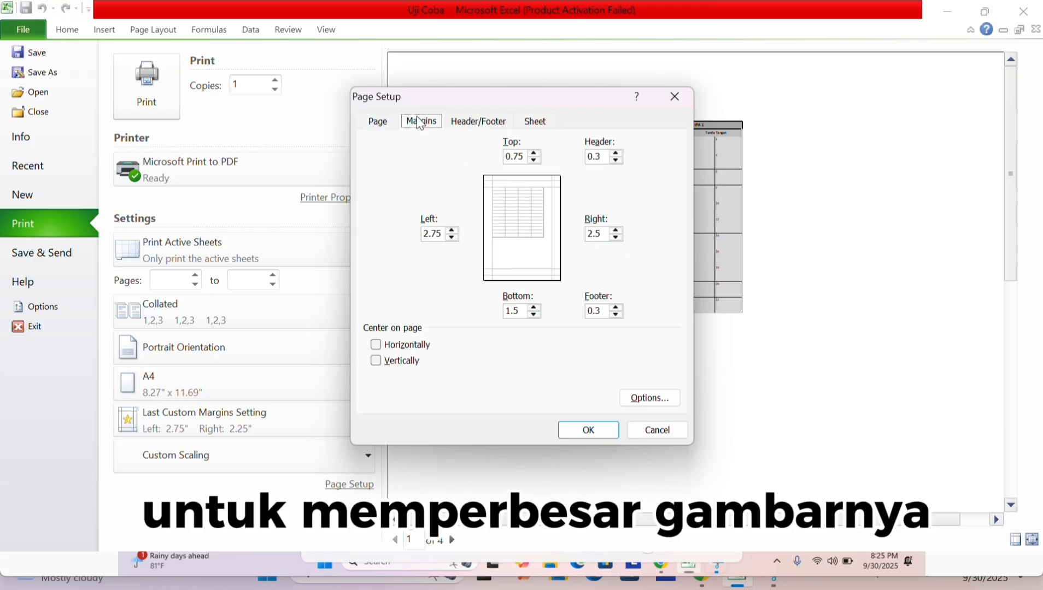
left_click(385, 123)
left_click(464, 213)
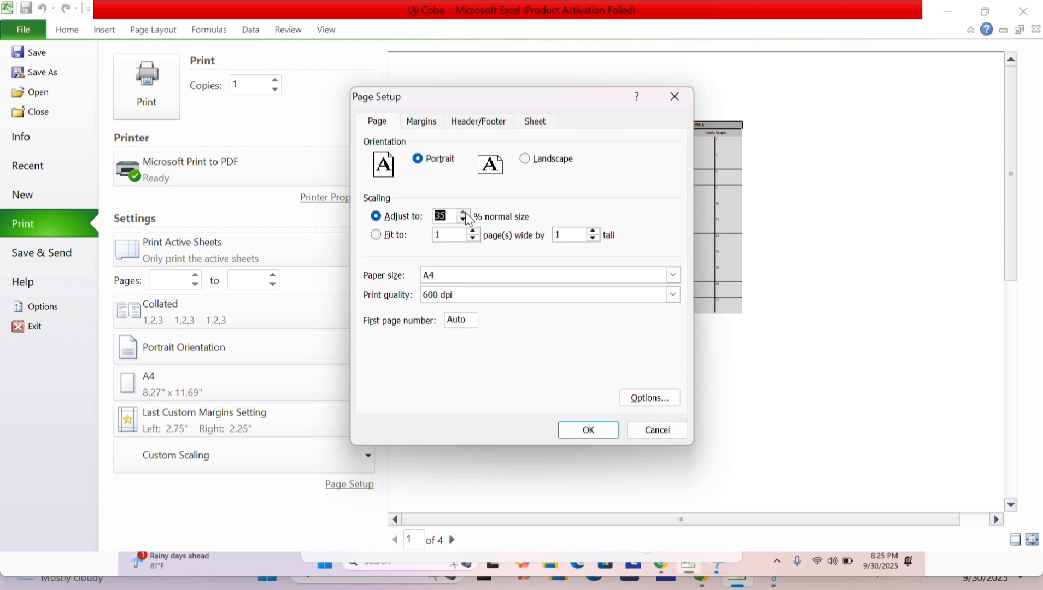
left_click(589, 430)
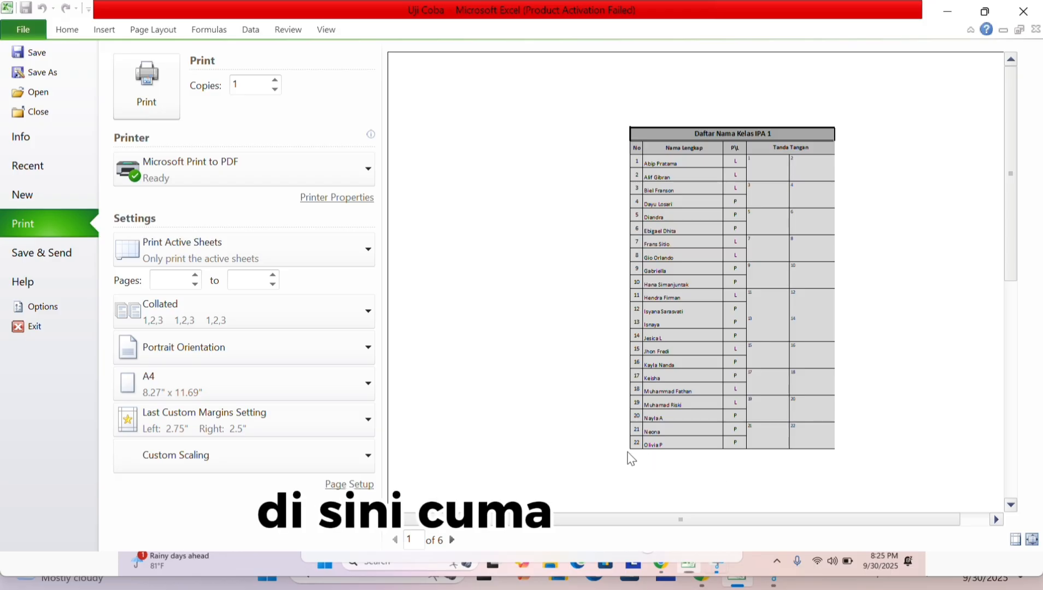
Back on the sheet, move the page break below the last student row.
left_click(66, 30)
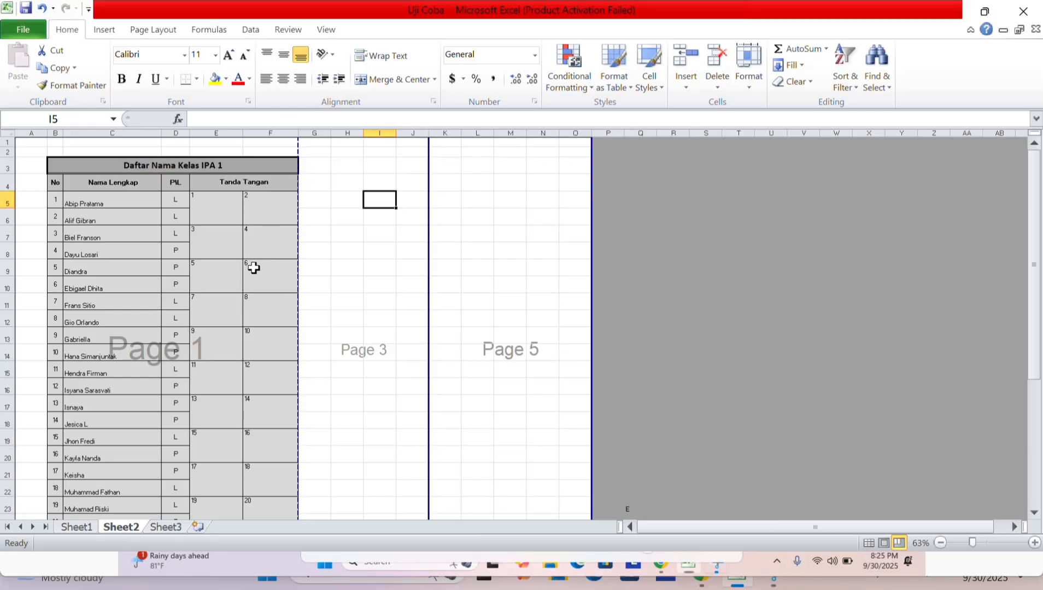
scroll(251, 268, "down", 5)
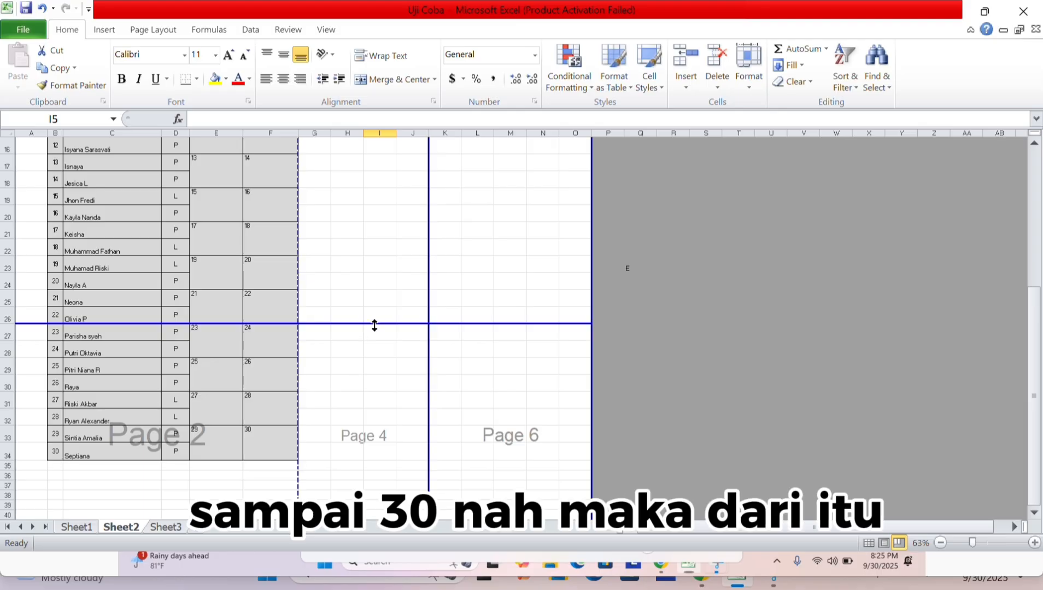
left_click_drag(370, 325, 305, 457)
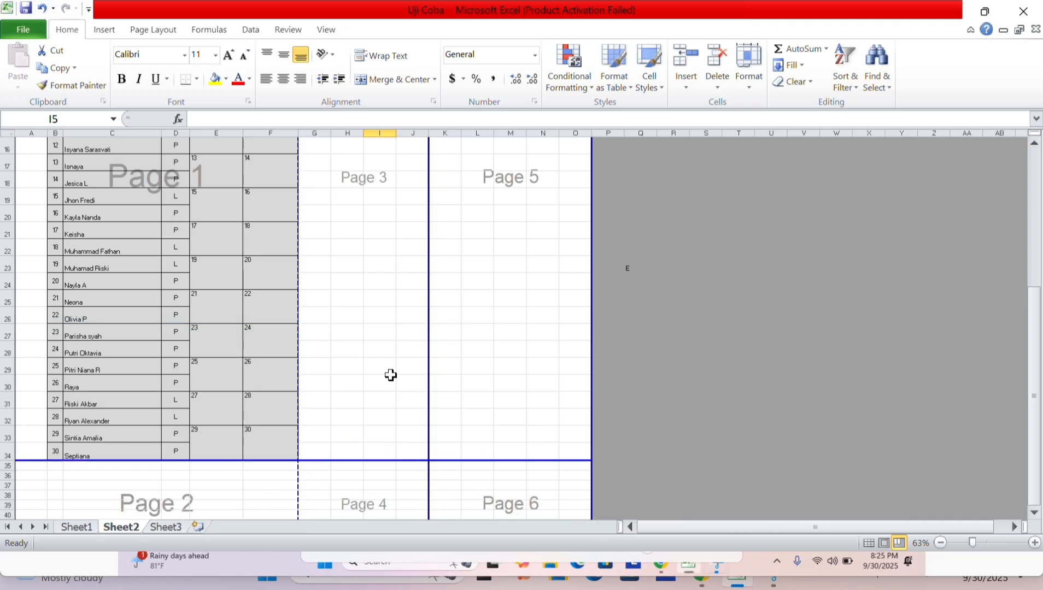
scroll(390, 375, "down", 2)
scroll(350, 292, "up", 1)
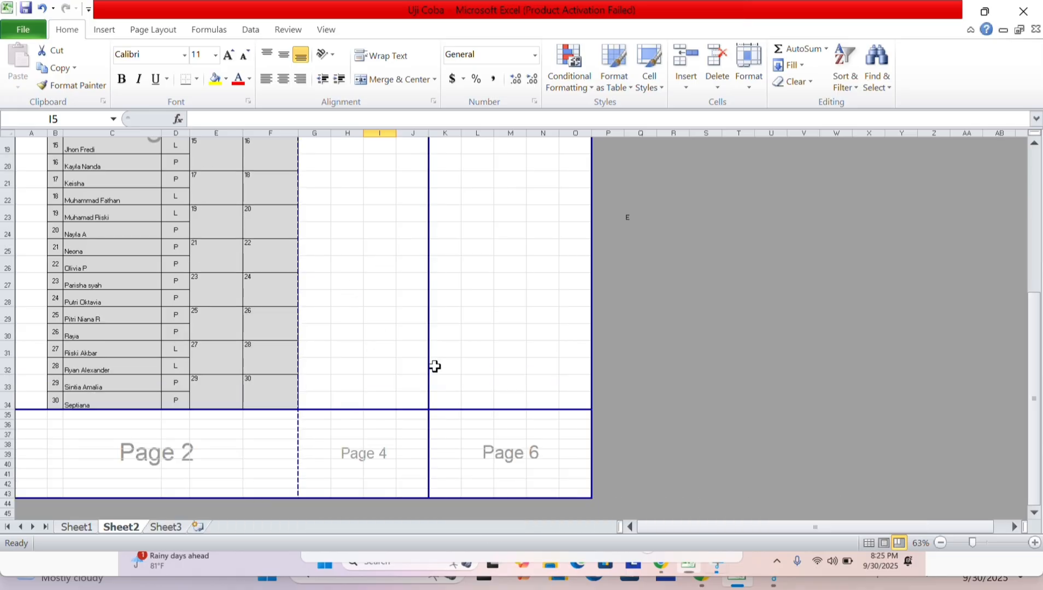
Pull the print area borders in to the table, excluding column A and row 1.
left_click_drag(592, 498, 298, 407)
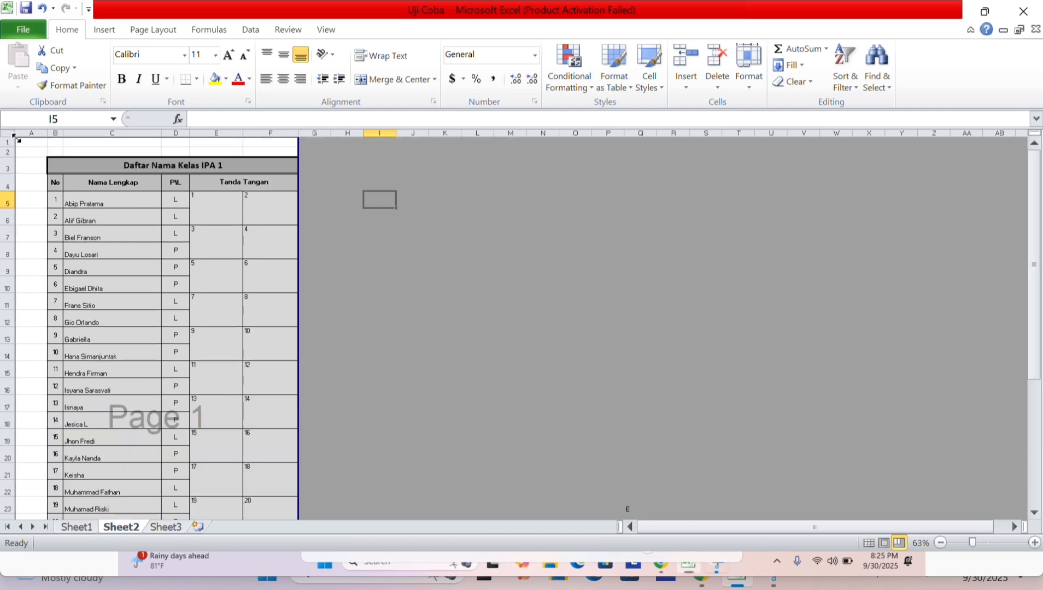
left_click_drag(17, 142, 46, 153)
left_click_drag(112, 148, 112, 159)
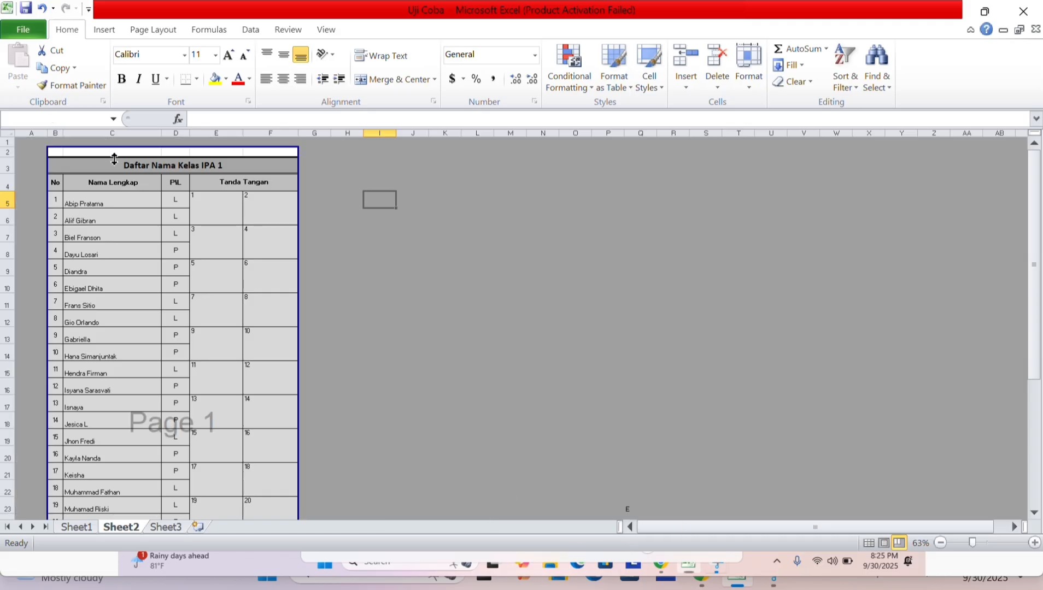
scroll(366, 282, "down", 1)
scroll(366, 282, "down", 4)
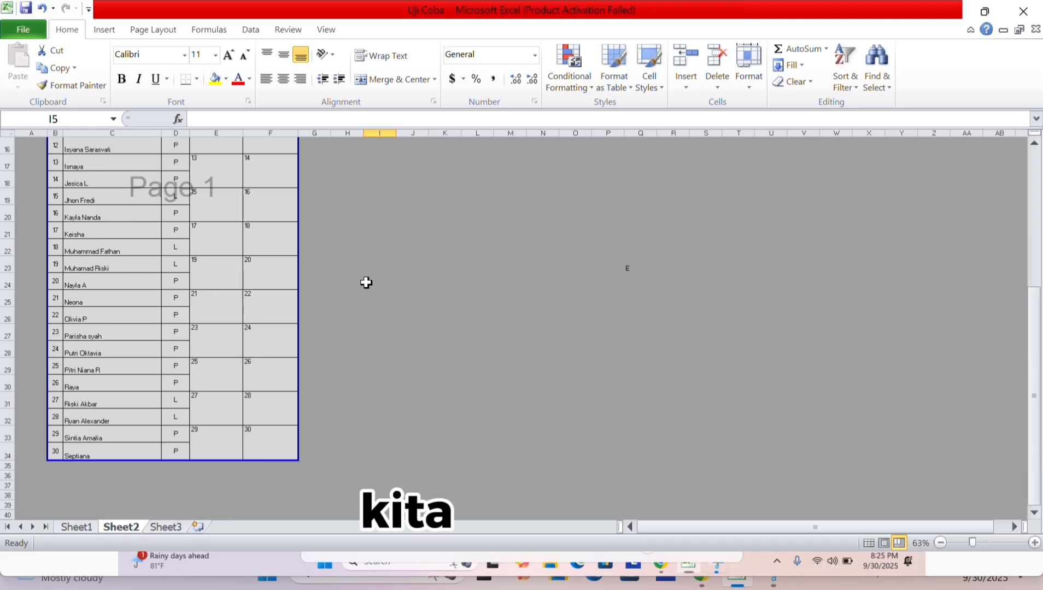
scroll(366, 282, "up", 5)
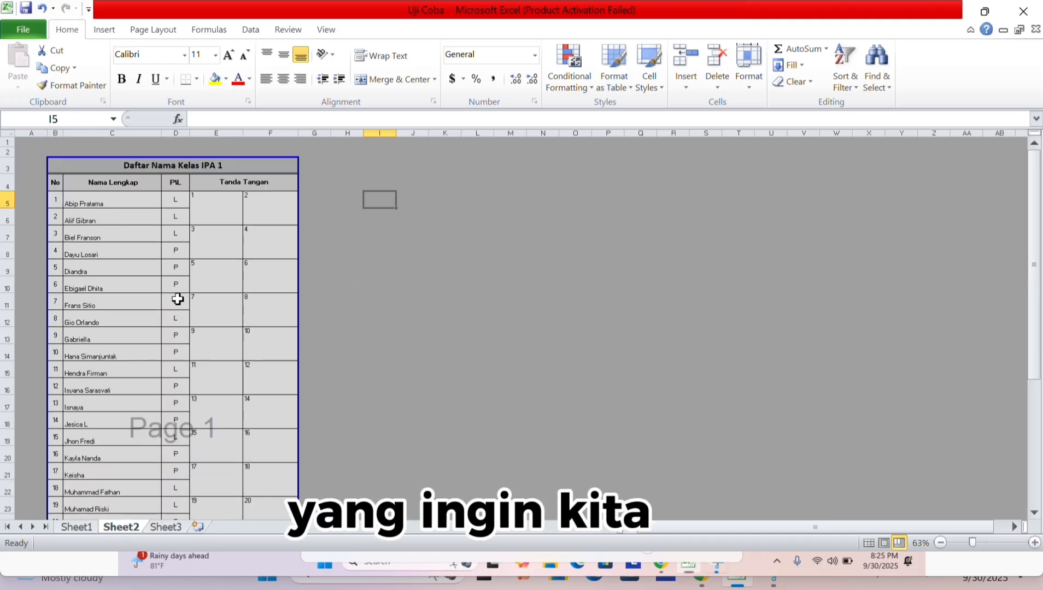
Open the print preview and scroll it to confirm the class list fits on one page.
left_click(40, 32)
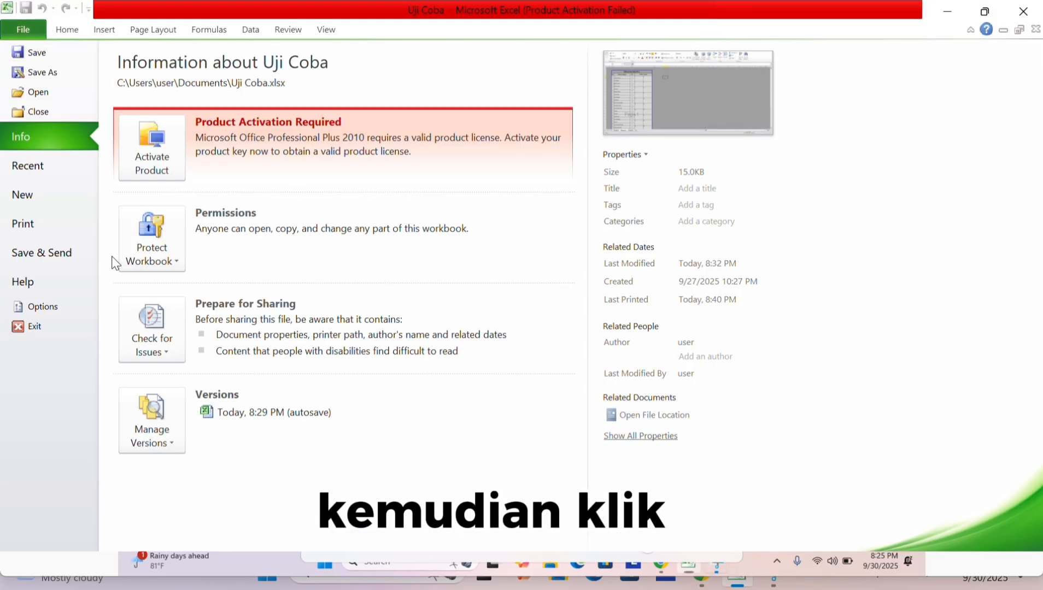
left_click(25, 220)
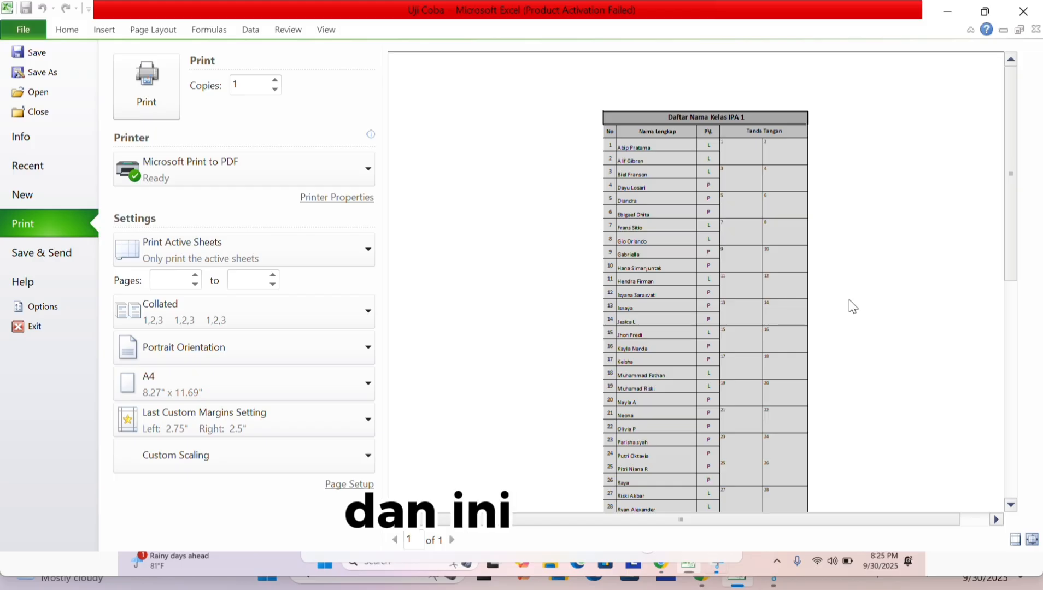
scroll(849, 300, "down", 3)
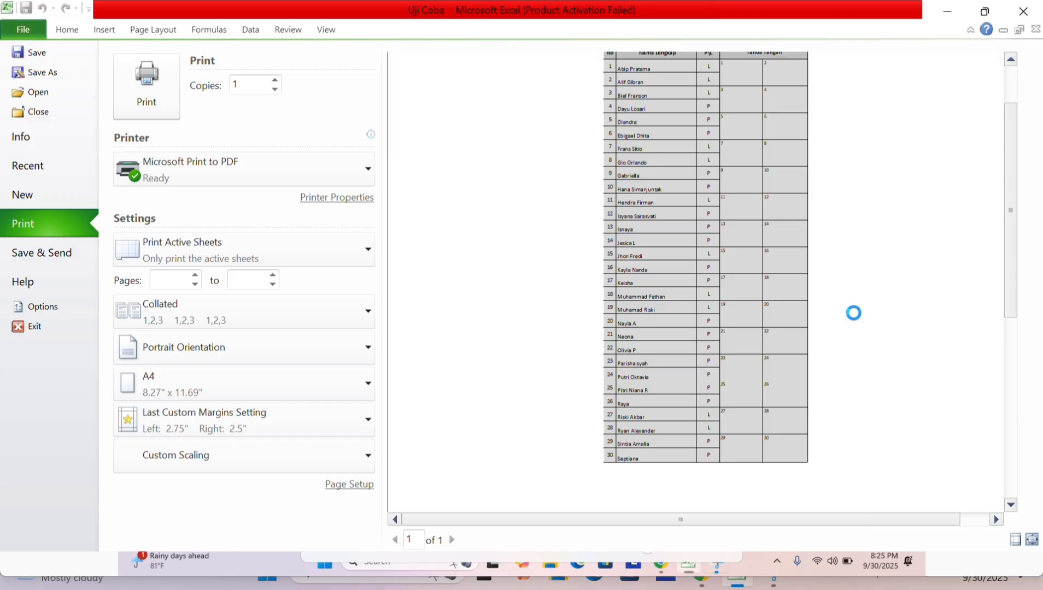
scroll(854, 316, "up", 3)
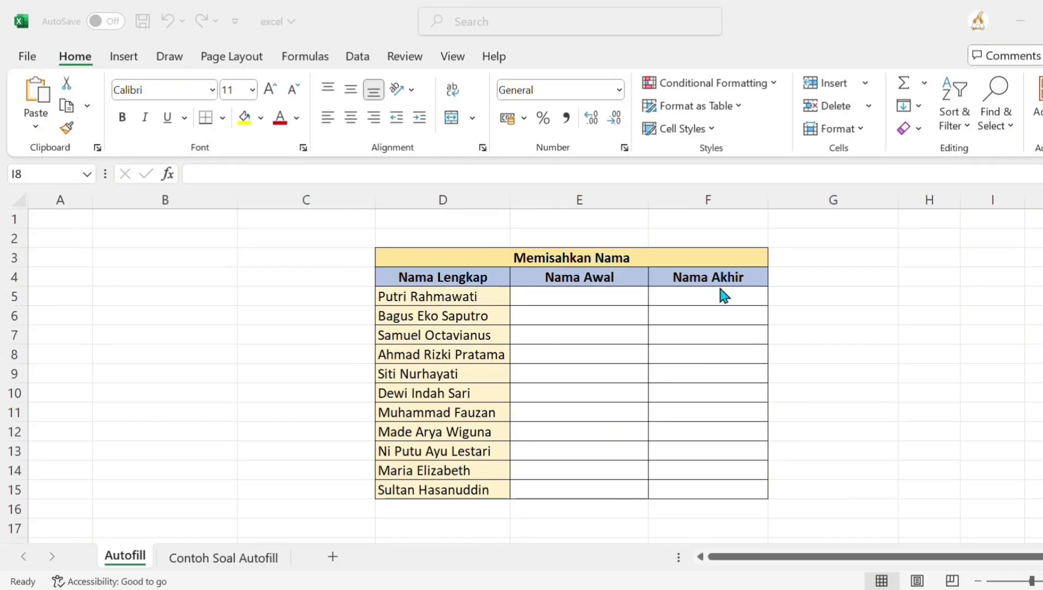
Type the first row's first name in E5 and last name in F5 as examples.
left_click(580, 296)
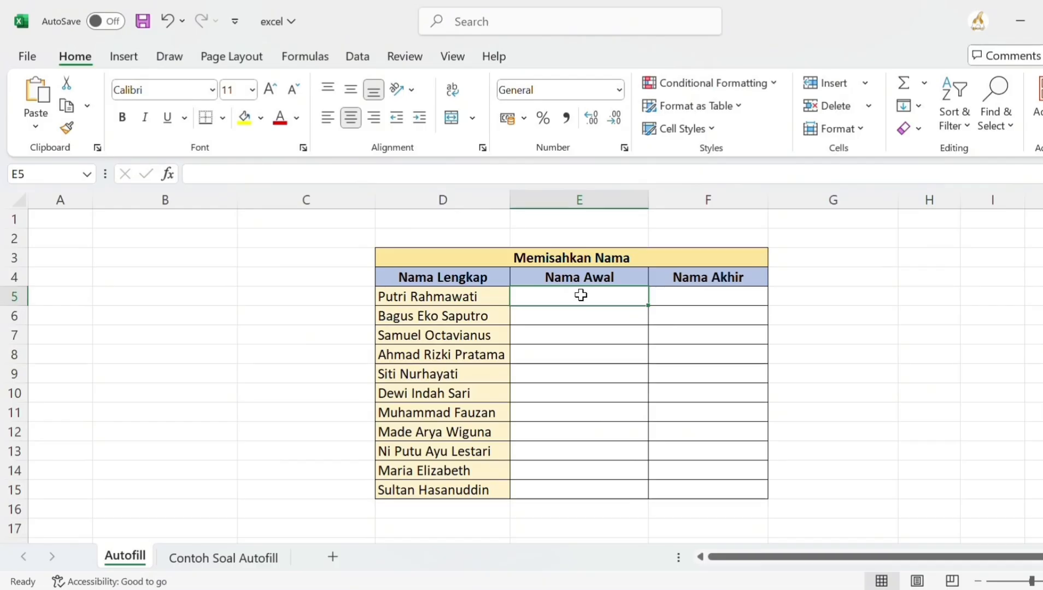
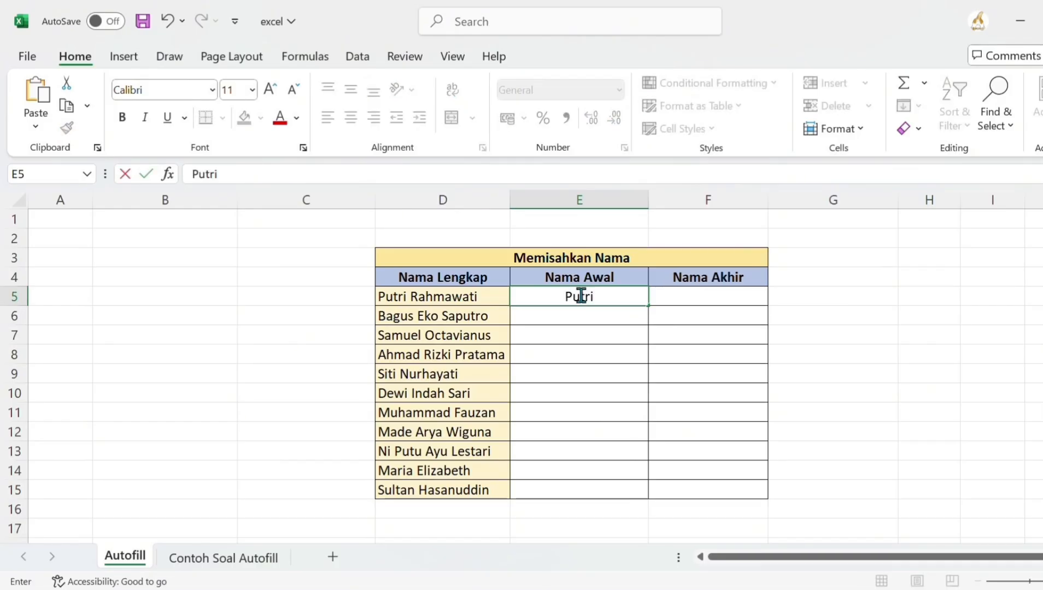
left_click(730, 301)
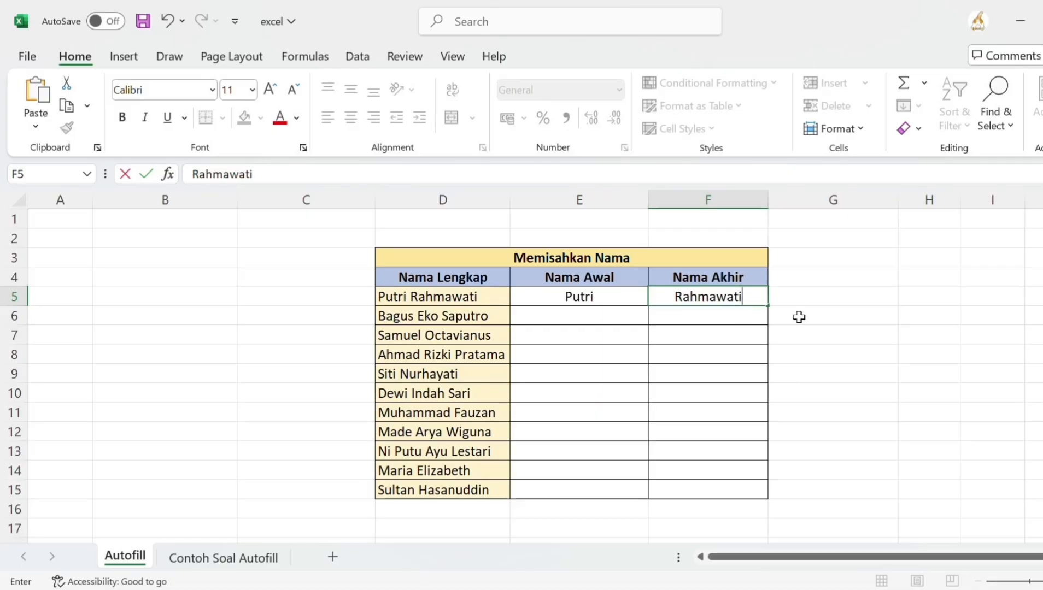
left_click(621, 312)
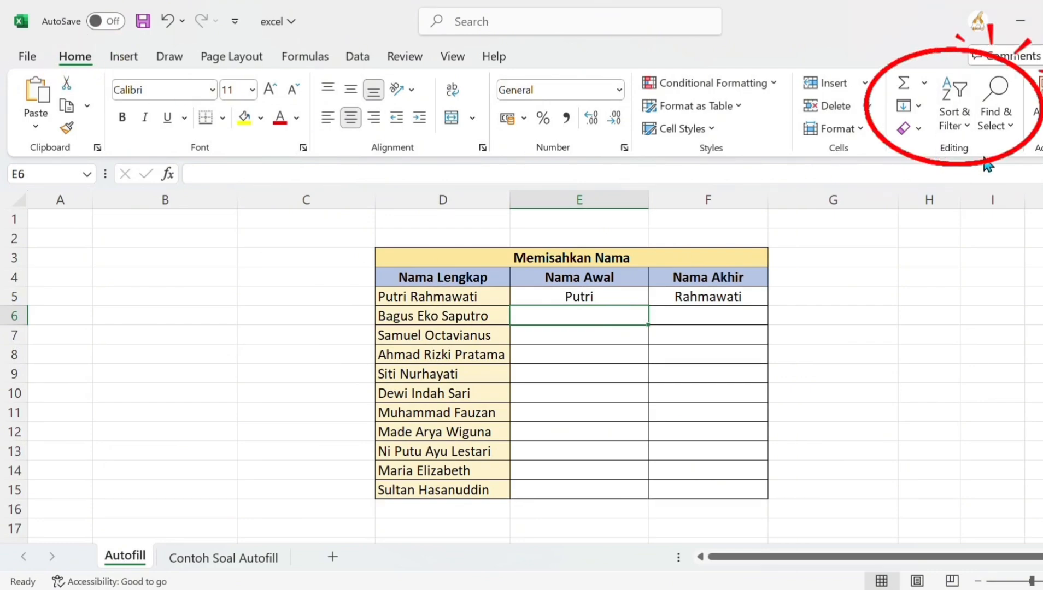
Flash Fill the remaining first names into Nama Awal and last names into Nama Akhir.
left_click(910, 111)
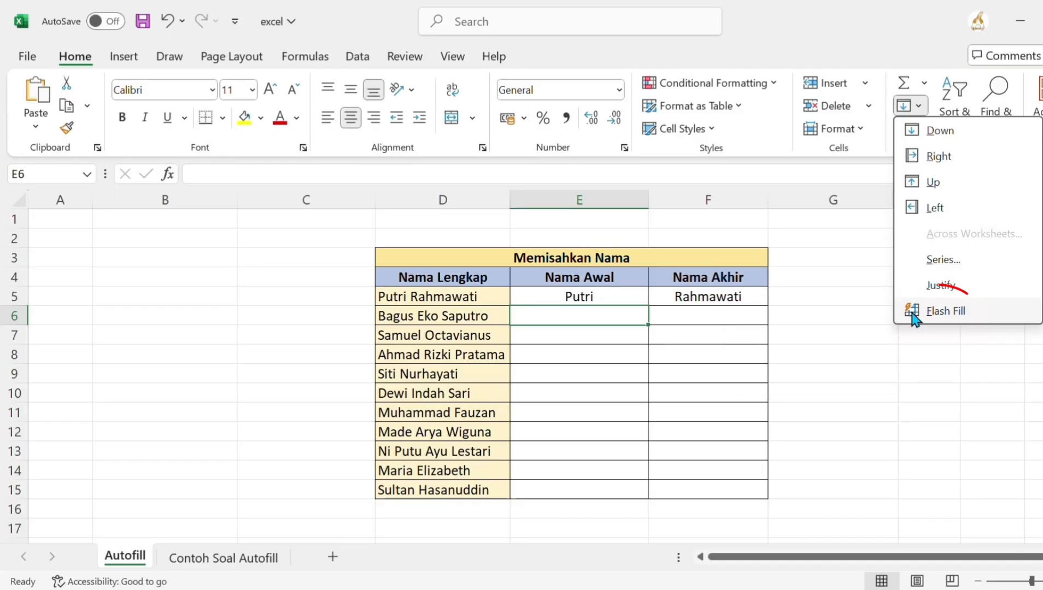
left_click(913, 317)
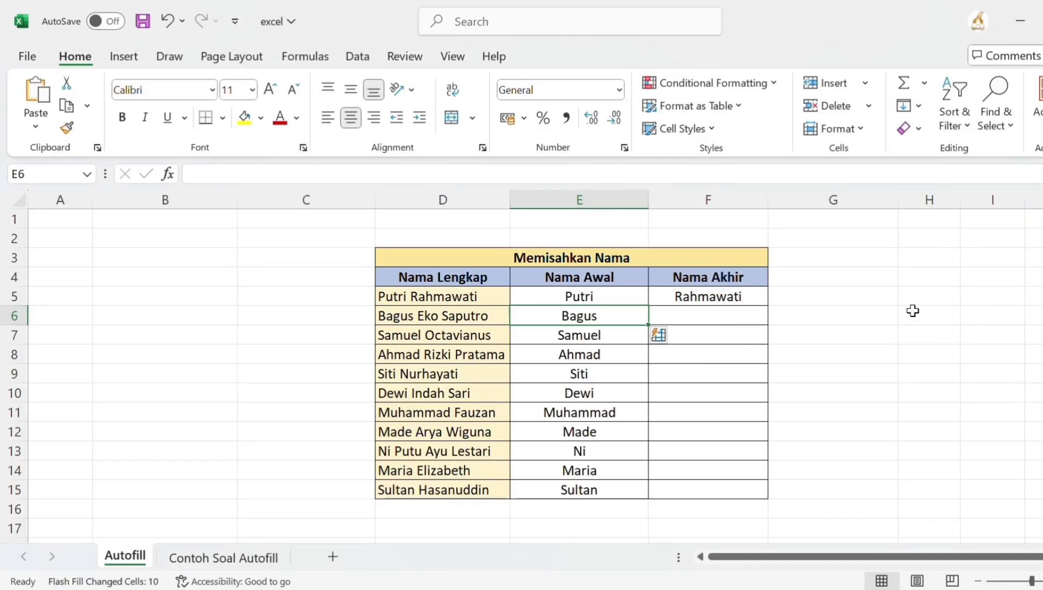
left_click(695, 314)
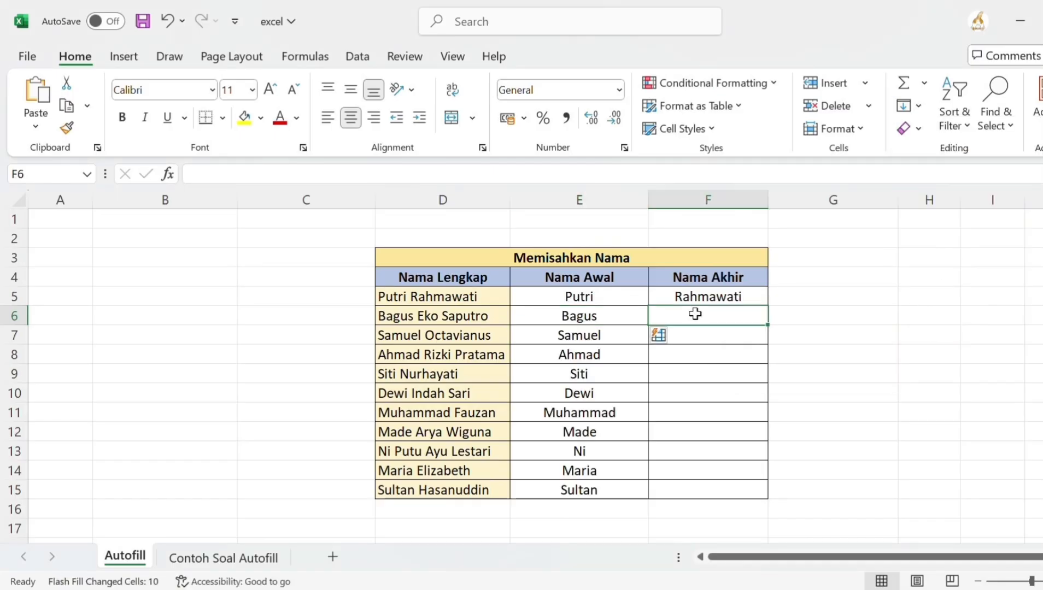
left_click(919, 106)
left_click(934, 313)
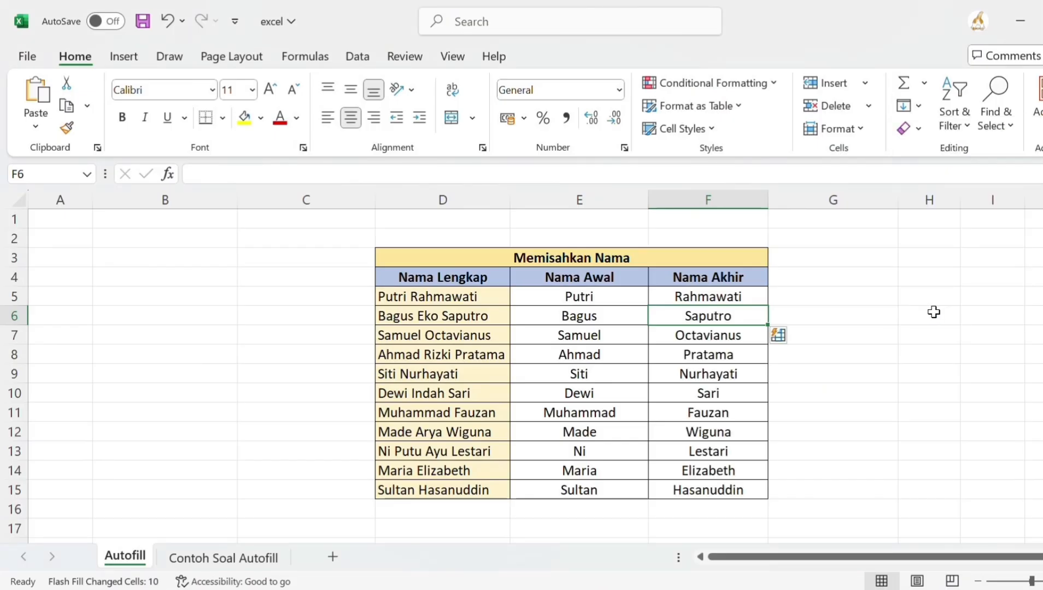
left_click(934, 313)
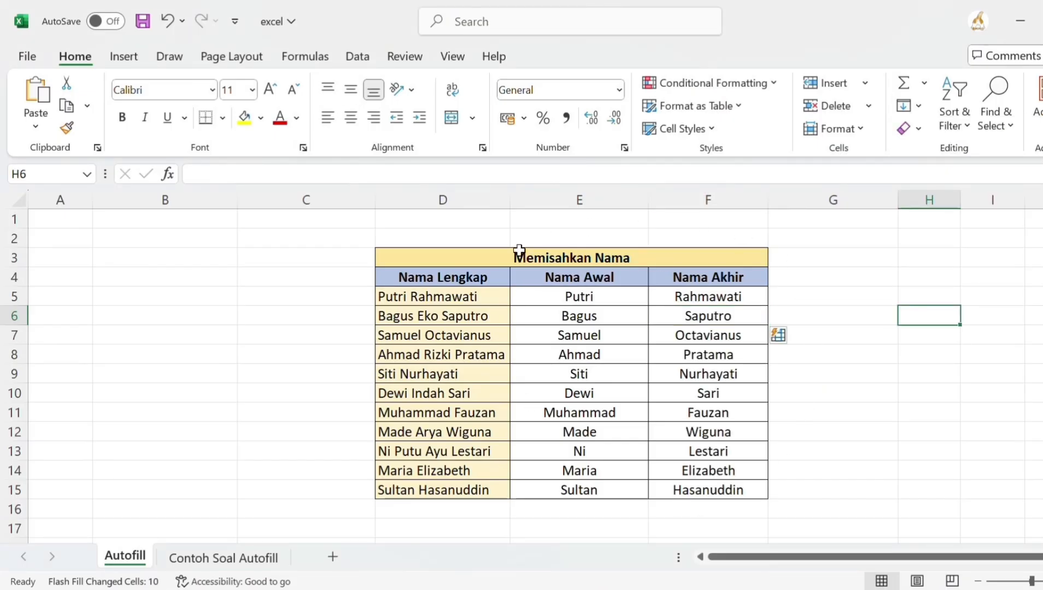
Enter the sample date parts 17, 5 and 2004 in E21, F21 and G21.
scroll(792, 296, "down", 6)
scroll(875, 334, "right", 1)
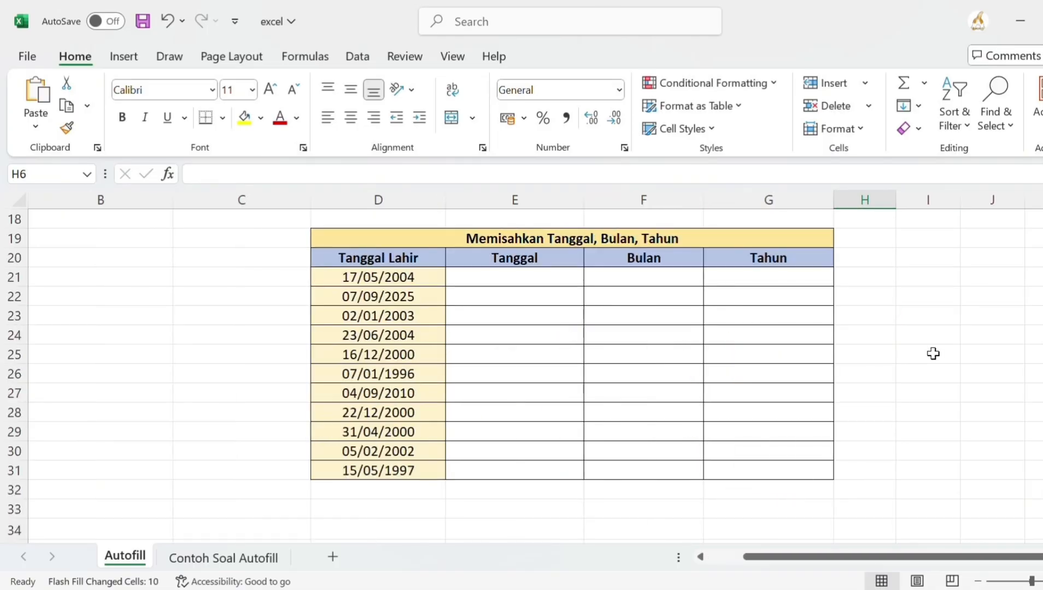
left_click(483, 280)
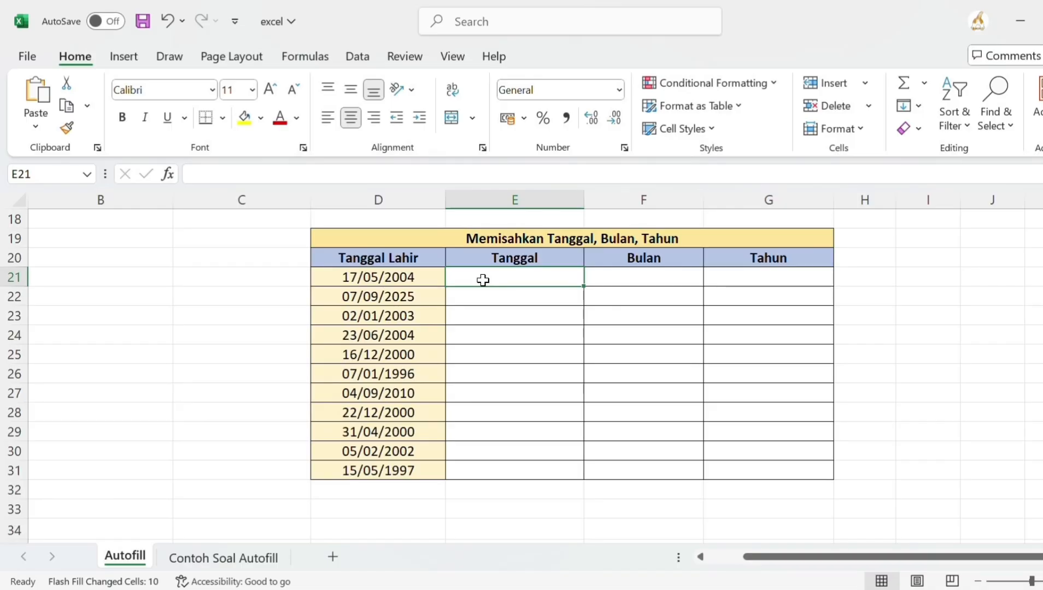
type("17")
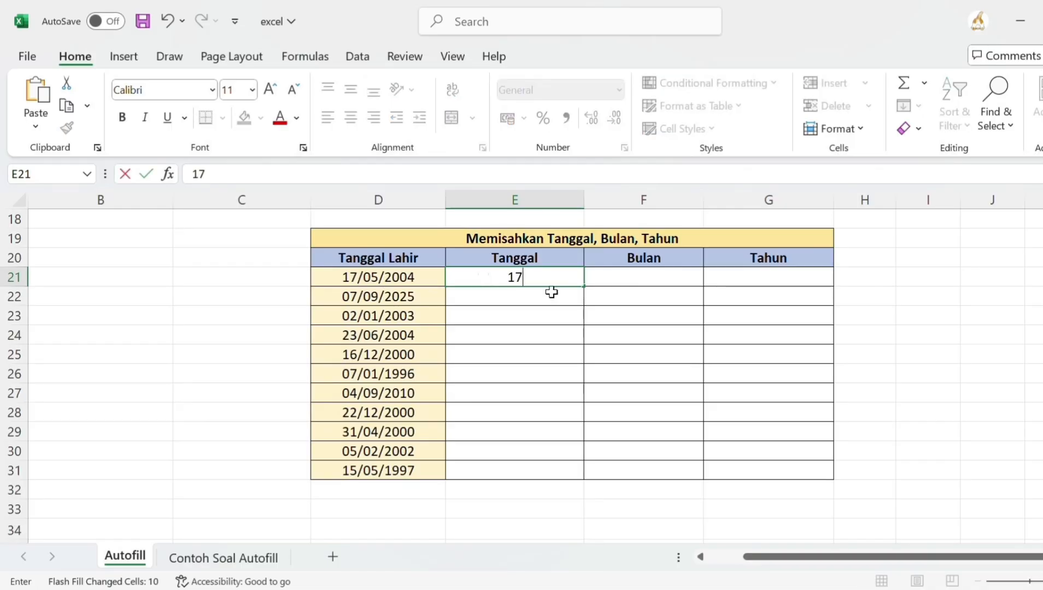
left_click(662, 276)
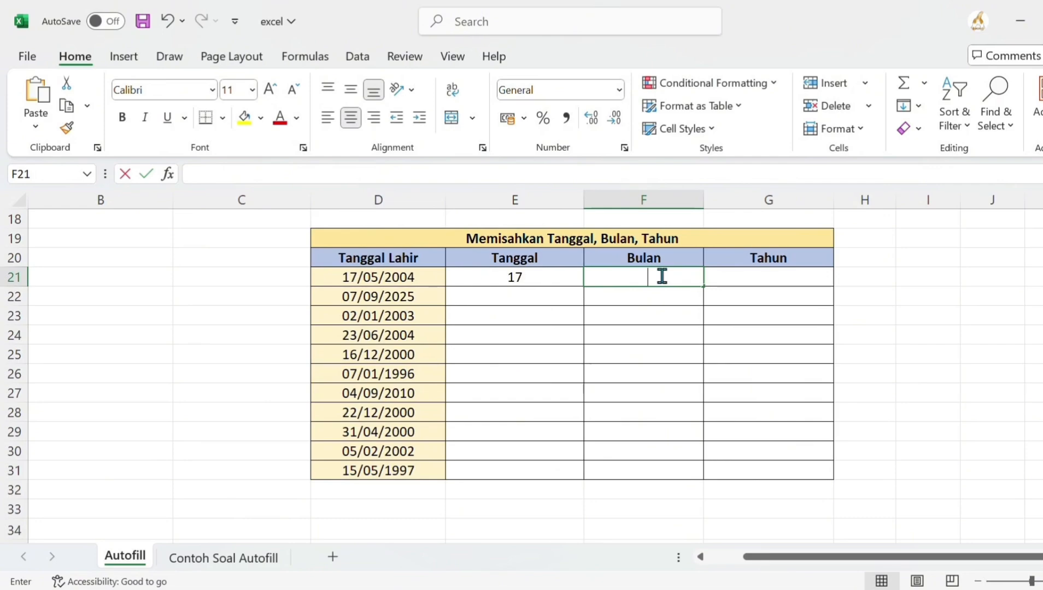
type("5")
left_click(746, 278)
type("2004")
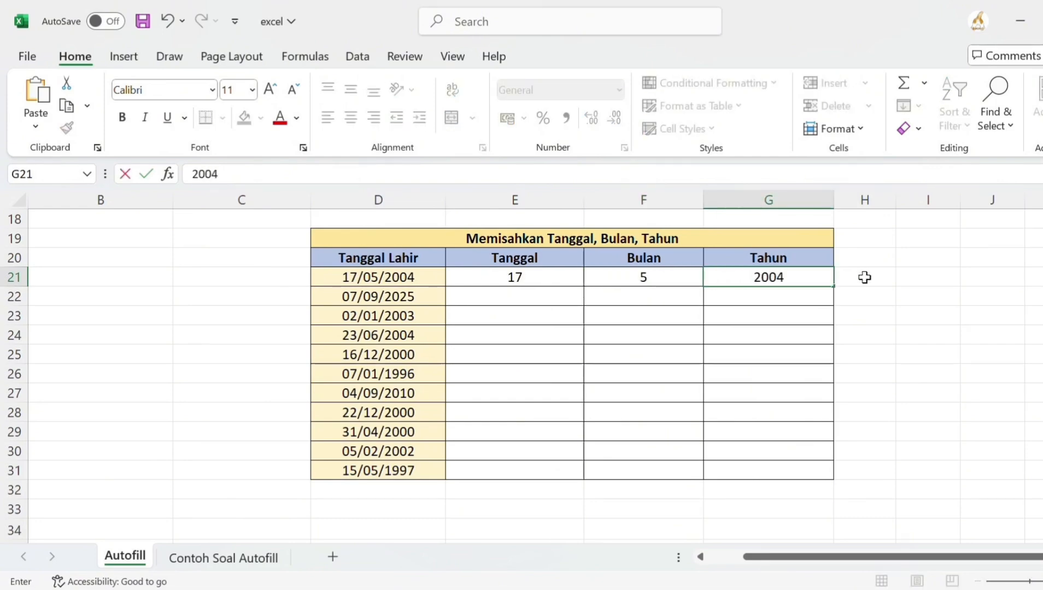
left_click(502, 292)
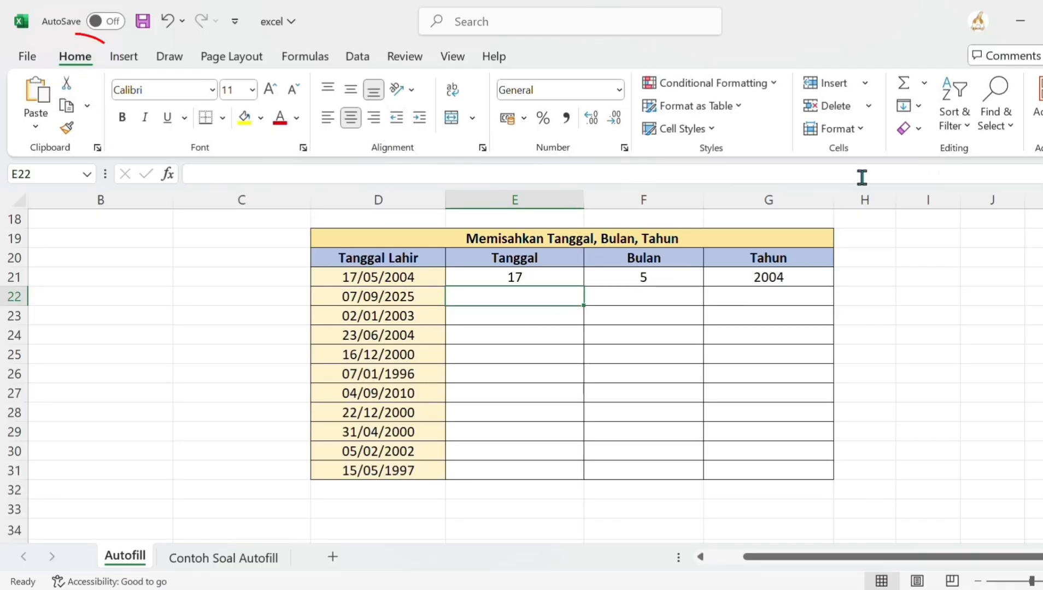
Flash Fill the remaining days, months and years into the Tanggal, Bulan and Tahun columns.
left_click(908, 105)
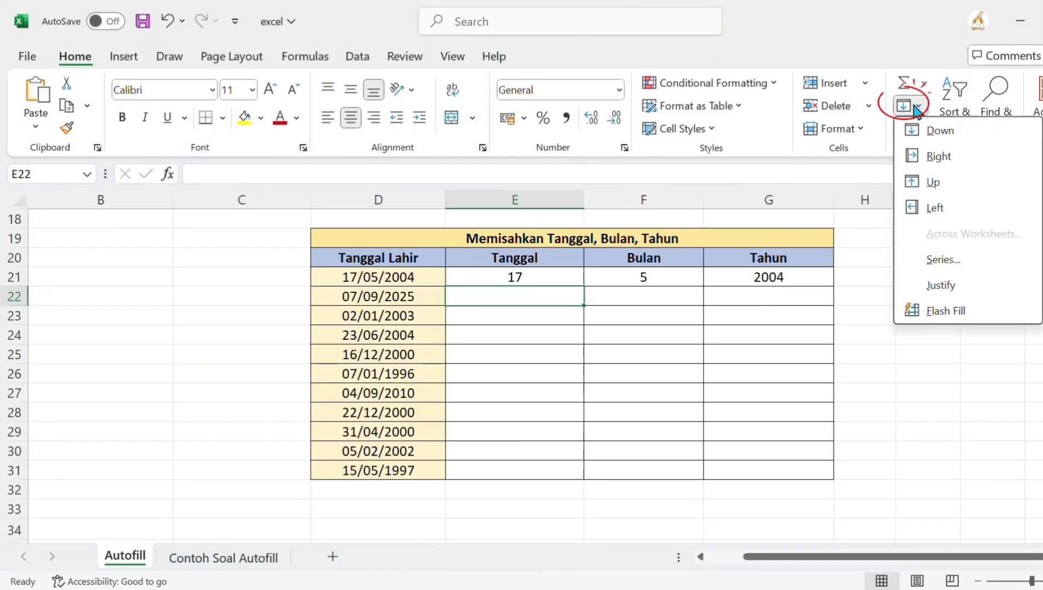
left_click(967, 310)
left_click(650, 296)
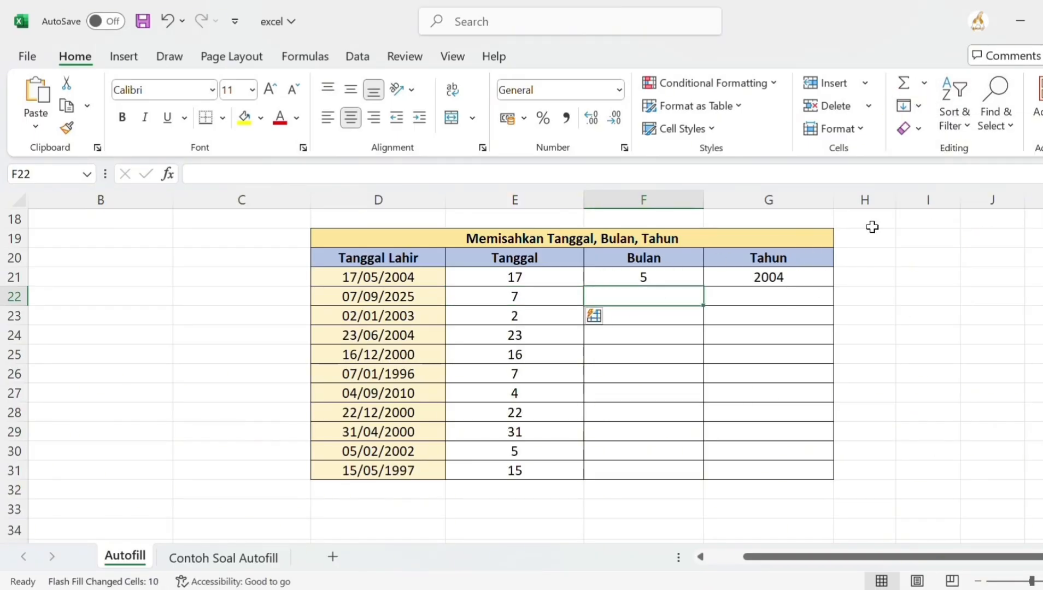
left_click(905, 106)
left_click(912, 312)
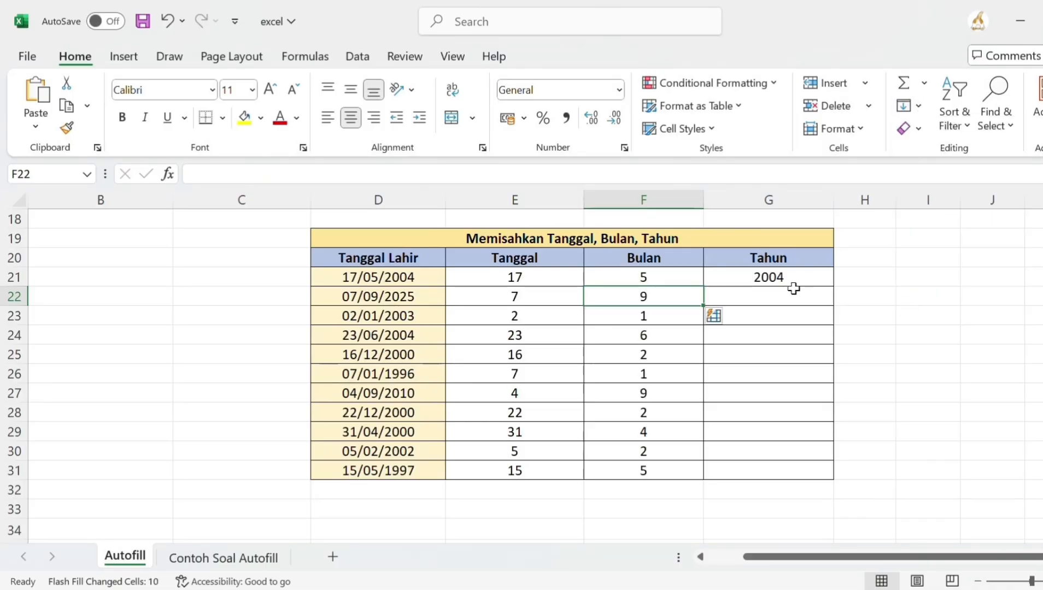
left_click(789, 297)
left_click(905, 105)
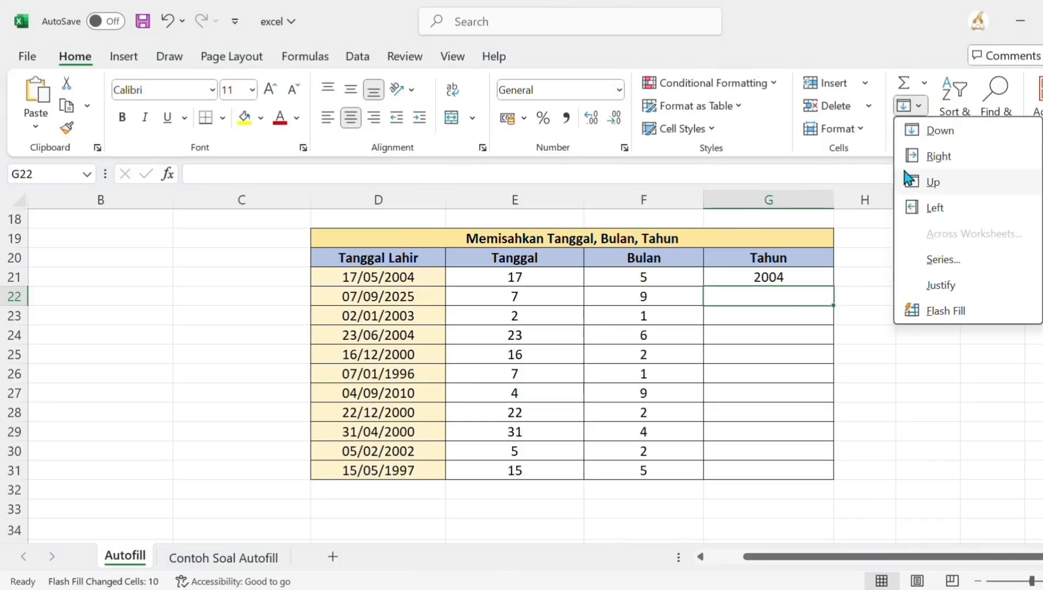
left_click(919, 312)
left_click(909, 297)
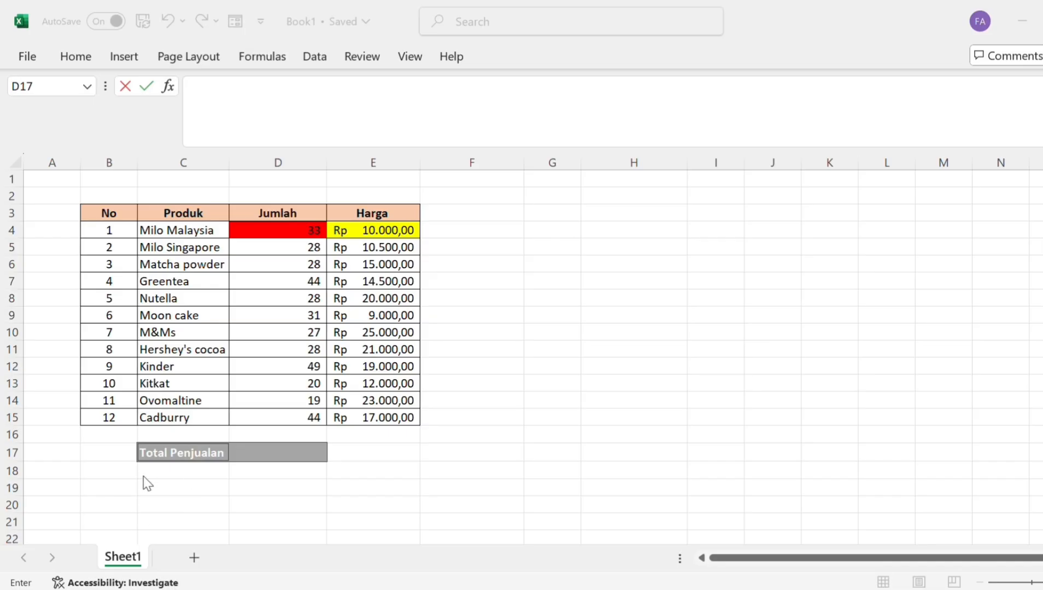
Enter =SUMPRODUCT(D4:D15;E4:E15) in D17, totalling sales at Rp 6.140.000,00.
left_click(257, 453)
type("=s")
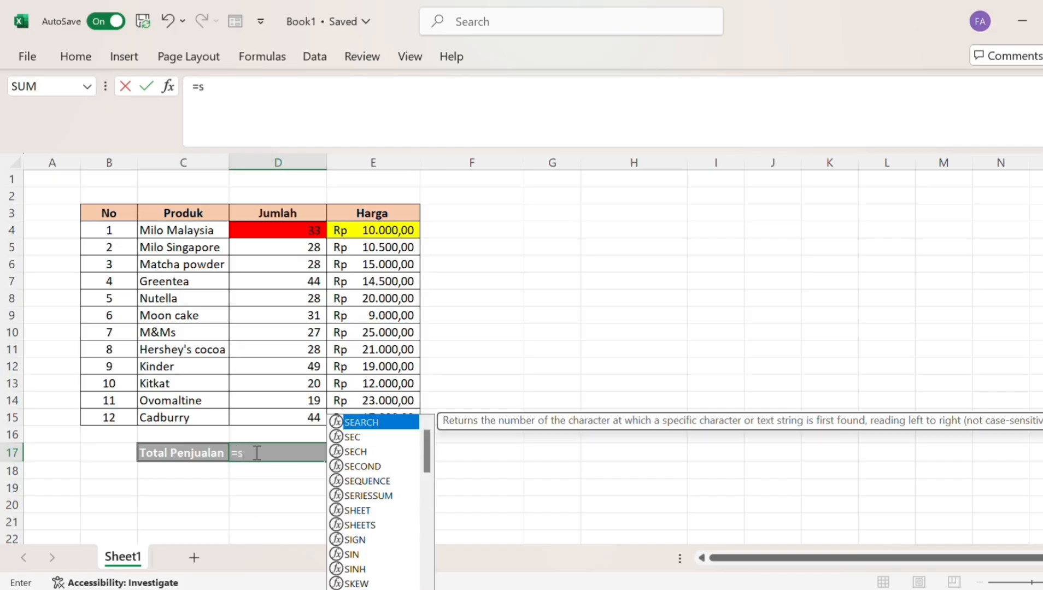
type("umpr")
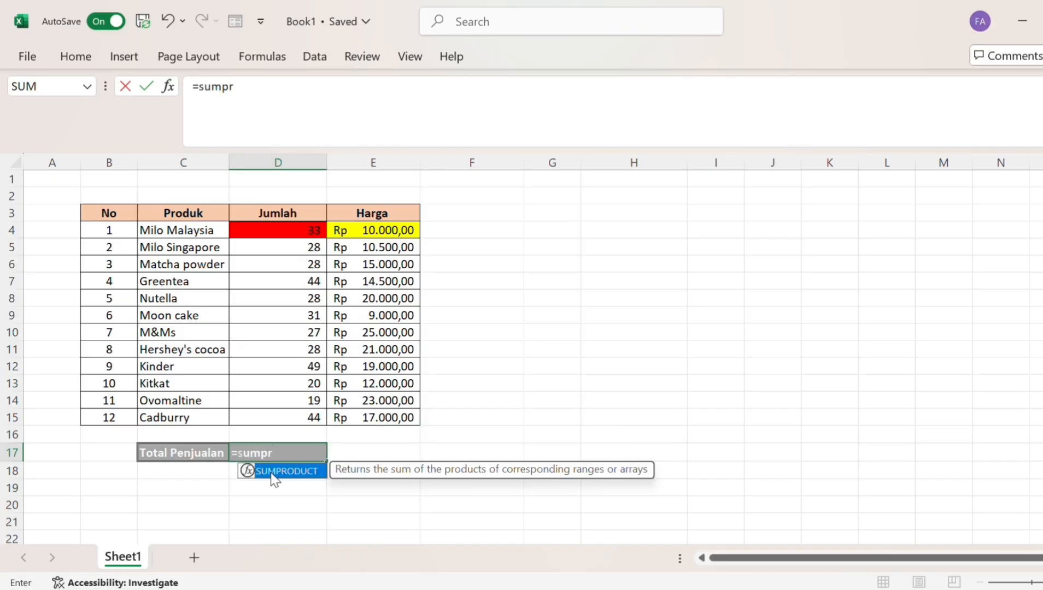
double_click(275, 475)
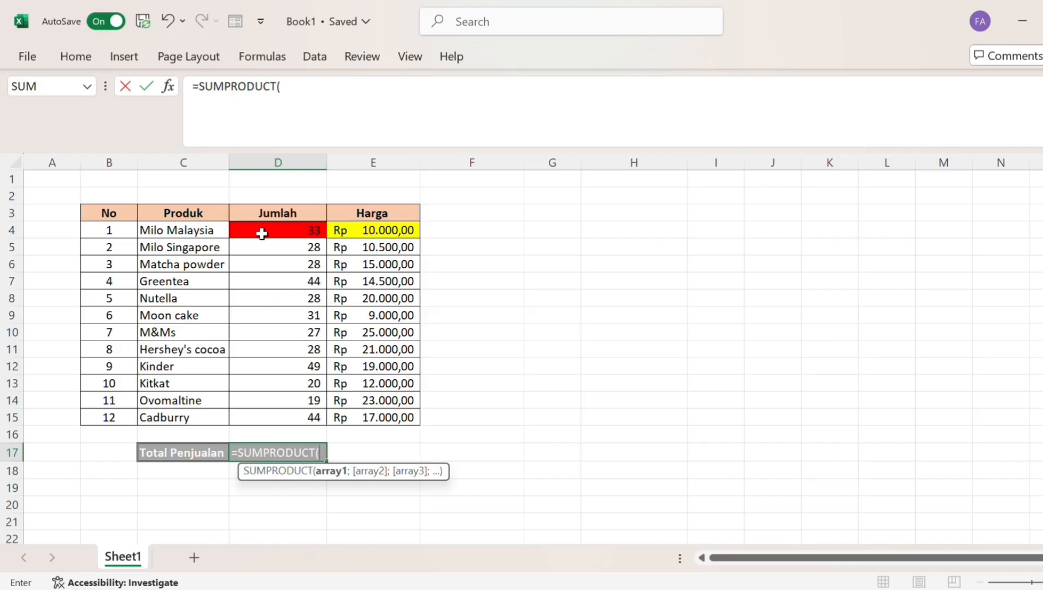
left_click_drag(263, 235, 269, 414)
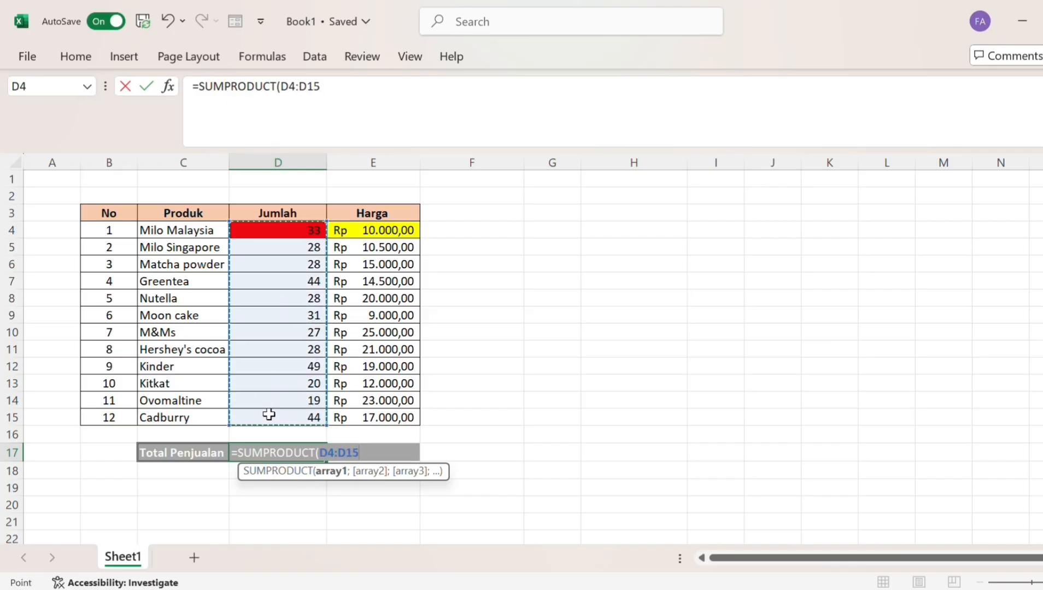
type(";")
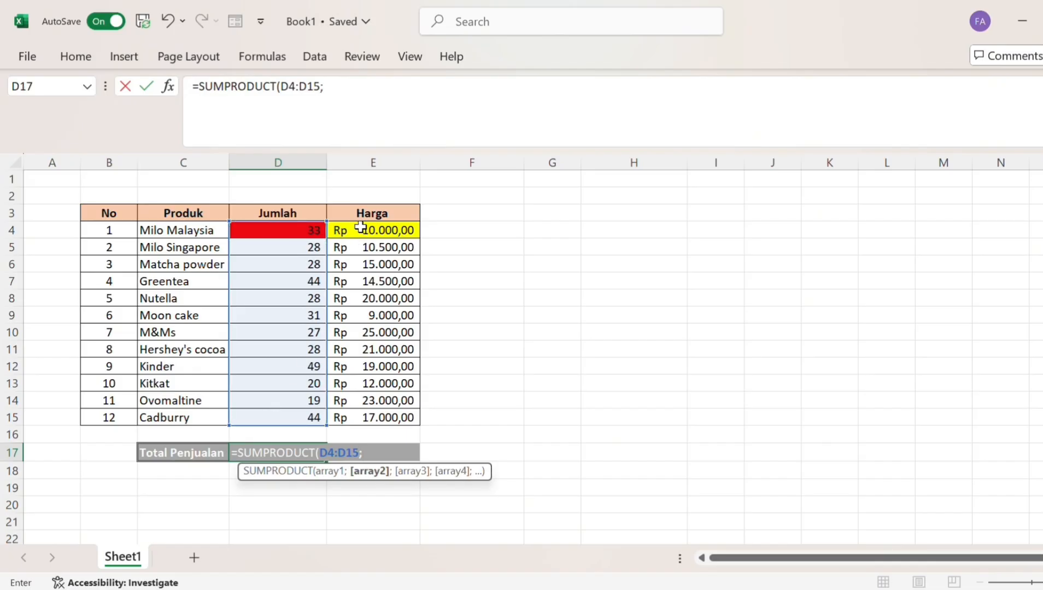
left_click_drag(359, 229, 366, 413)
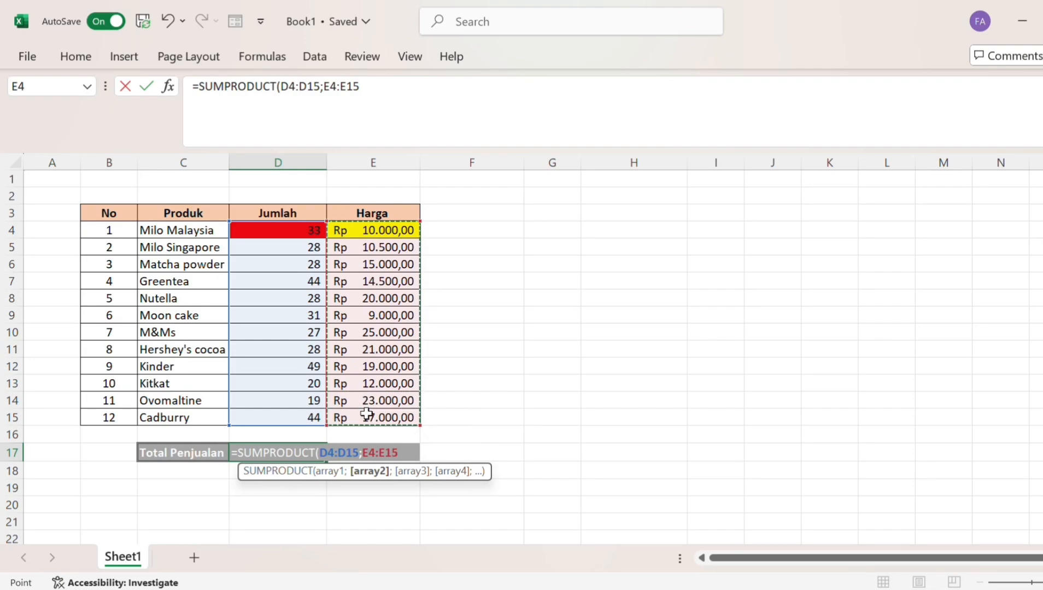
type(")")
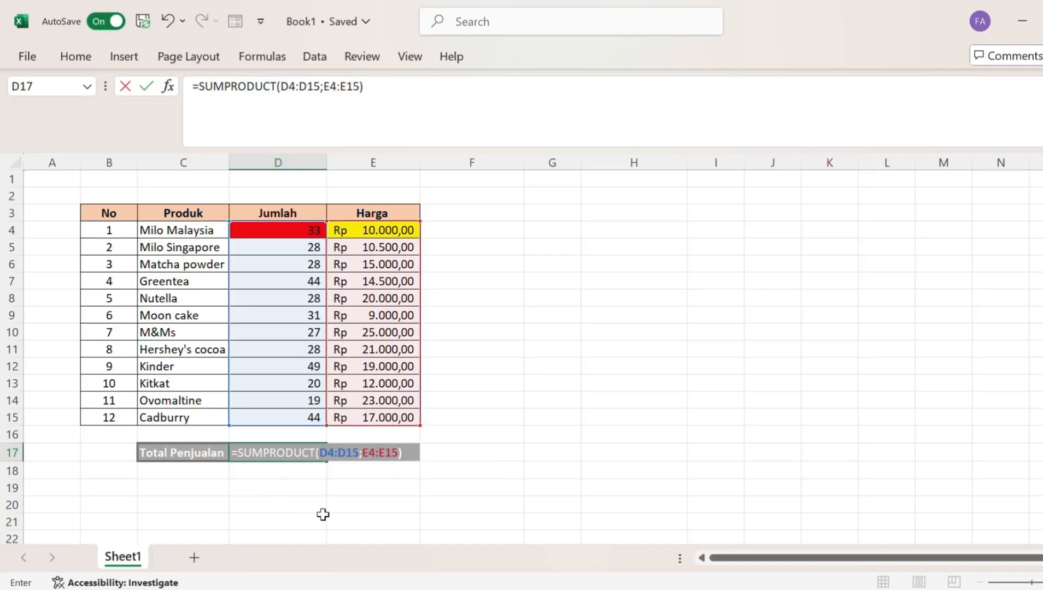
key("Return")
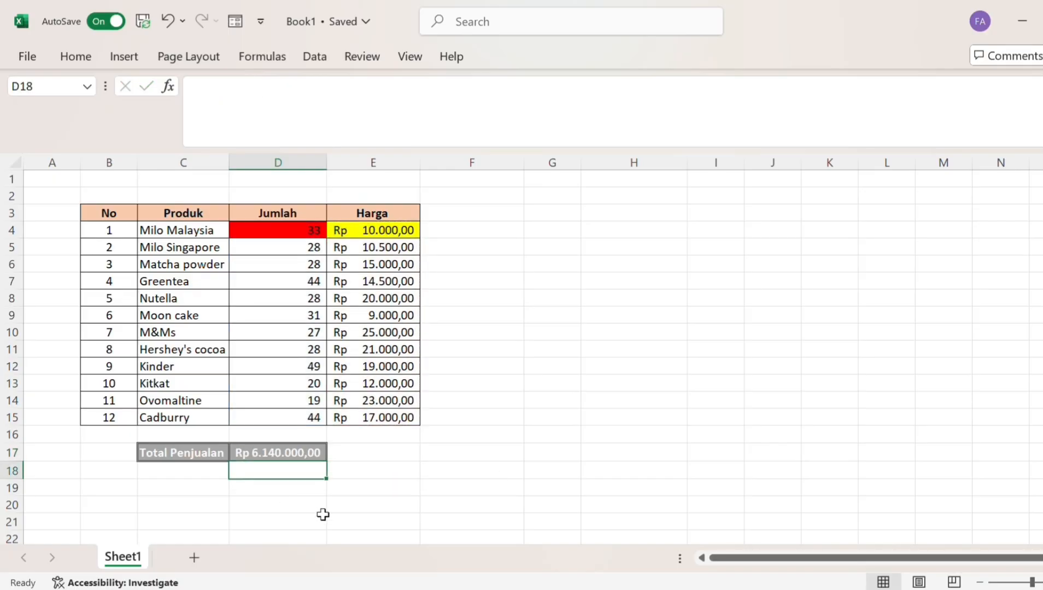